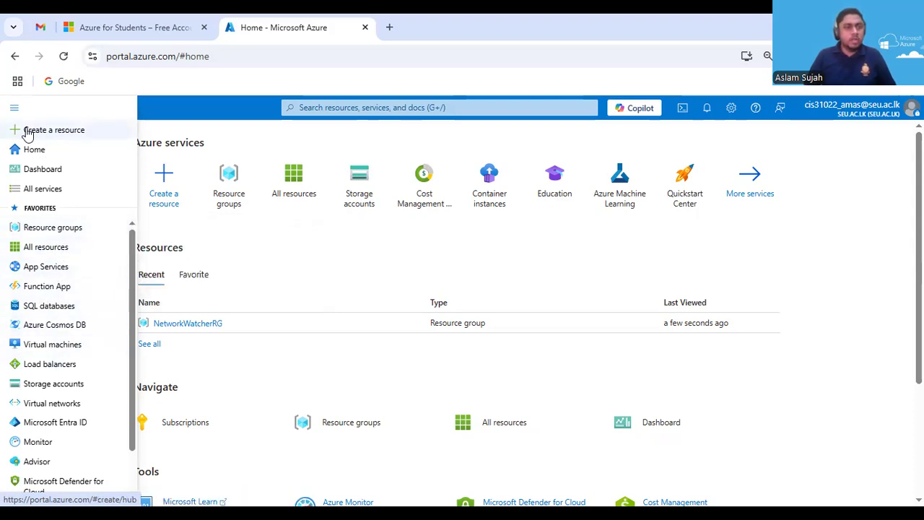
click(13, 108)
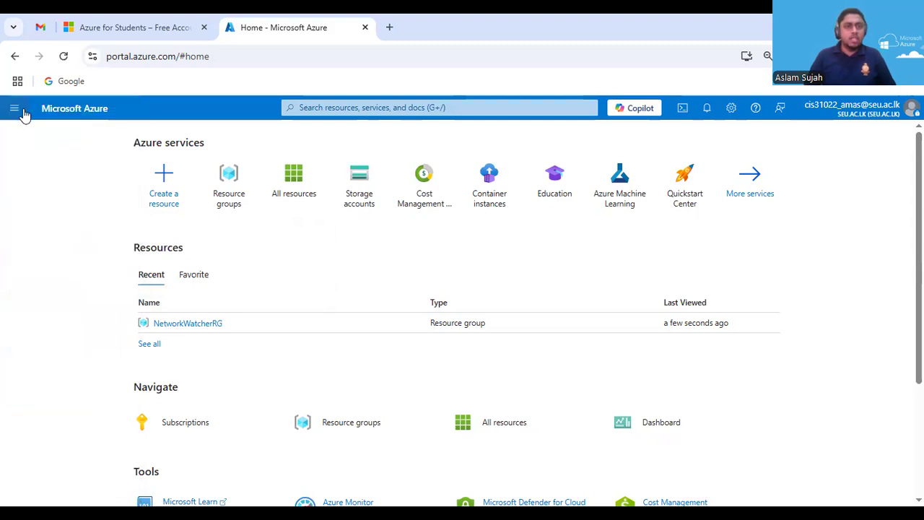
click(335, 109)
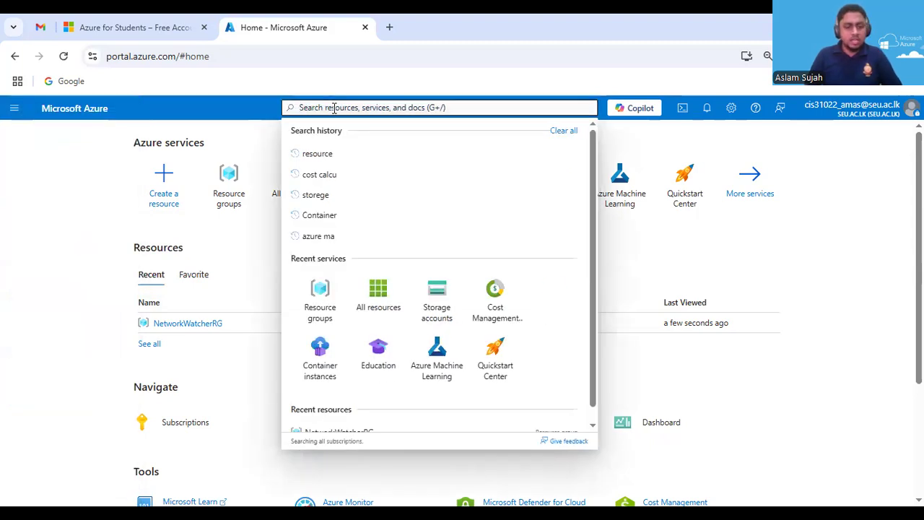
text(Vir)
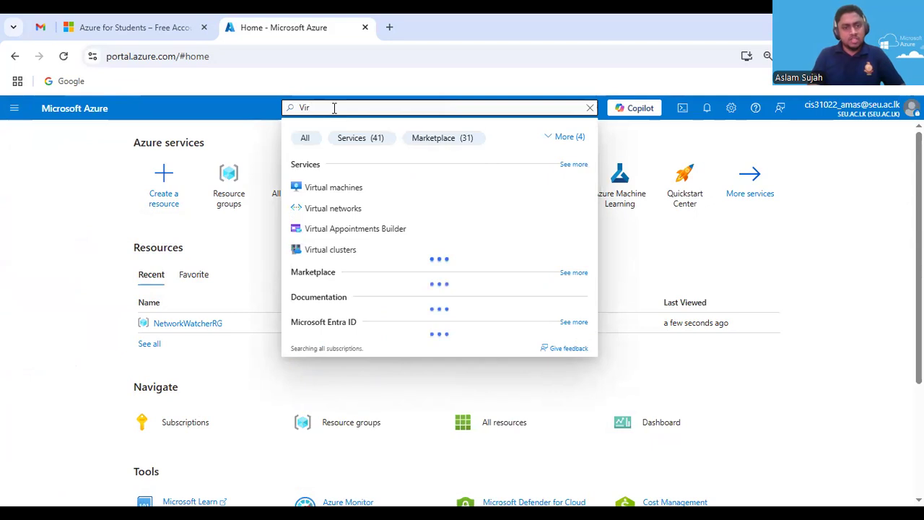
text(tual )
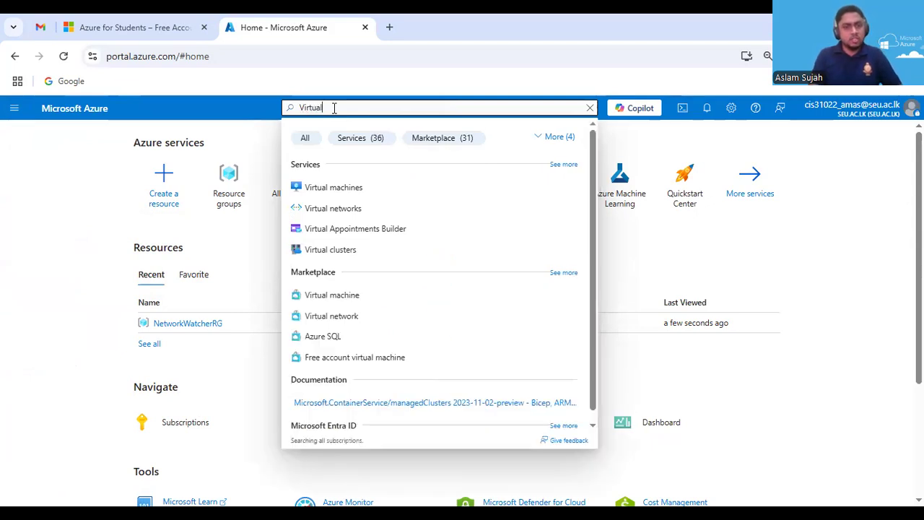
text(Machine)
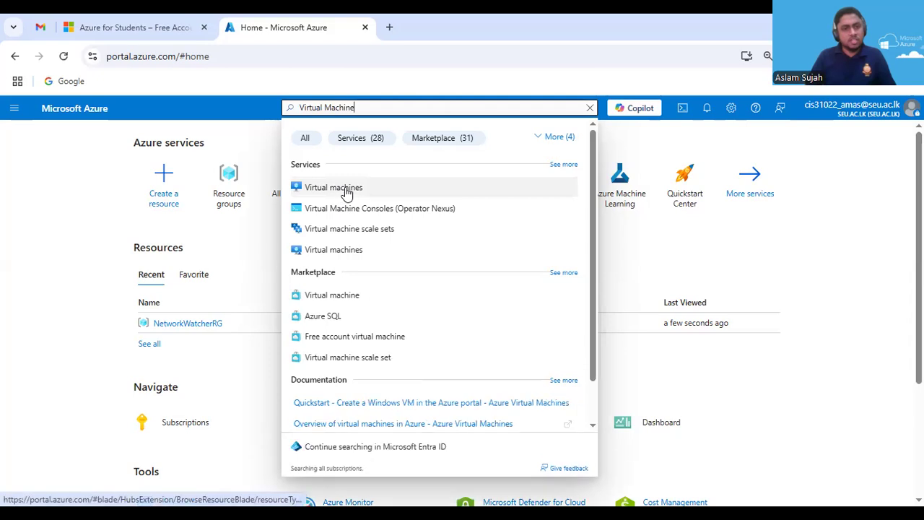
click(83, 197)
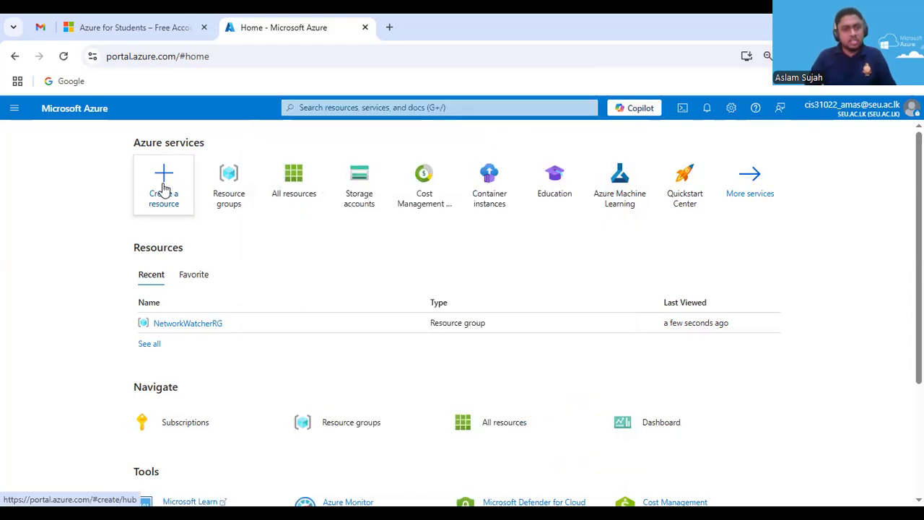
Start creating a new Virtual machine resource from the popular Azure services and show its basic settings
click(165, 188)
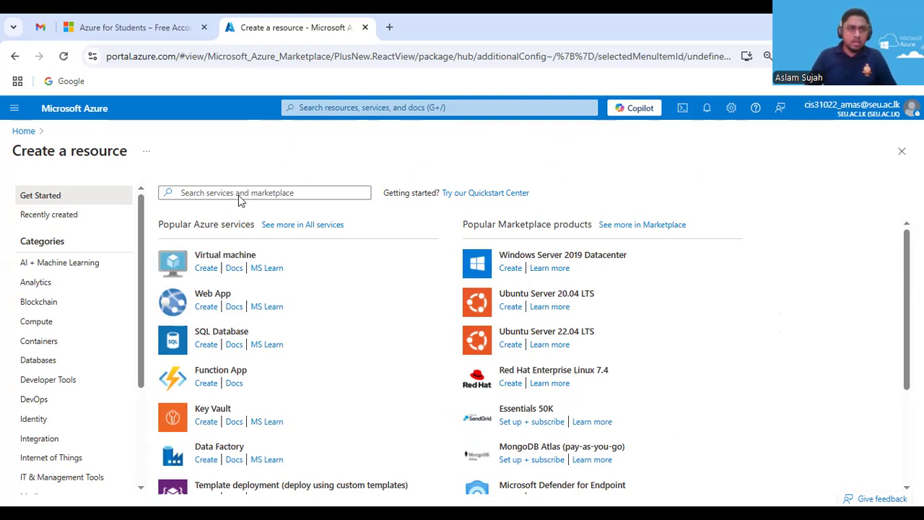
click(206, 268)
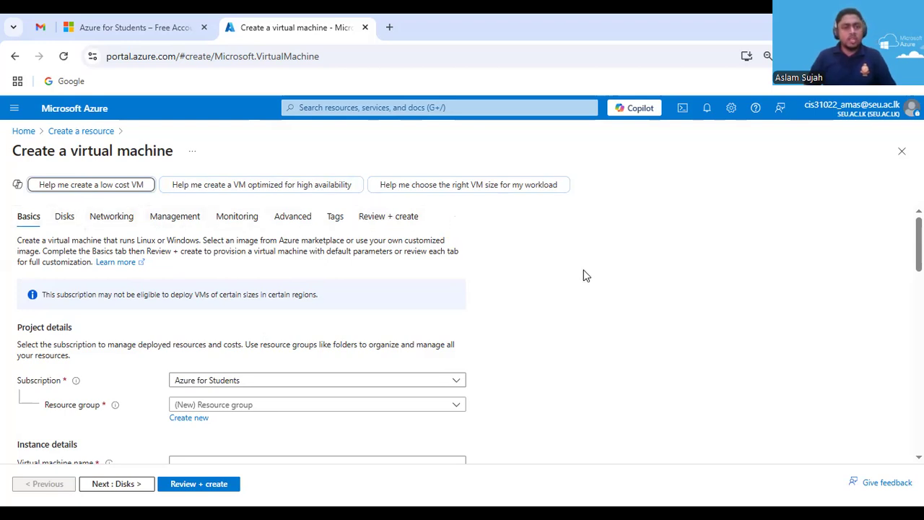
scroll(577, 299, down, 2)
scroll(366, 334, up, 2)
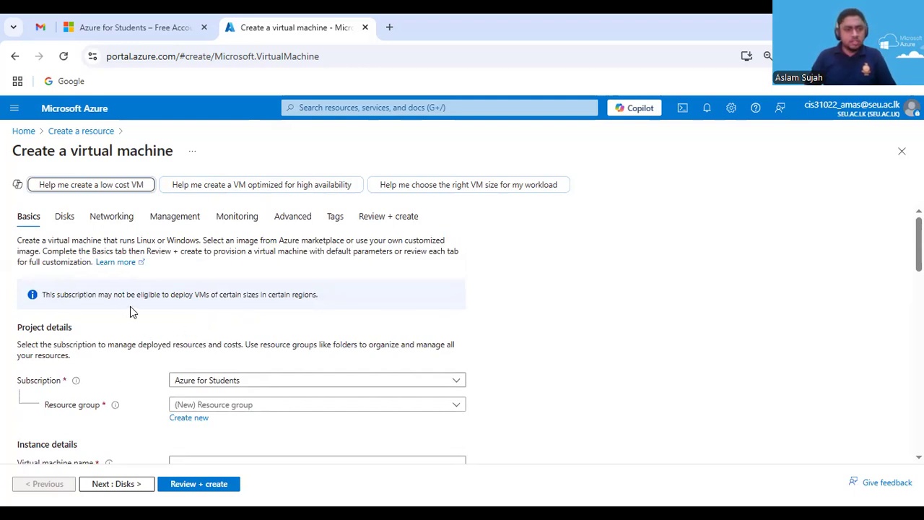
click(26, 224)
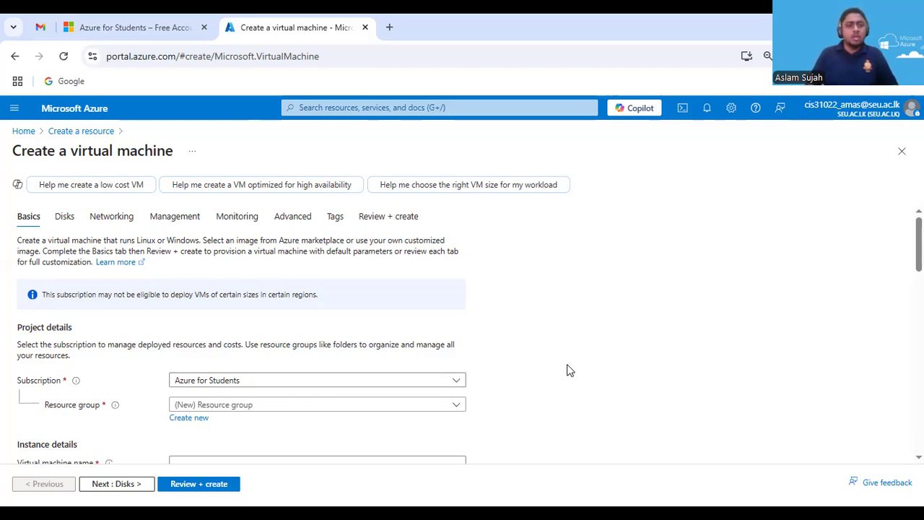
Keep Azure for Students as the subscription in the virtual machine's project details
click(767, 58)
click(735, 85)
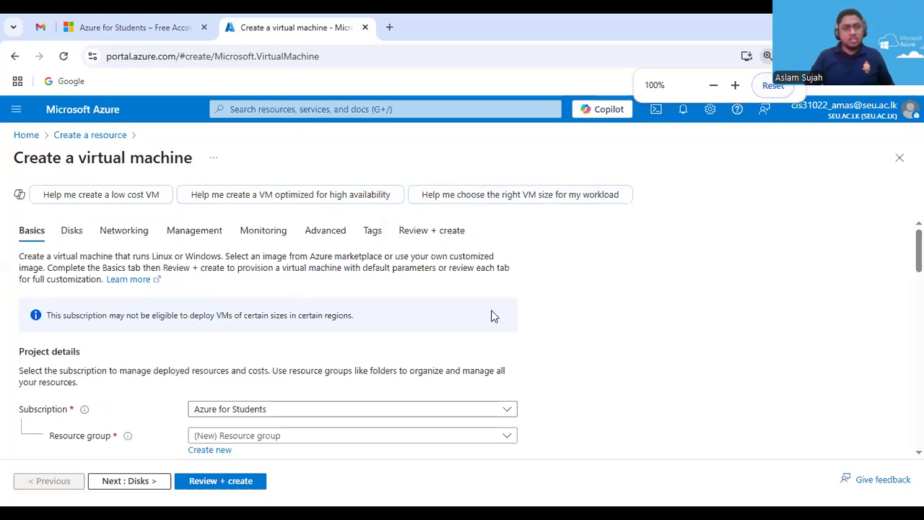
scroll(491, 367, down, 2)
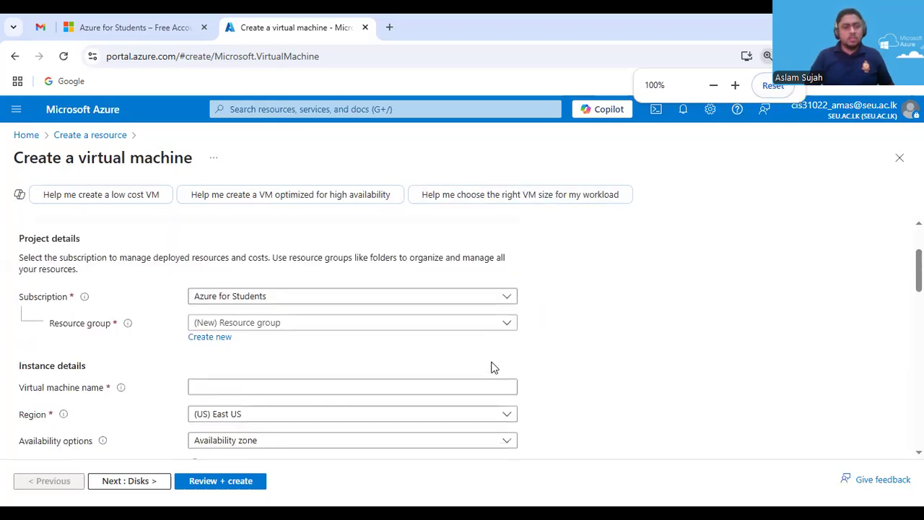
click(495, 299)
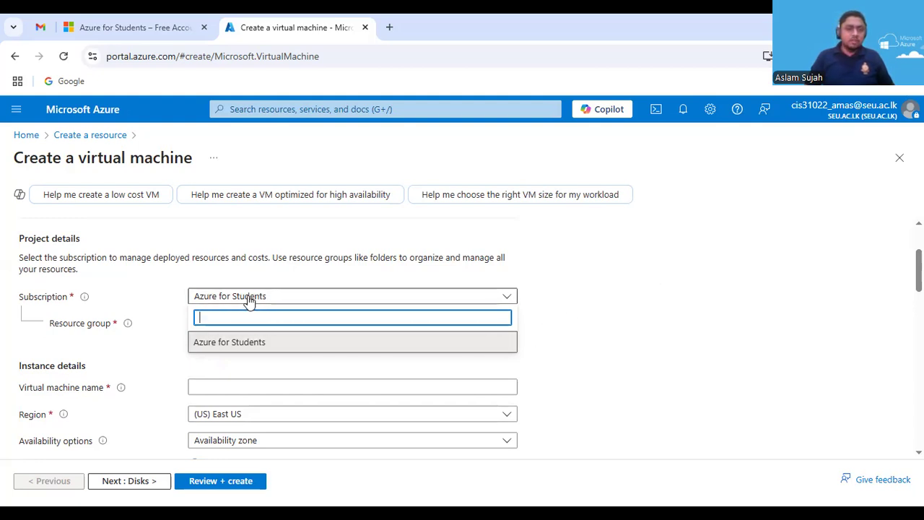
click(272, 300)
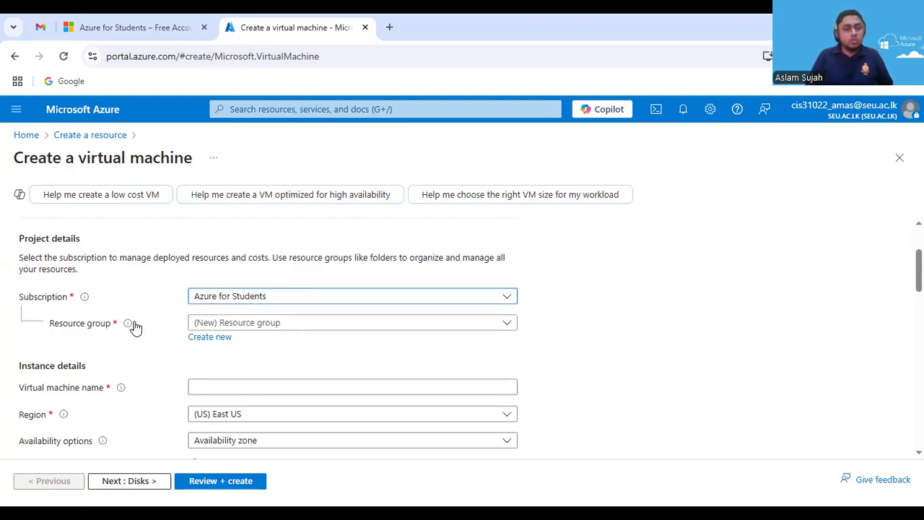
Create a new resource group named ComputerVisionProject and select it for the virtual machine
mouse_move(128, 326)
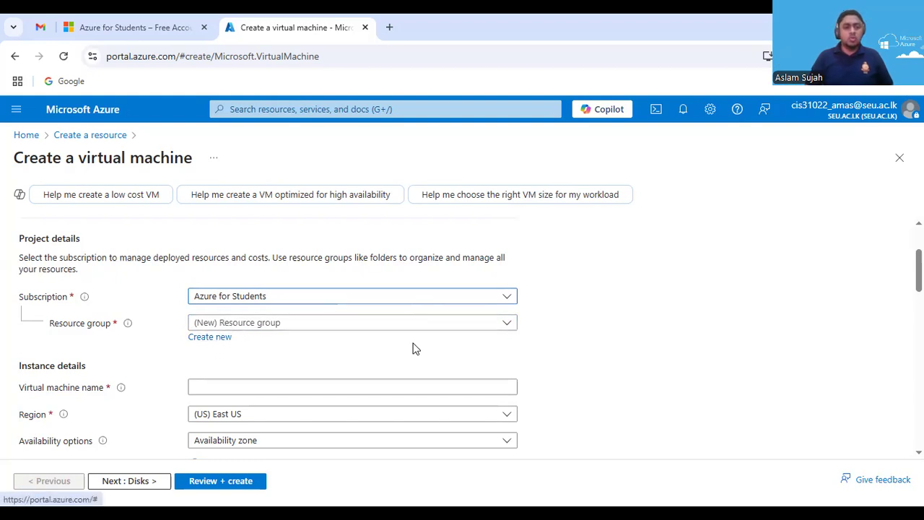
click(497, 327)
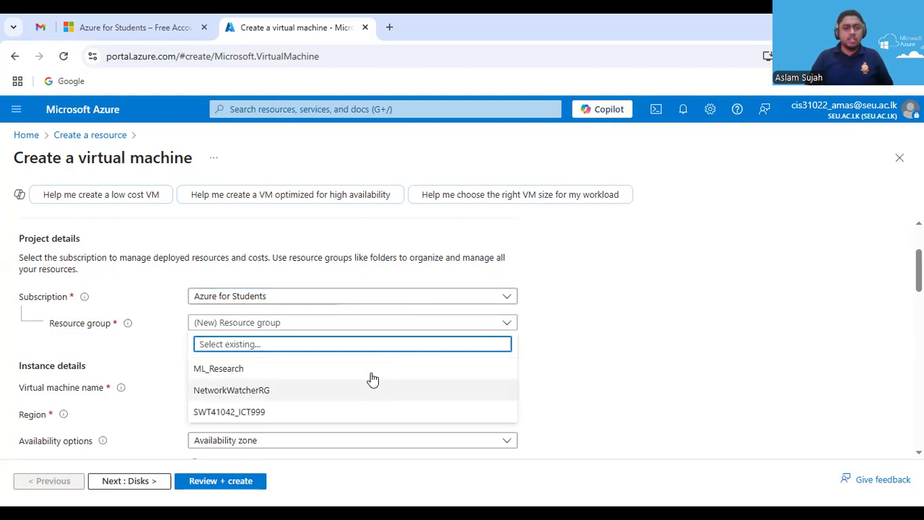
click(667, 347)
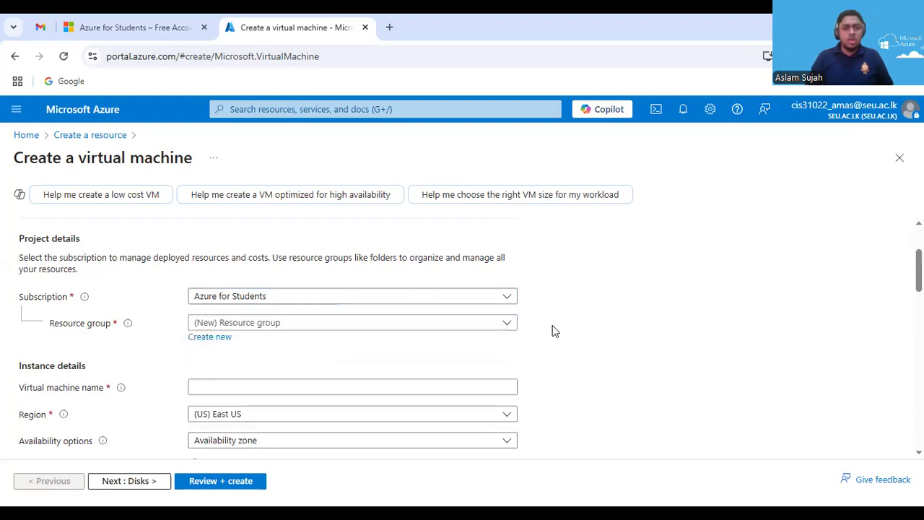
click(215, 339)
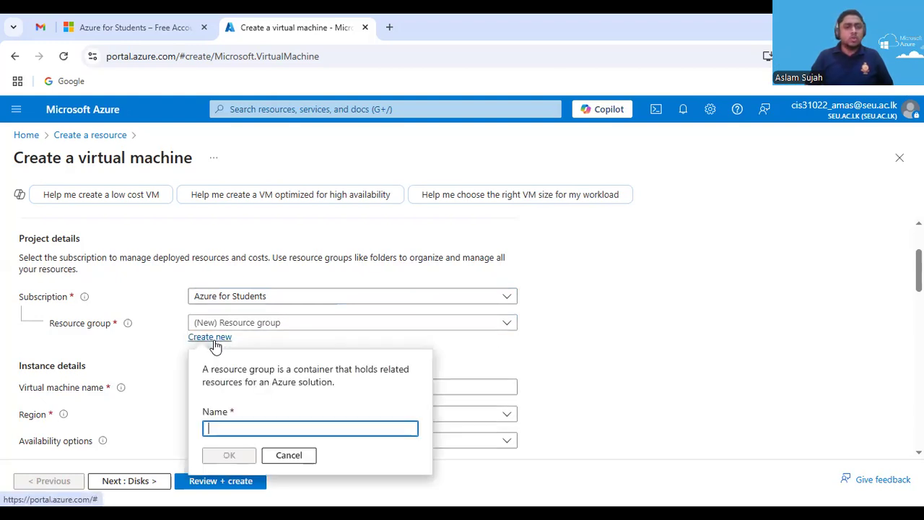
click(254, 428)
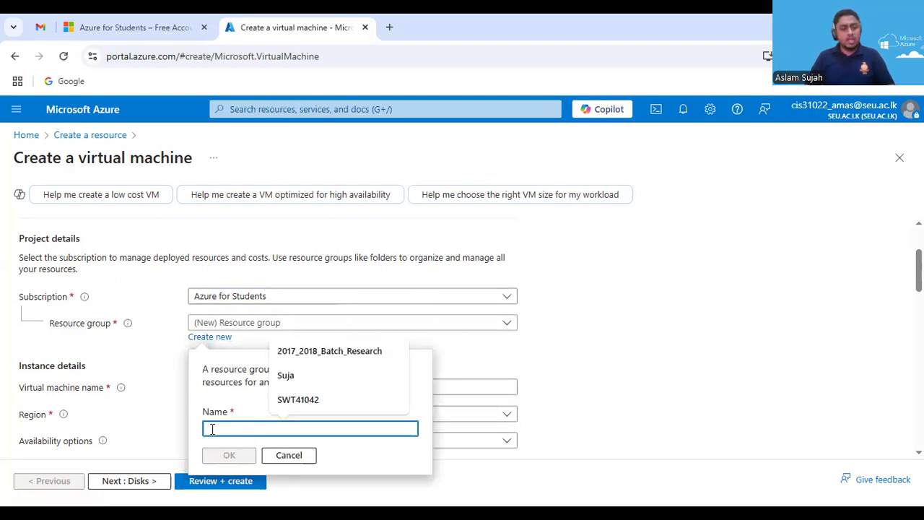
text(a)
key(BackSpace)
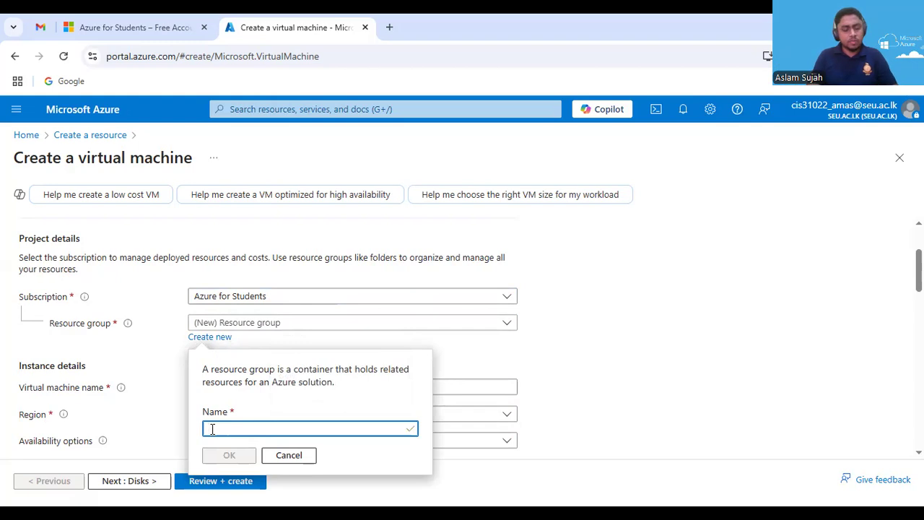
text(com)
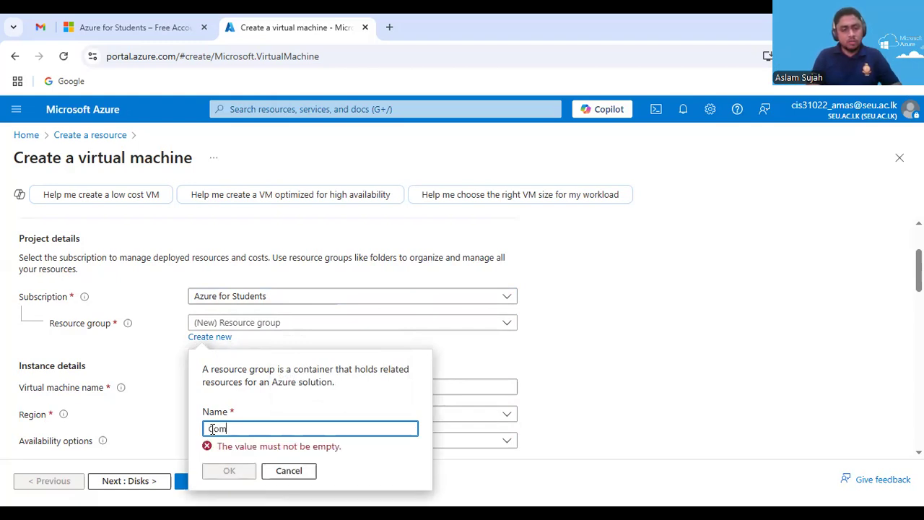
key(BackSpace)
key(BackSpace)
key(BackSpace)
text(com)
key(BackSpace)
key(BackSpace)
key(BackSpace)
text(Comp)
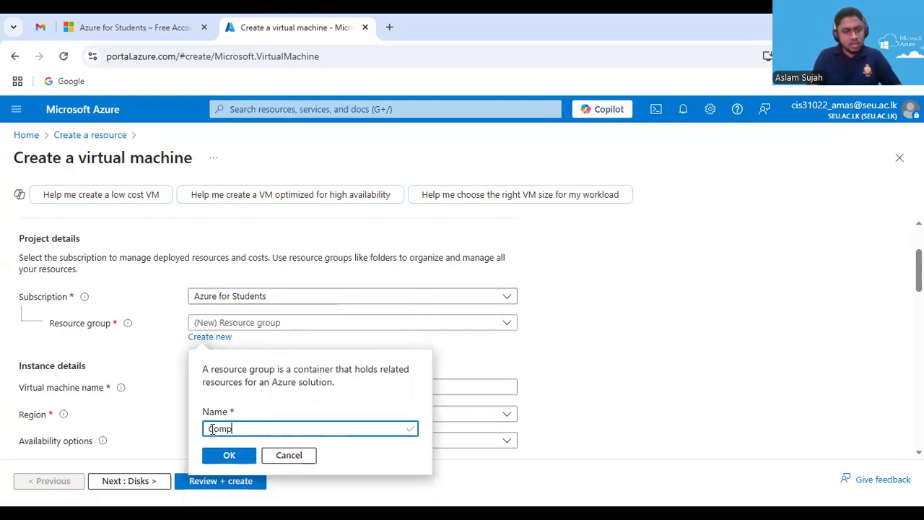
text(uterVisionP)
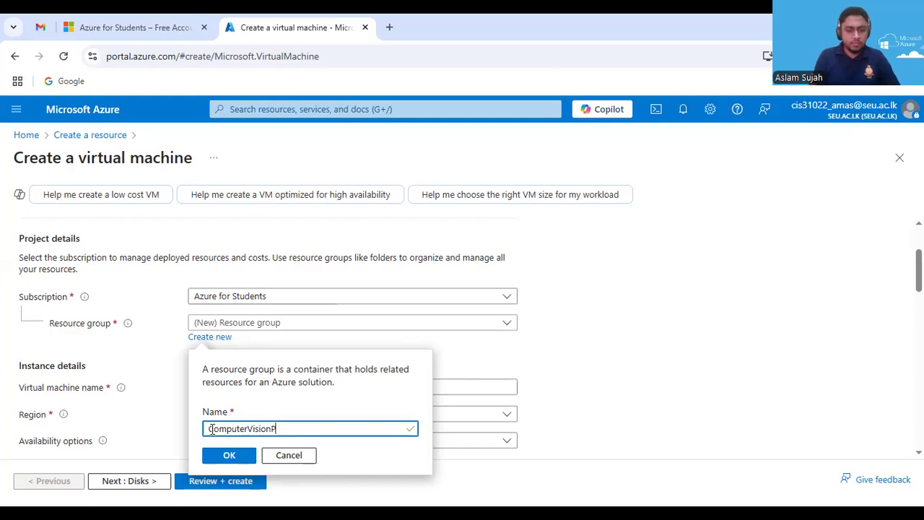
text(roject)
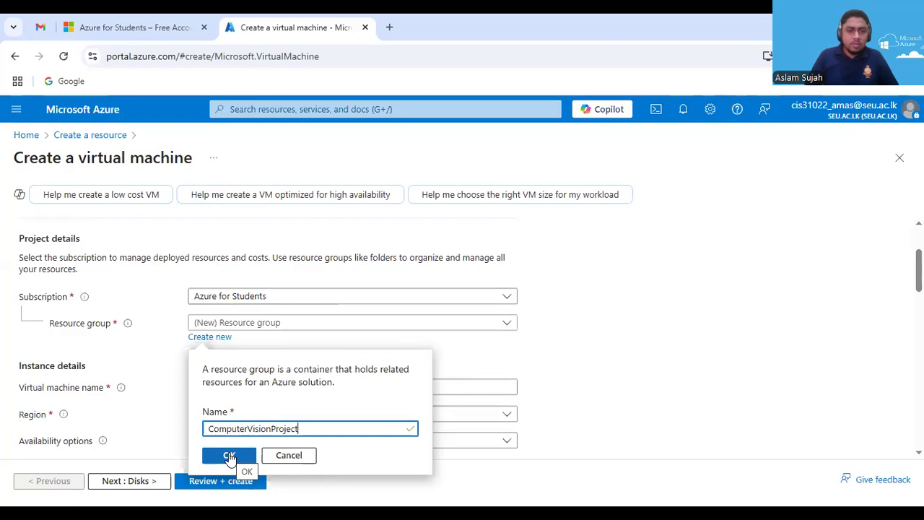
click(230, 455)
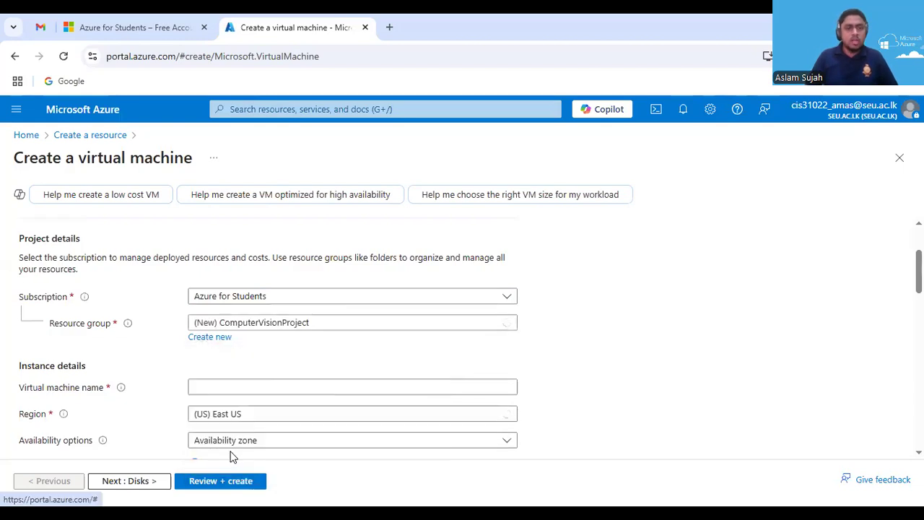
click(377, 322)
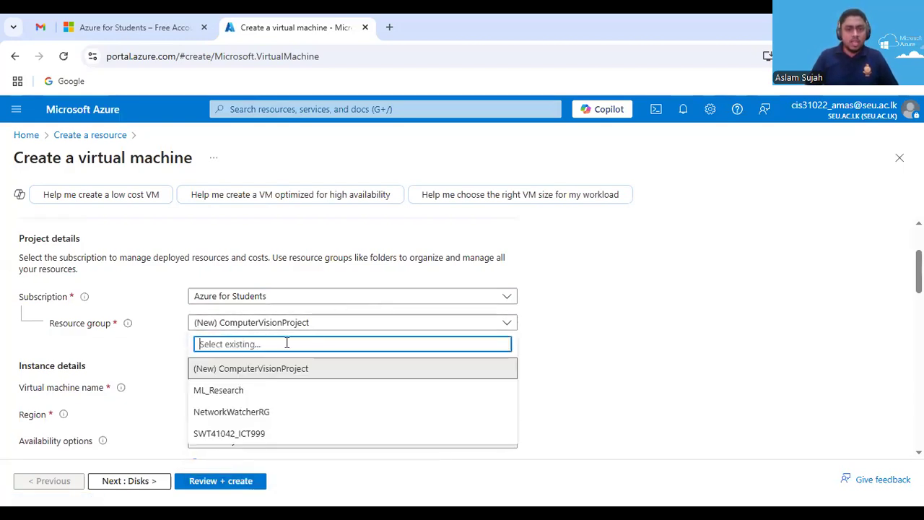
click(258, 373)
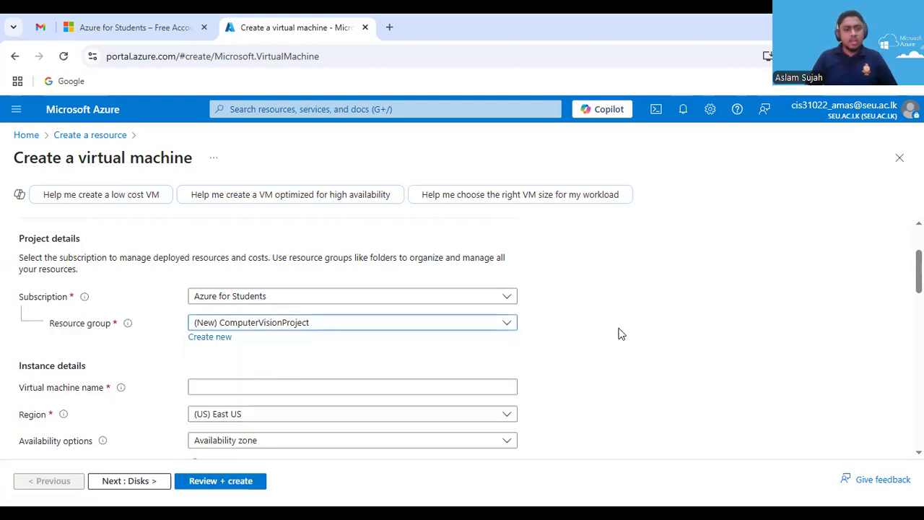
Enter a virtual machine name made of the owner's name followed by PC1
scroll(618, 334, down, 2)
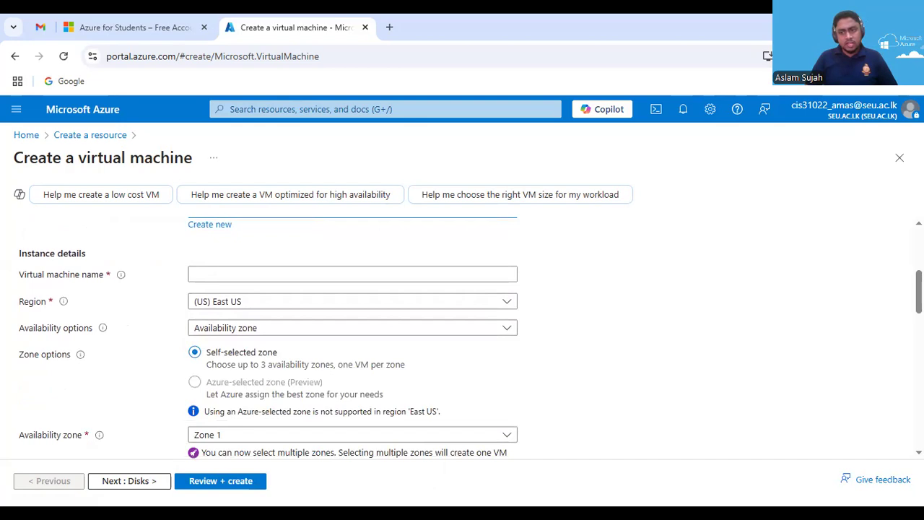
drag(919, 291, 919, 291)
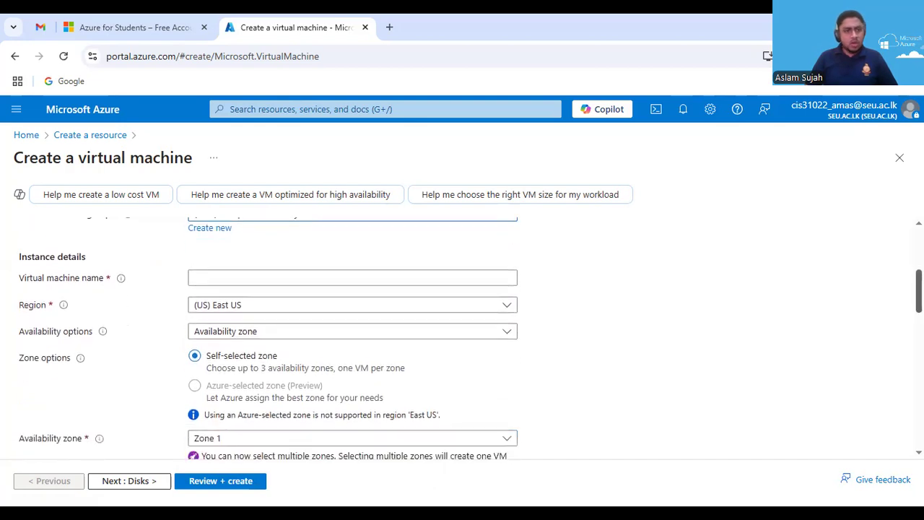
click(339, 279)
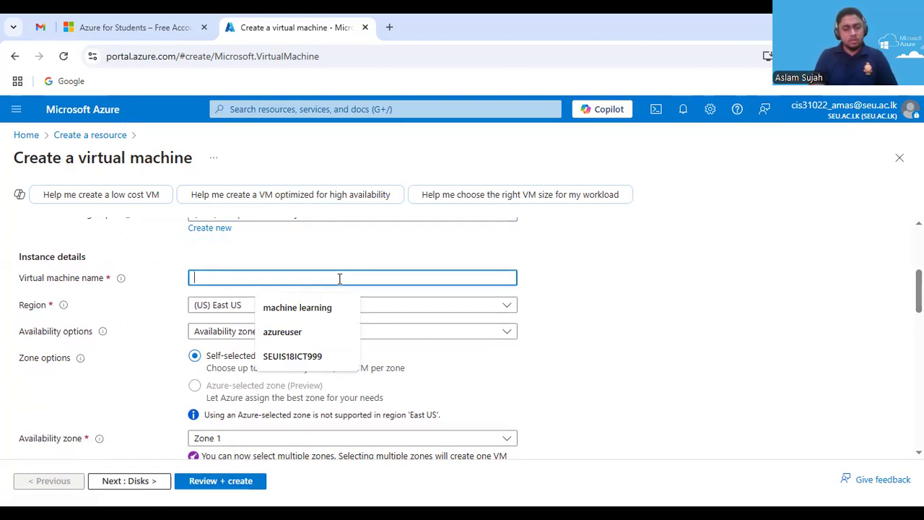
text(Sujah)
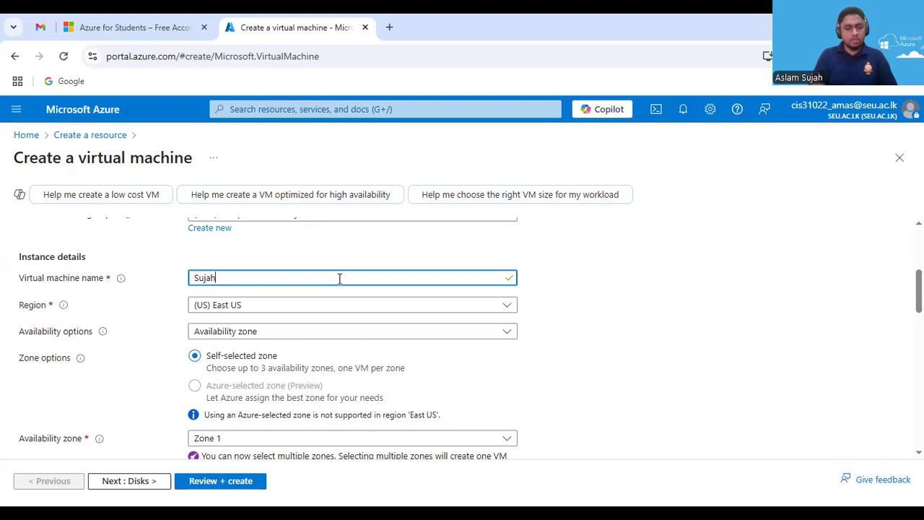
text(PC1)
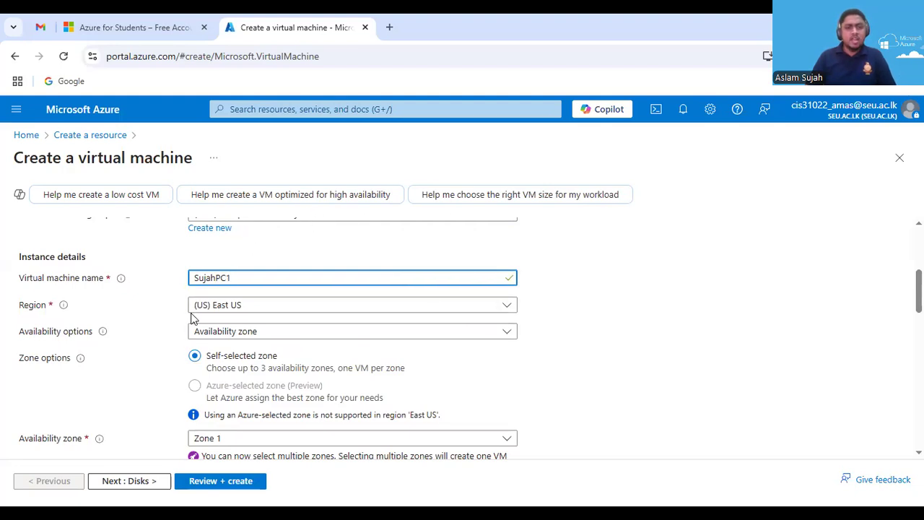
Choose (US) East US as the virtual machine's region
mouse_move(62, 309)
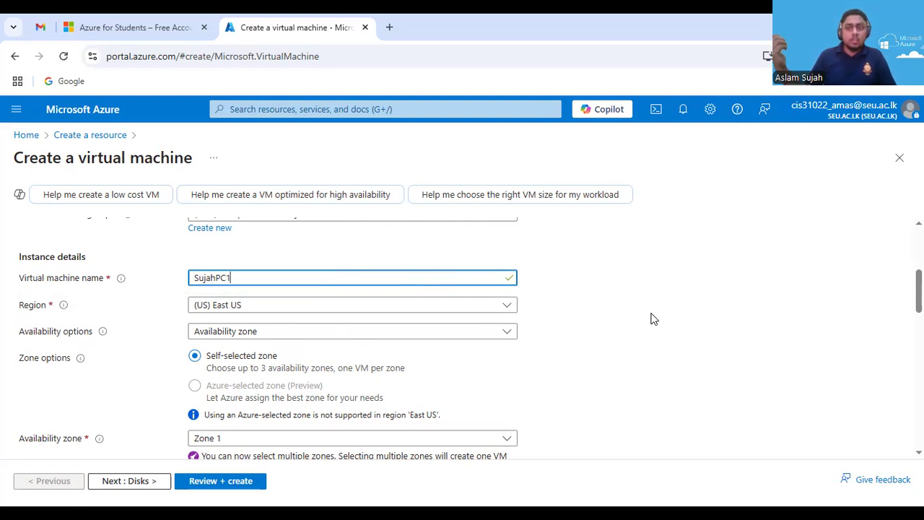
click(507, 309)
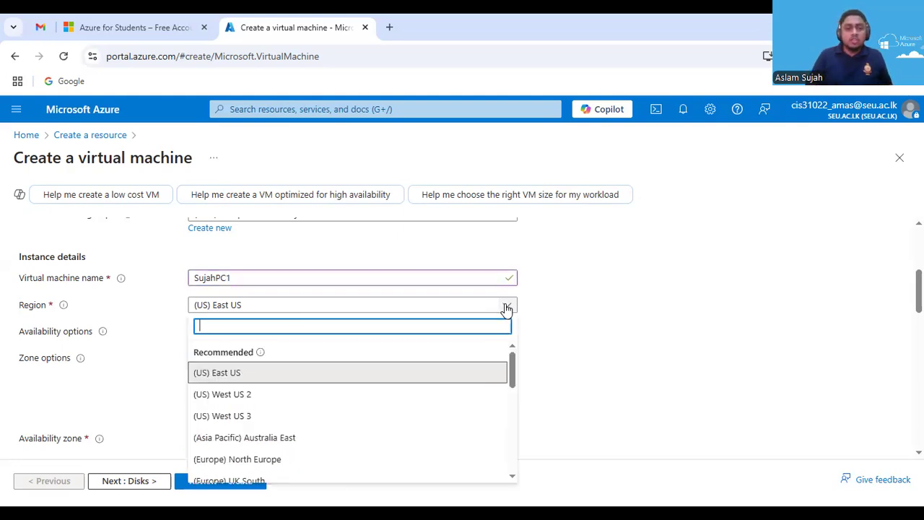
scroll(399, 417, down, 2)
scroll(399, 418, down, 5)
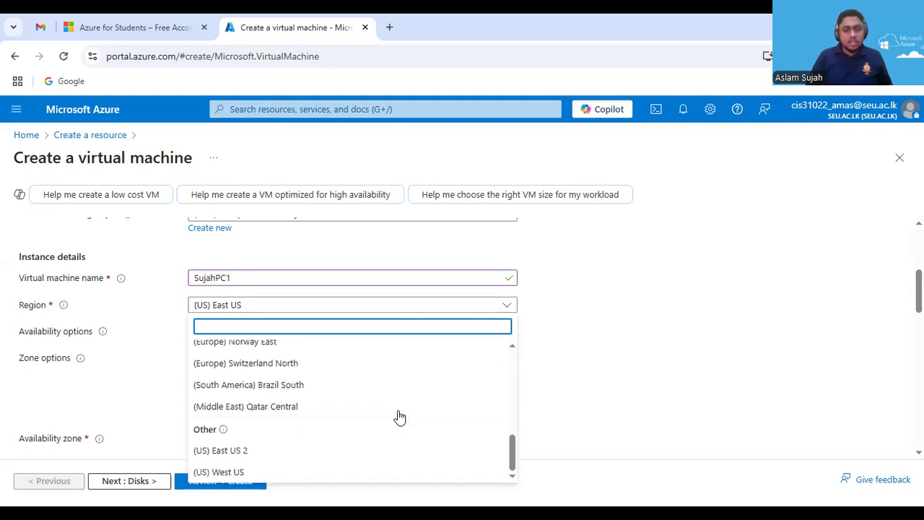
scroll(399, 417, up, 5)
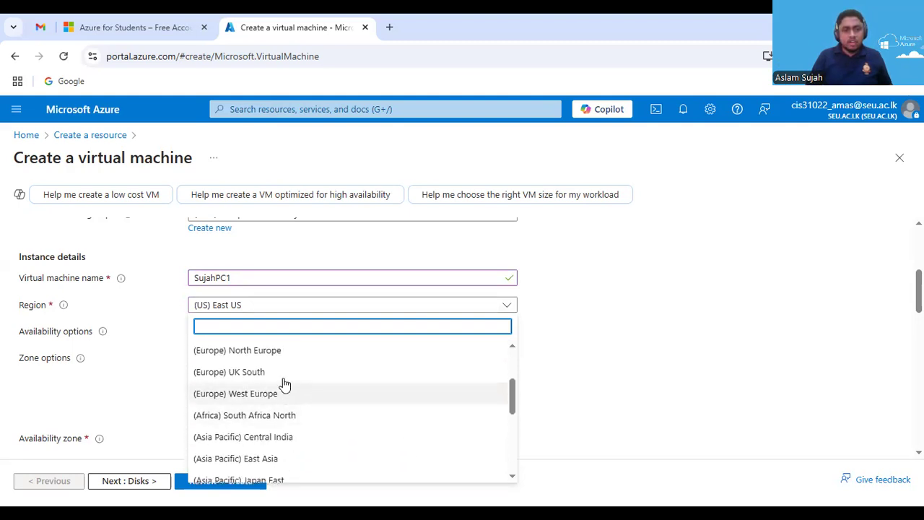
scroll(288, 381, up, 3)
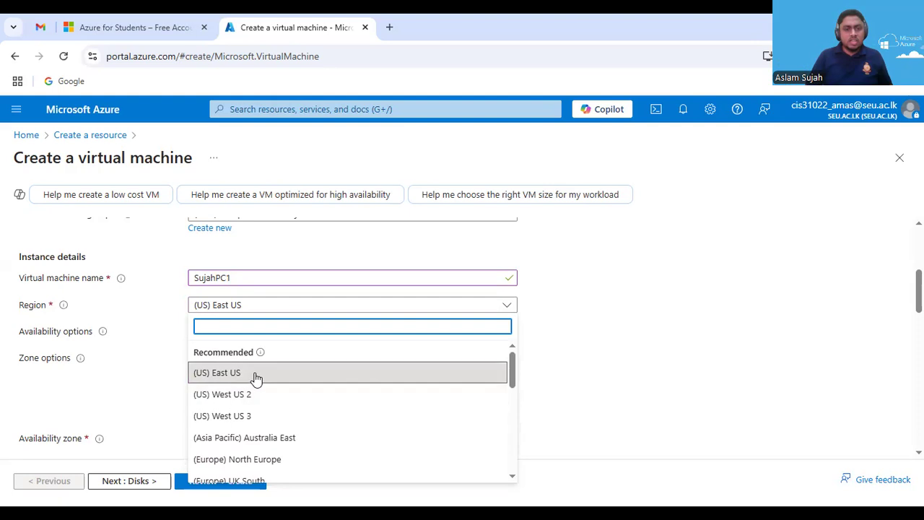
click(257, 374)
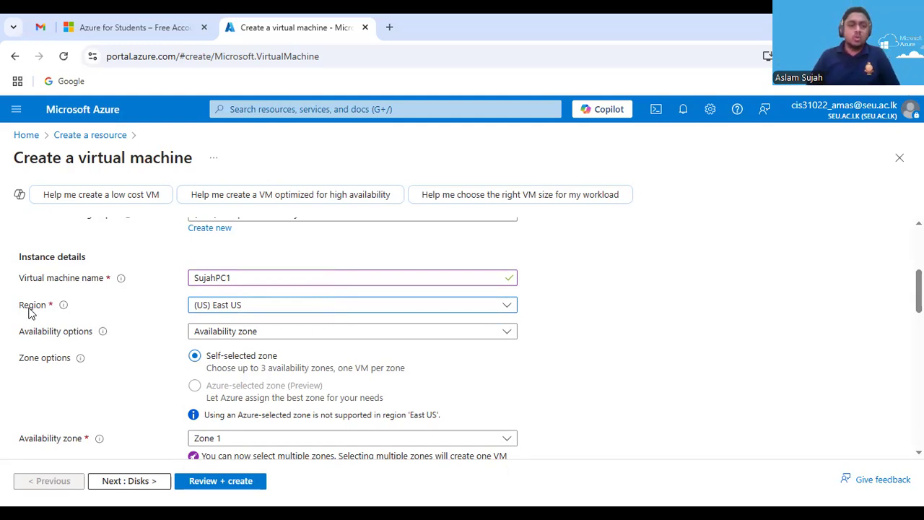
Set the virtual machine's availability options to No infrastructure redundancy required
mouse_move(103, 332)
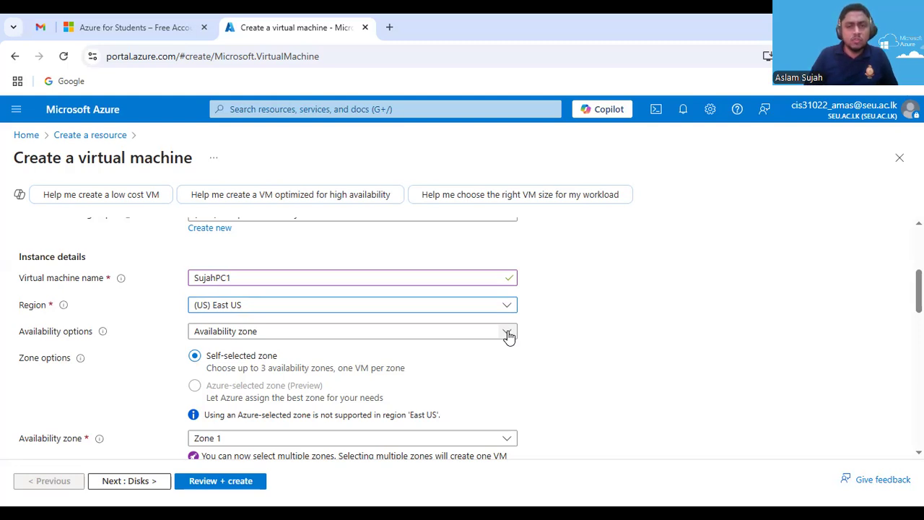
click(383, 332)
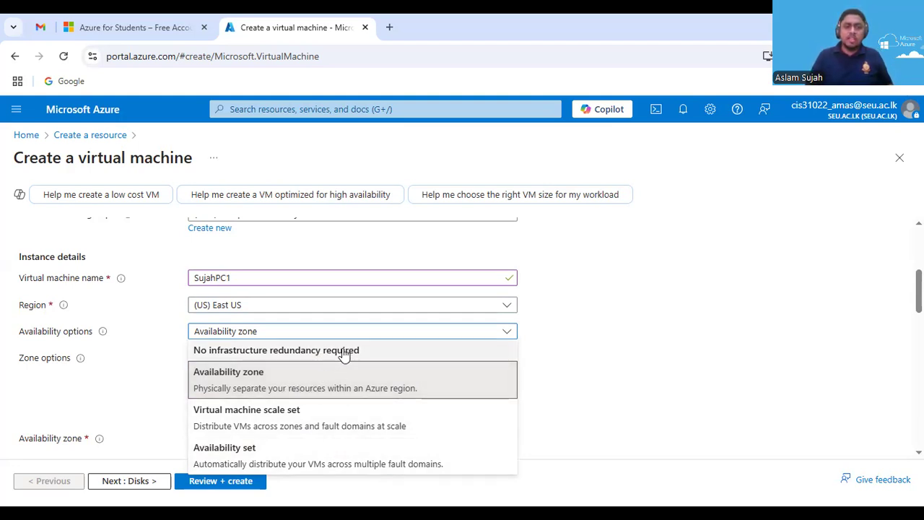
click(367, 354)
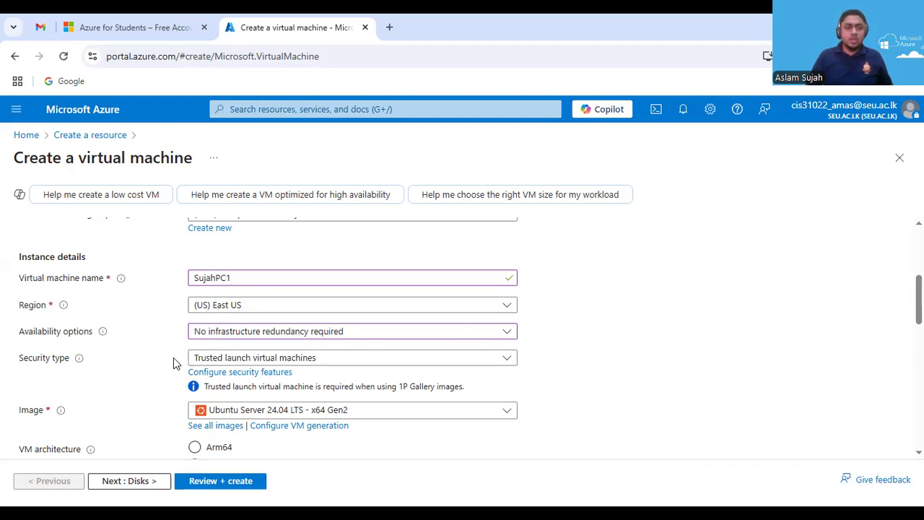
Set the virtual machine's security type to Standard
click(490, 359)
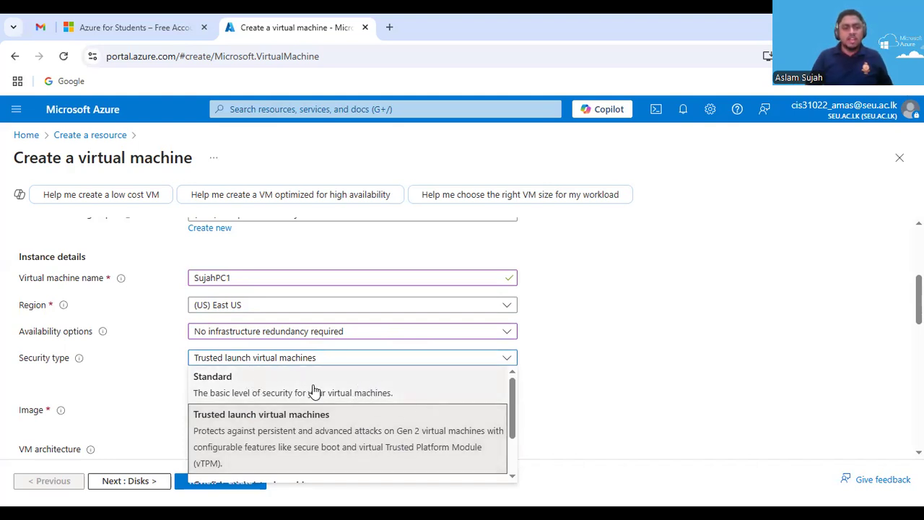
click(380, 389)
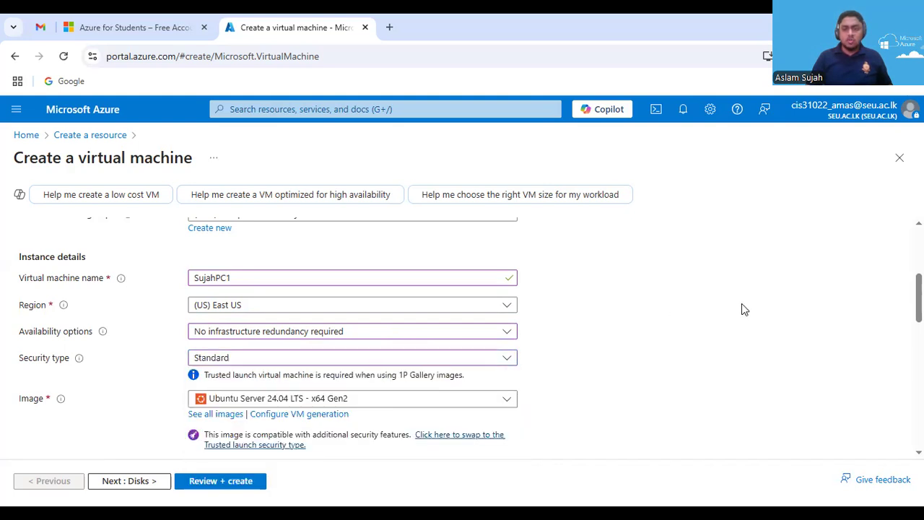
click(478, 361)
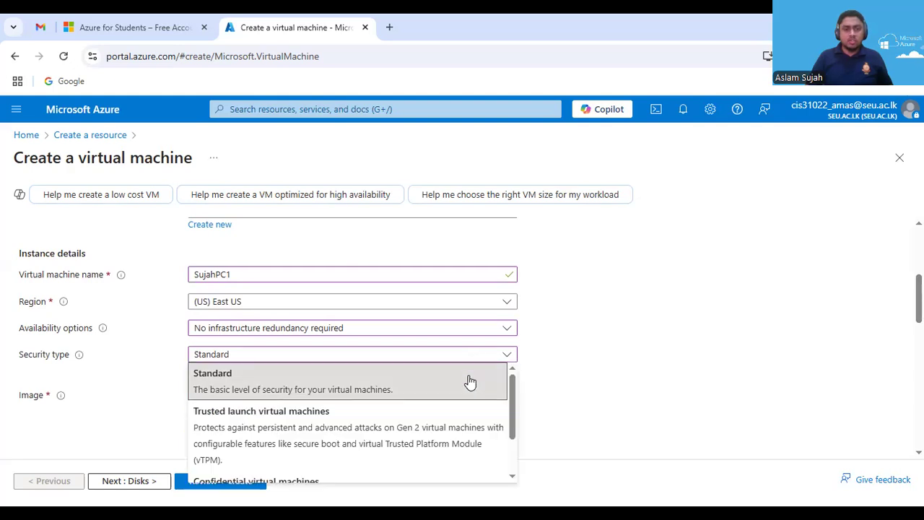
click(468, 382)
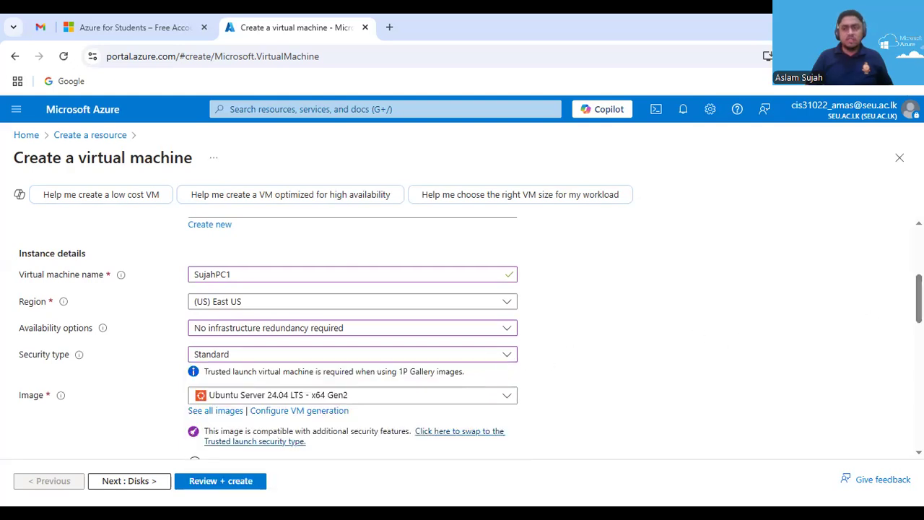
Check the recently used images for the virtual machine and open the complete Marketplace image selection
scroll(324, 365, down, 1)
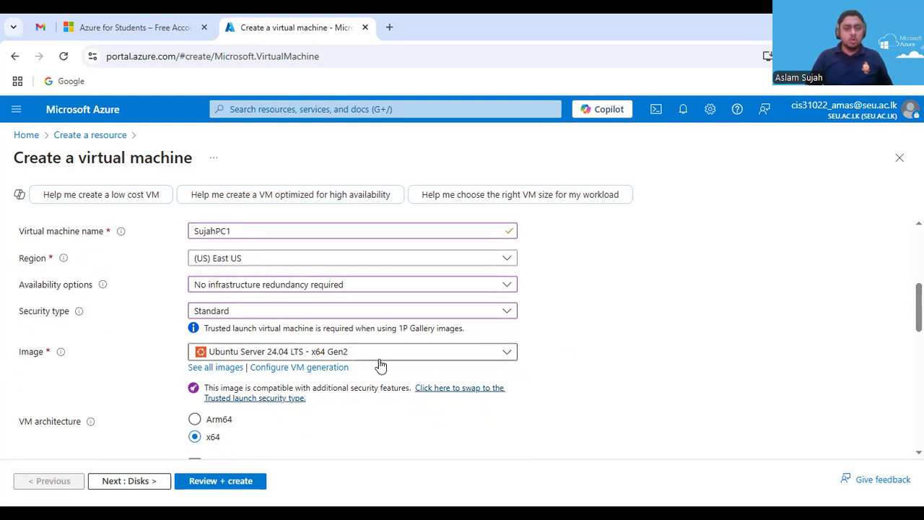
click(498, 354)
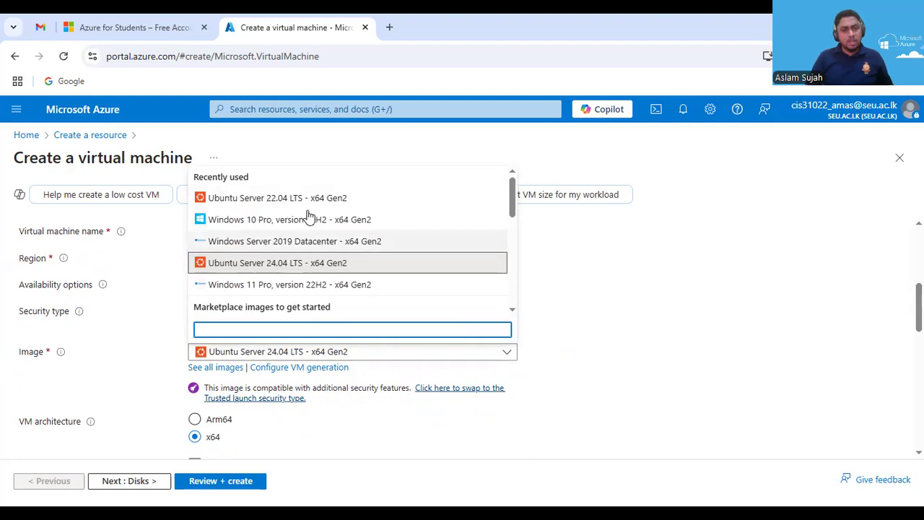
click(595, 319)
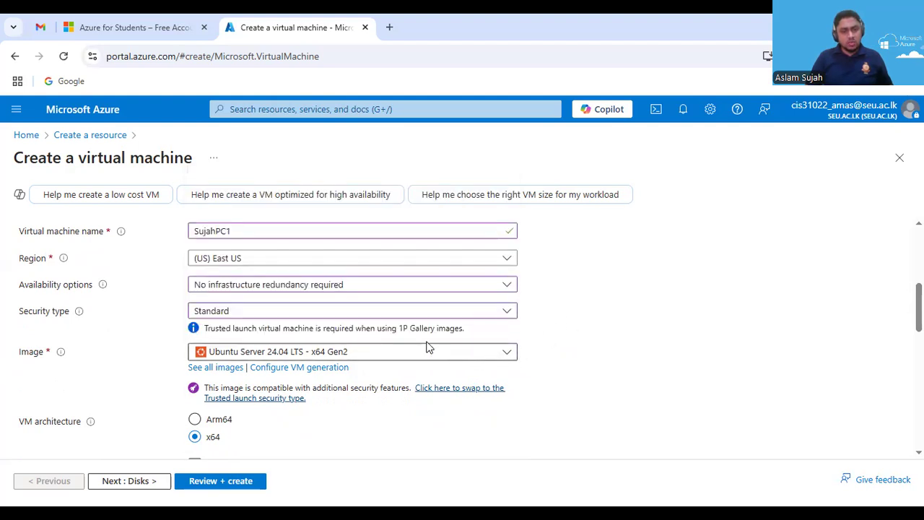
click(468, 357)
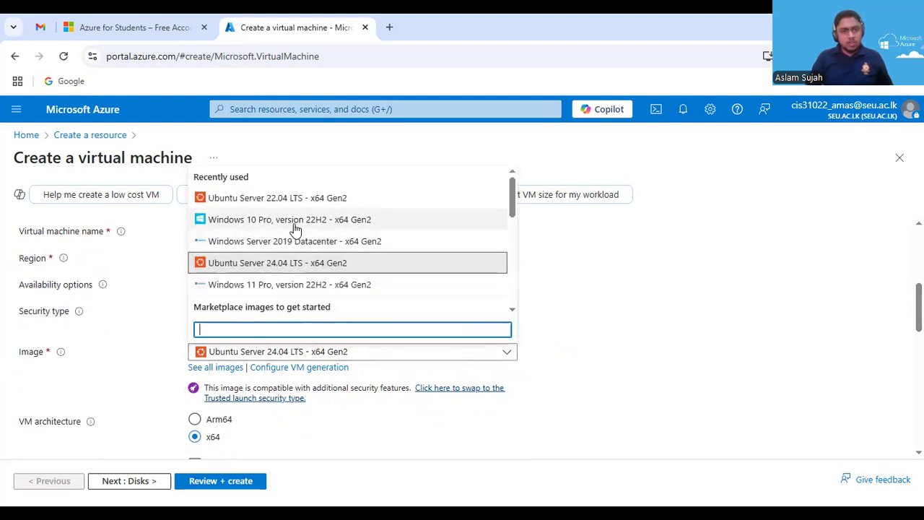
click(610, 296)
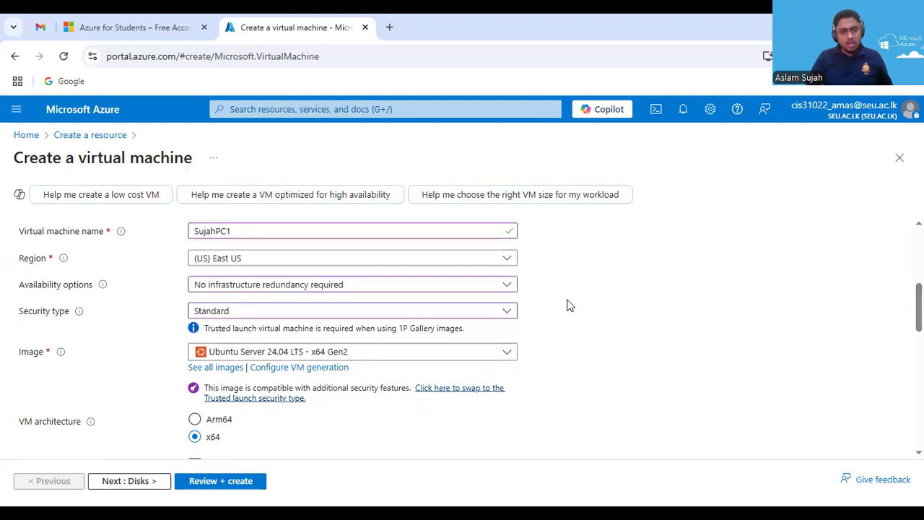
click(213, 369)
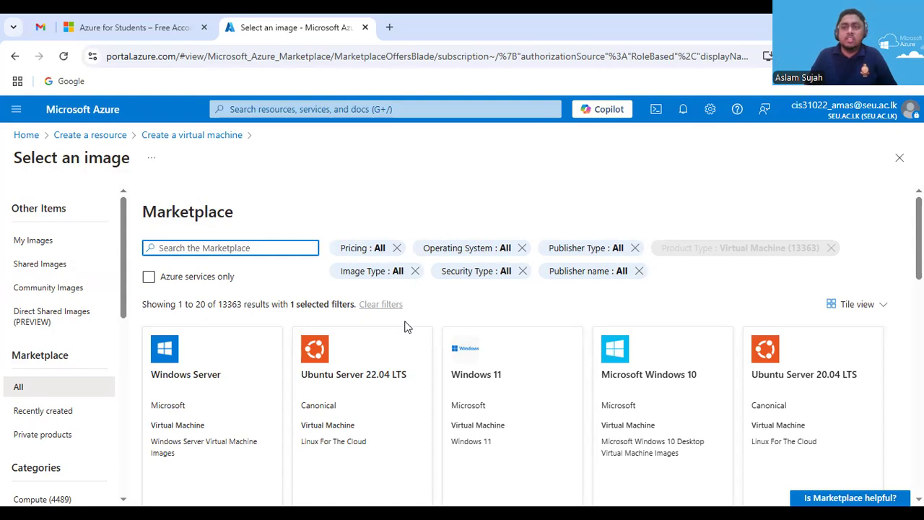
Check My Images and browse the first page of all Marketplace virtual machine images
click(39, 247)
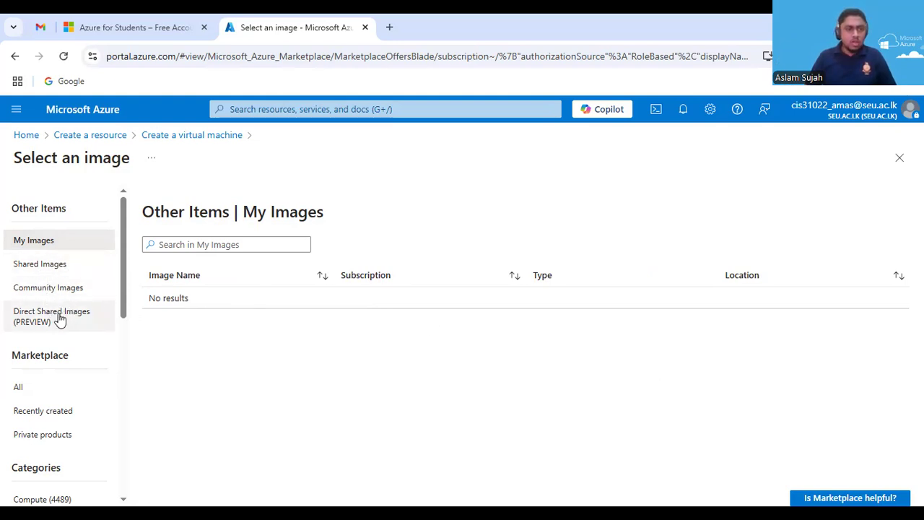
click(14, 390)
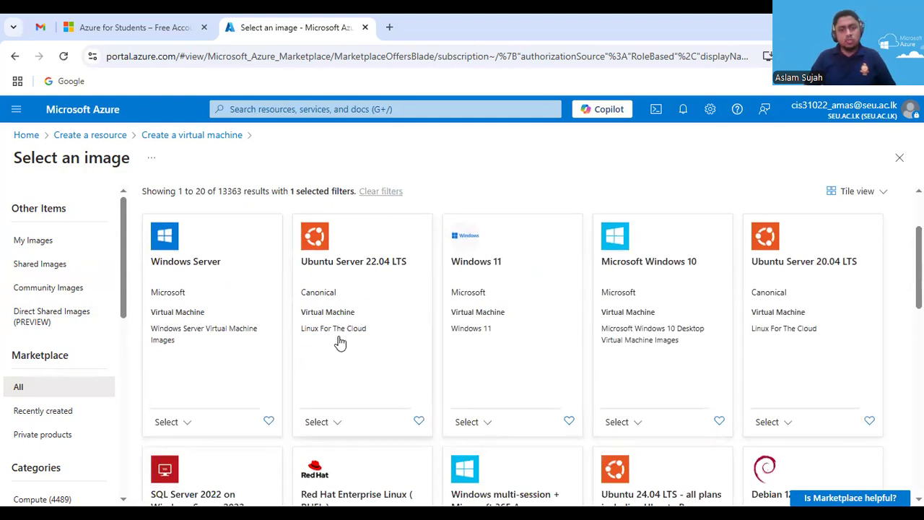
scroll(341, 344, down, 2)
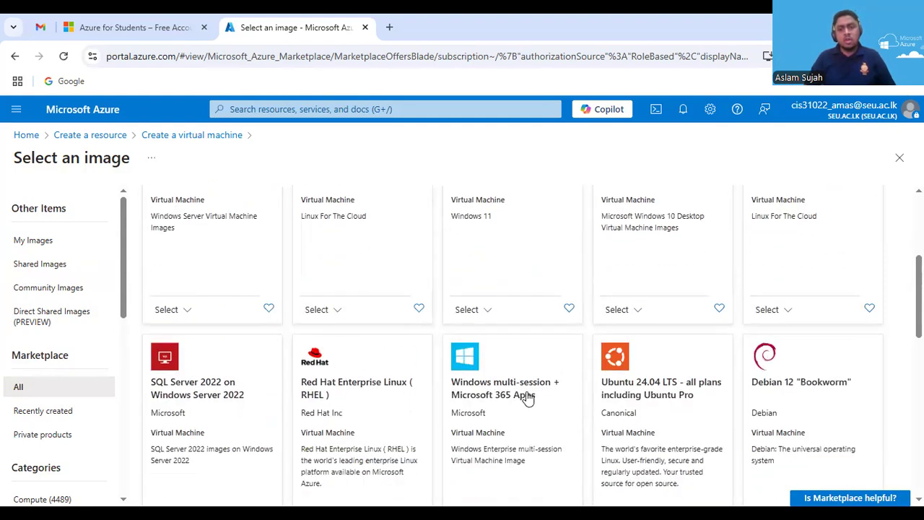
scroll(552, 396, down, 6)
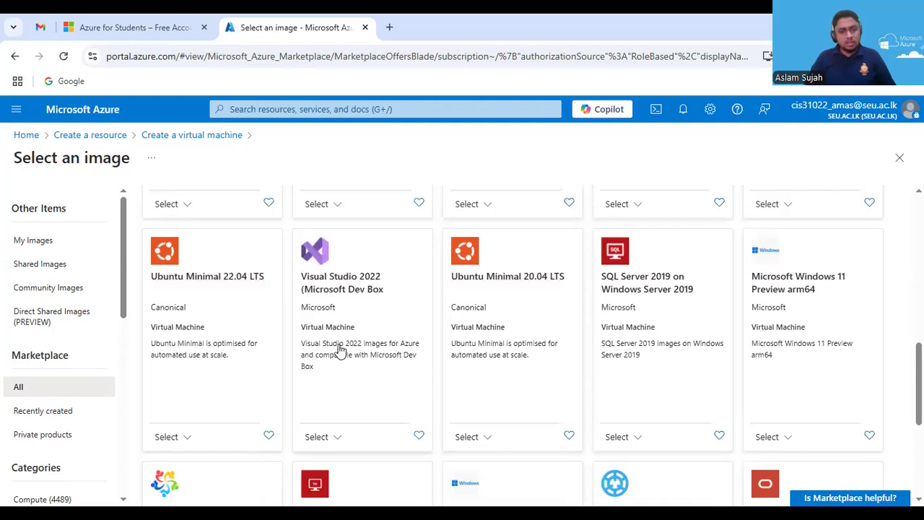
scroll(523, 361, down, 3)
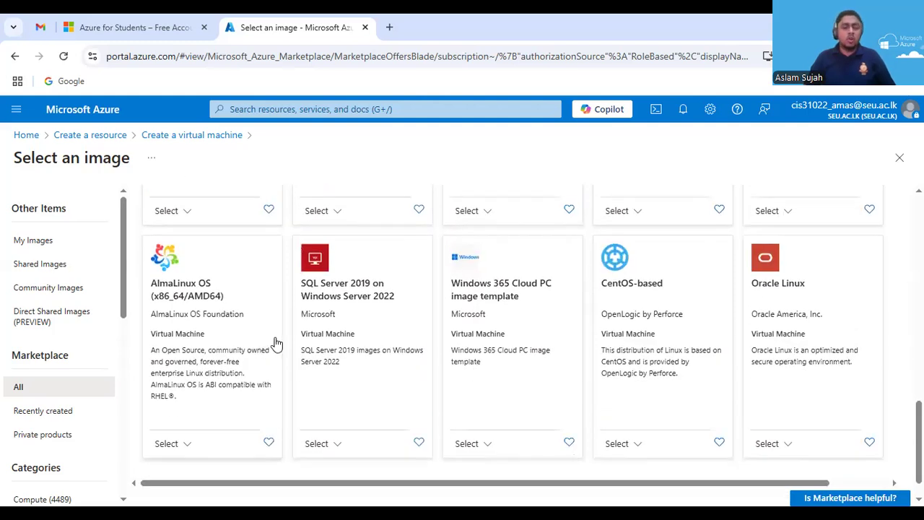
scroll(404, 354, down, 1)
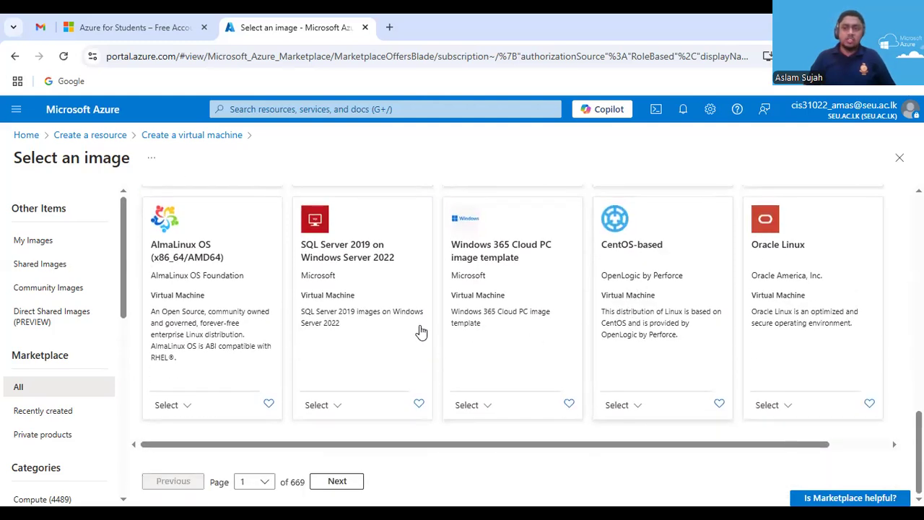
scroll(340, 321, up, 1)
scroll(342, 317, down, 1)
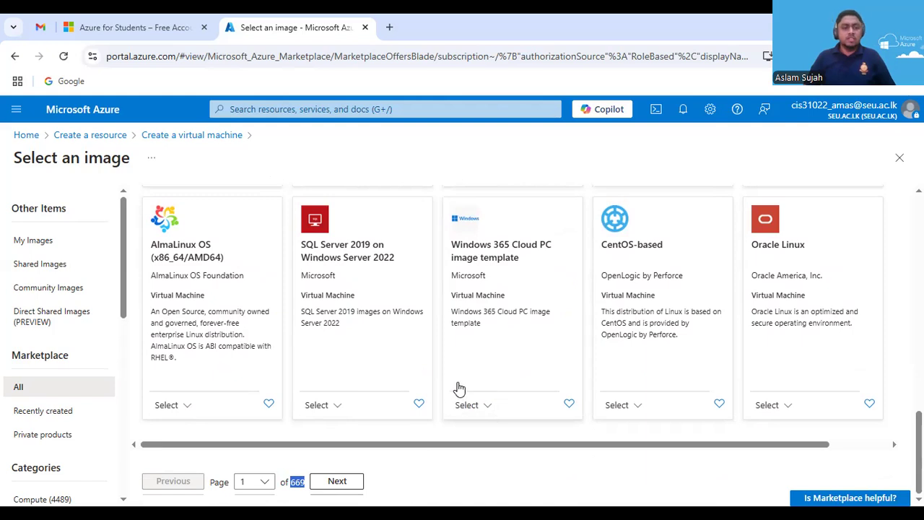
scroll(459, 390, up, 5)
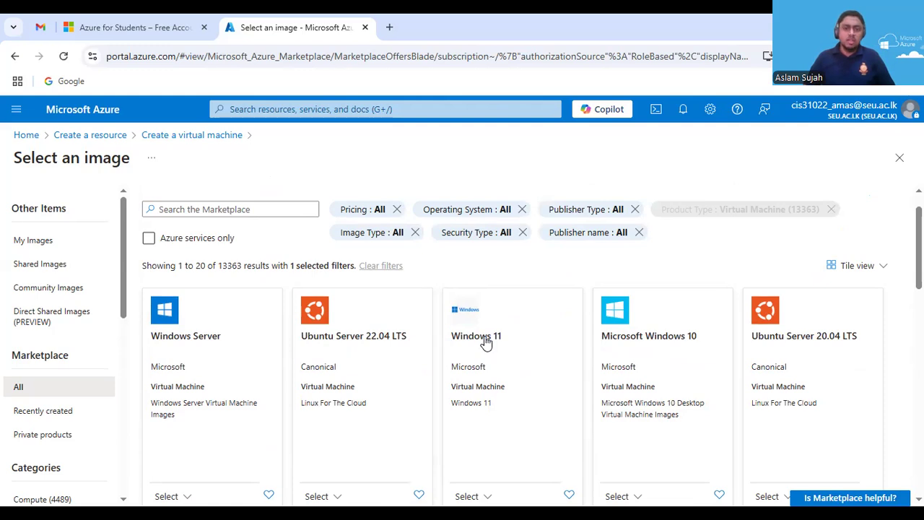
View the offer pages of the Windows 11 and Windows multi-session + Microsoft 365 Apps images and close them
scroll(488, 434, down, 2)
click(474, 488)
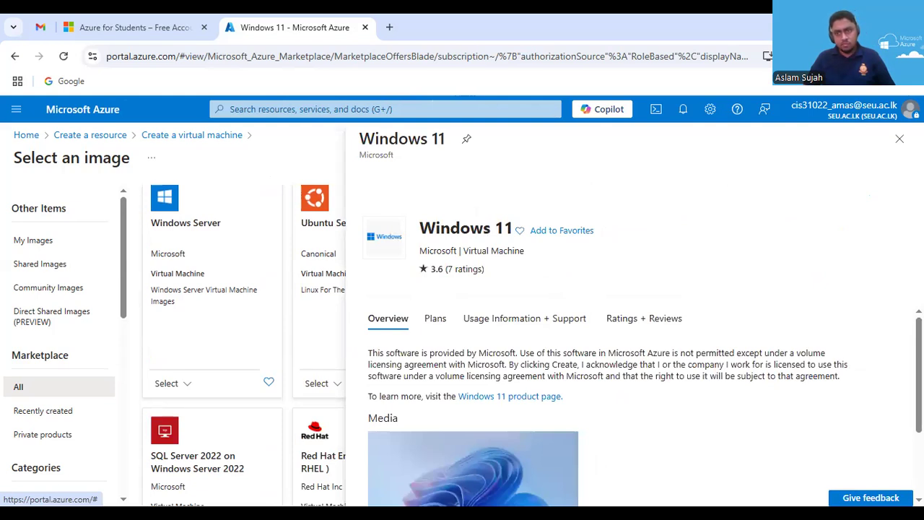
key(Escape)
scroll(489, 382, down, 4)
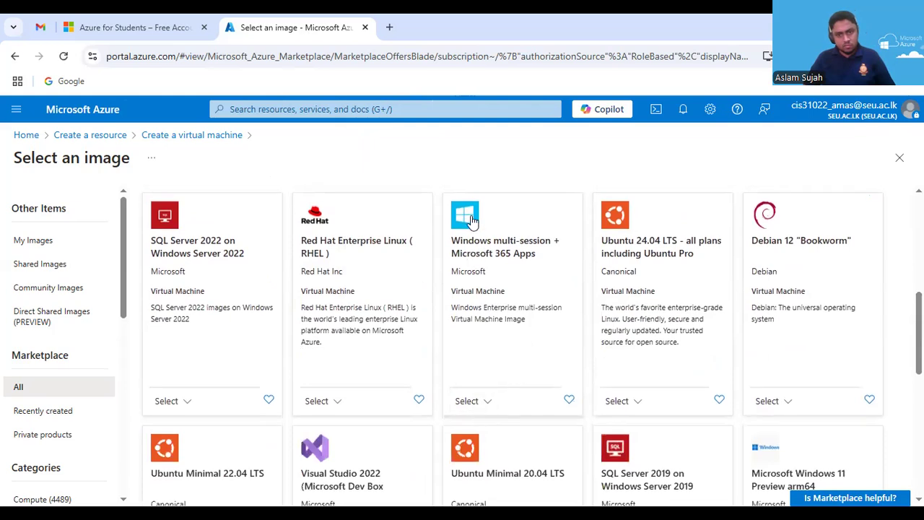
click(466, 220)
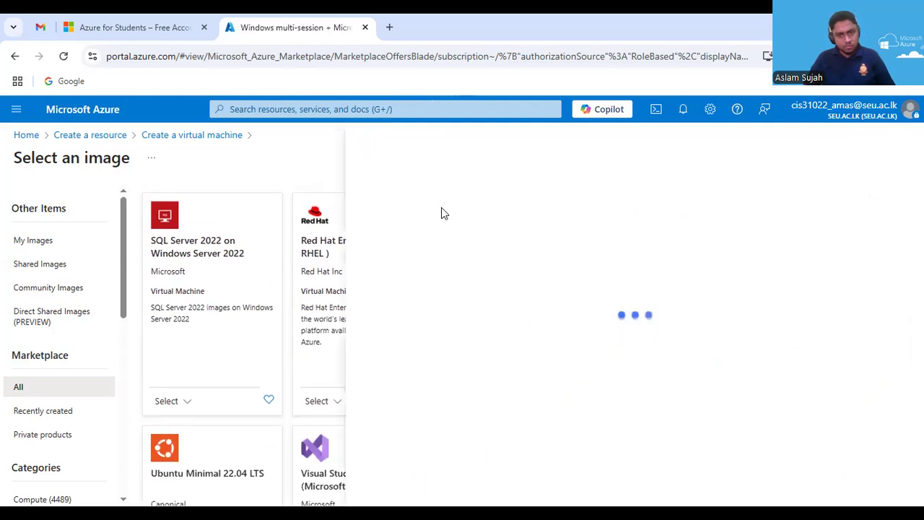
click(898, 142)
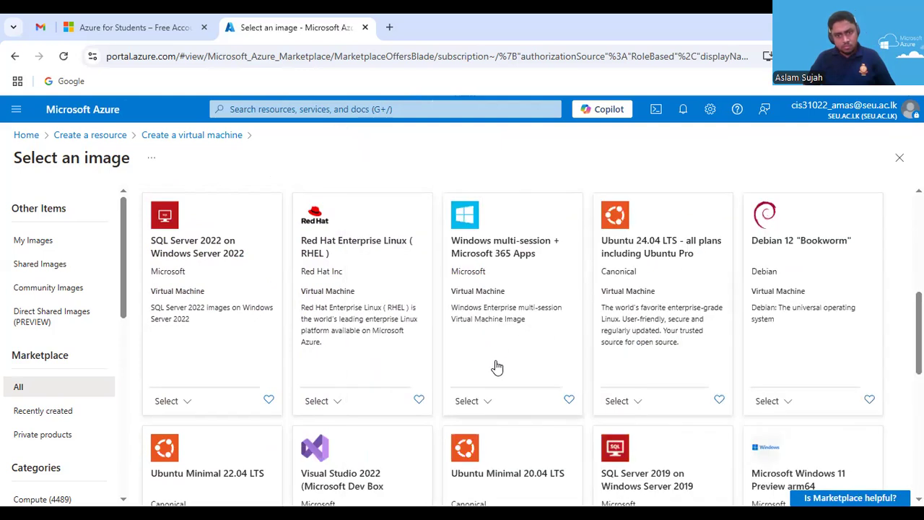
Select the Windows 11 Enterprise, version 22H2 - x64 Gen 2 image from the Windows 11 offer for the virtual machine
scroll(496, 367, up, 3)
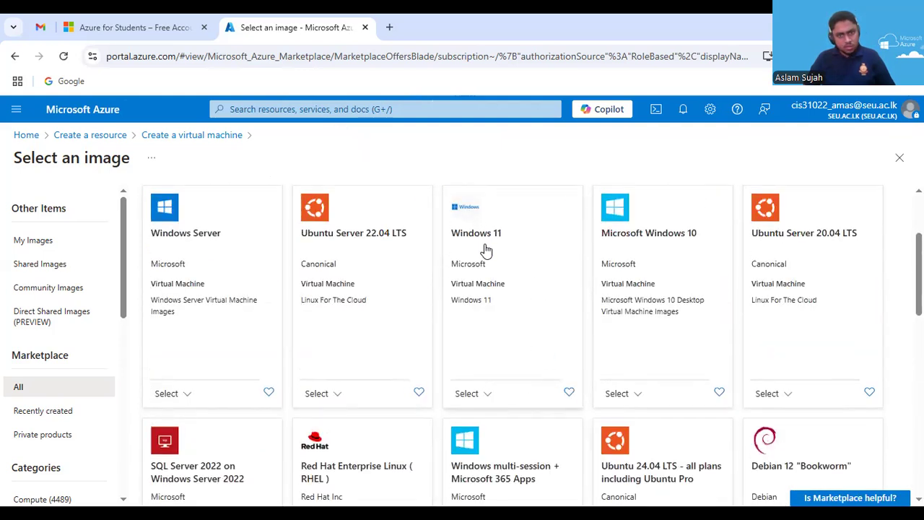
click(477, 394)
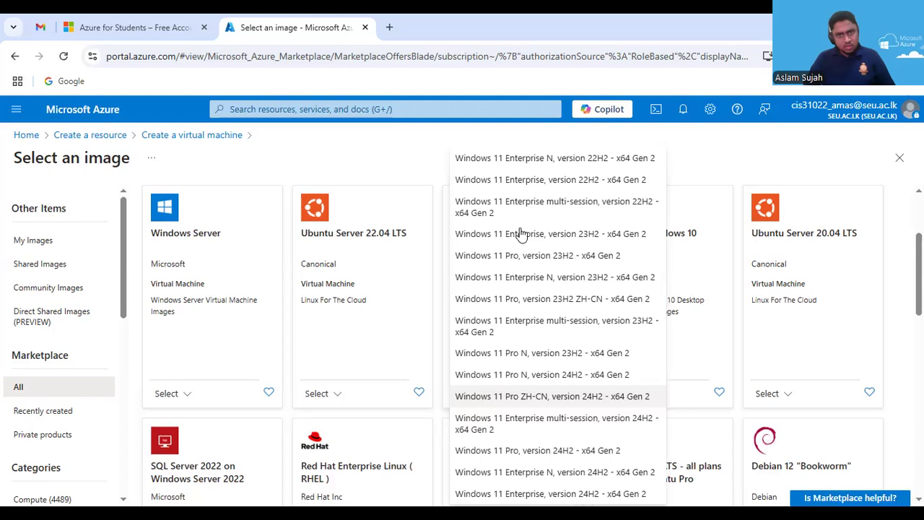
click(425, 137)
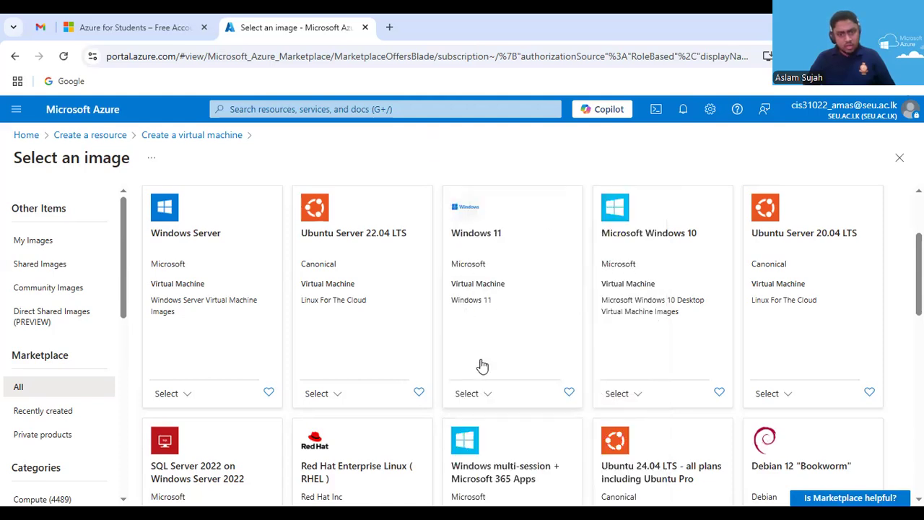
click(482, 396)
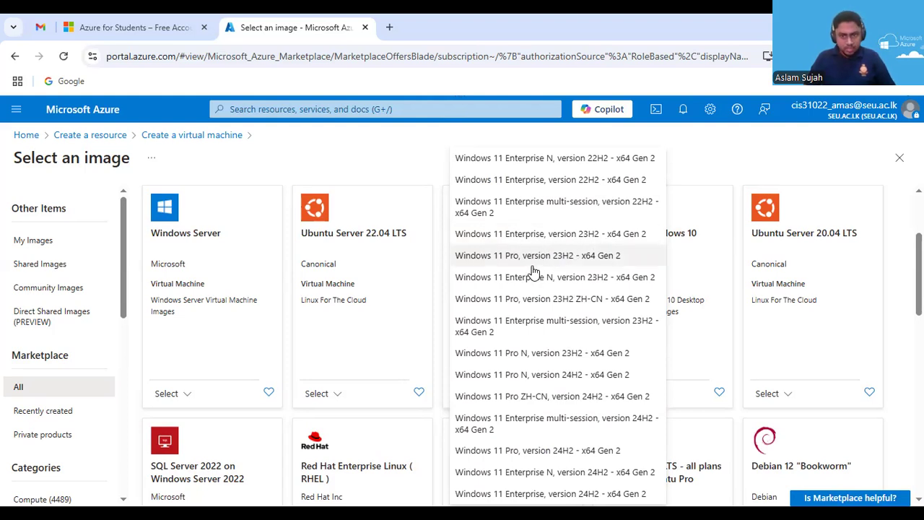
click(513, 180)
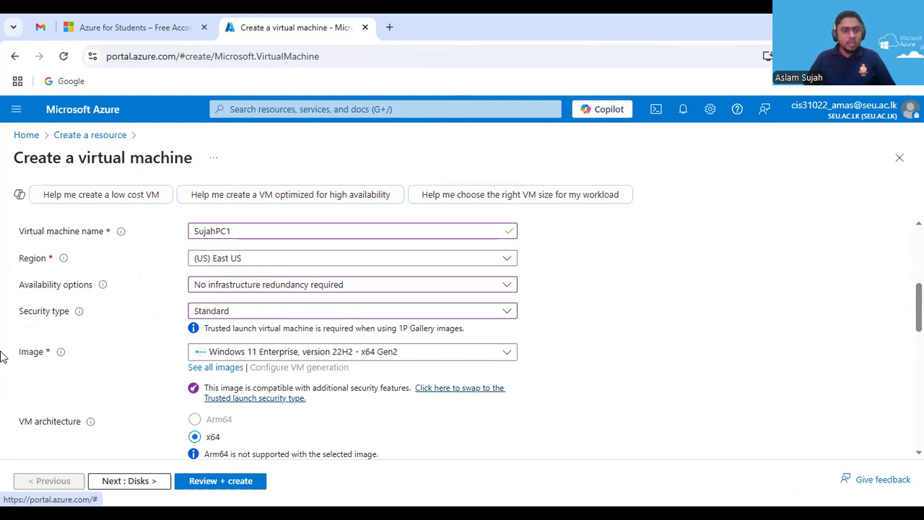
Set the virtual machine's size to Standard_D2as_v4 with 2 vcpus and 8 GiB memory
scroll(621, 334, down, 2)
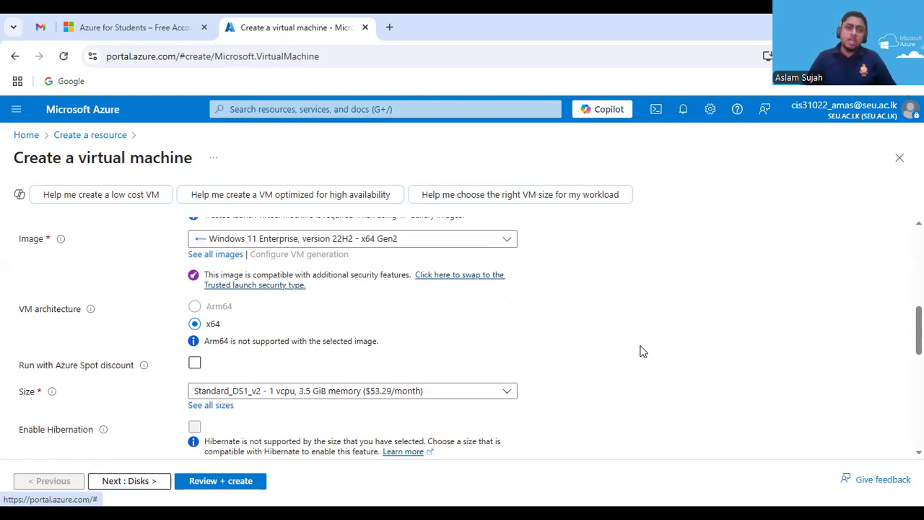
drag(16, 390, 46, 393)
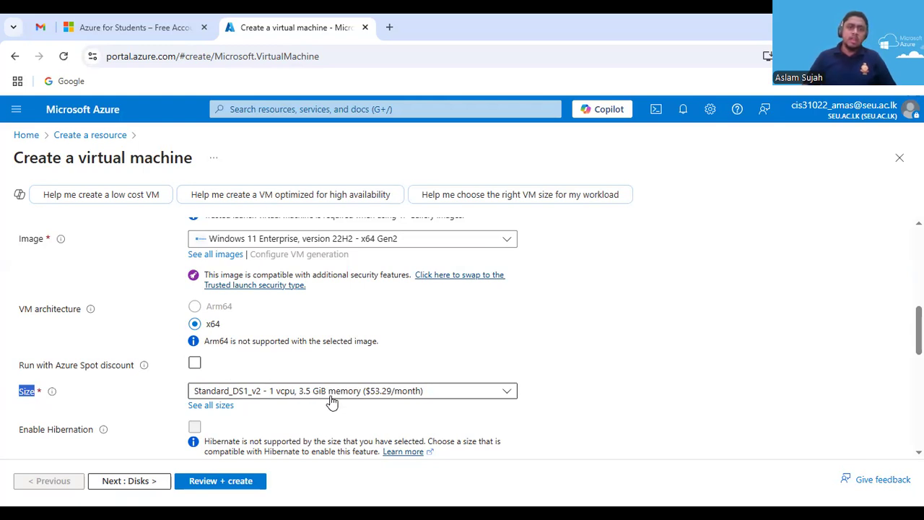
click(488, 396)
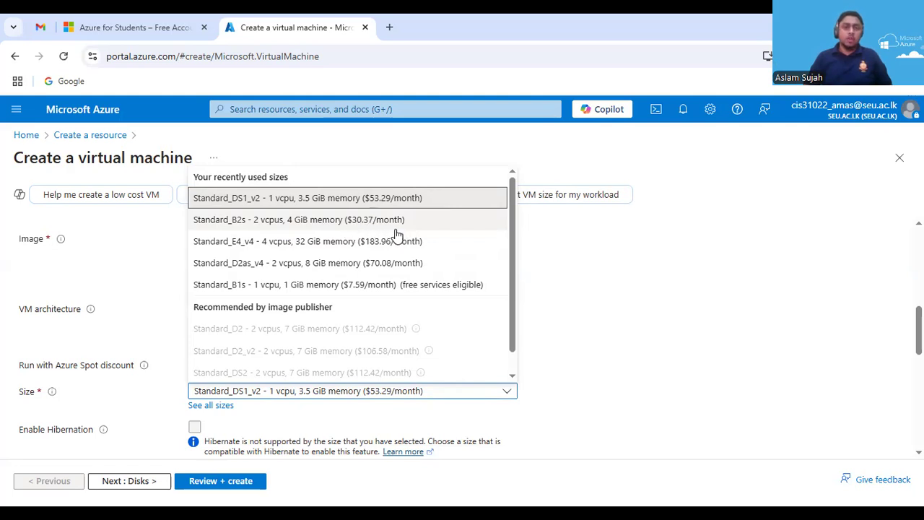
click(296, 265)
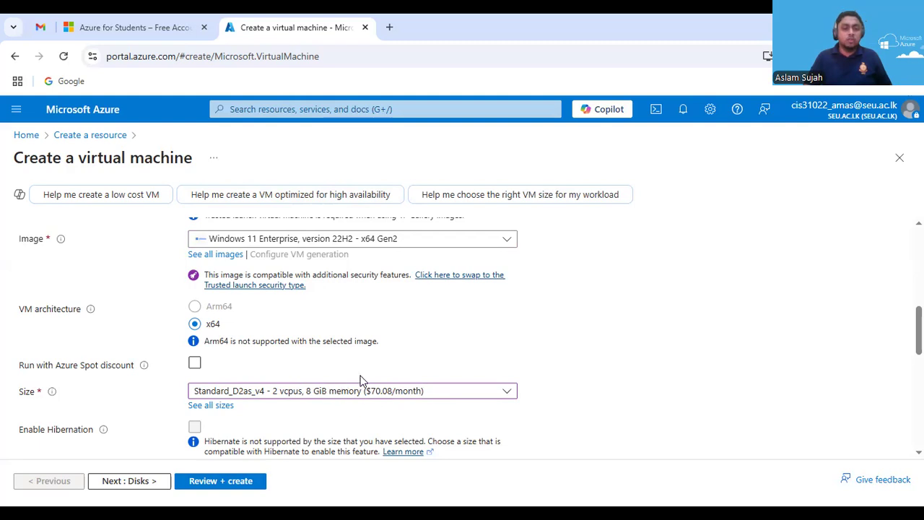
Enter the username for the virtual machine's administrator account
scroll(473, 340, down, 2)
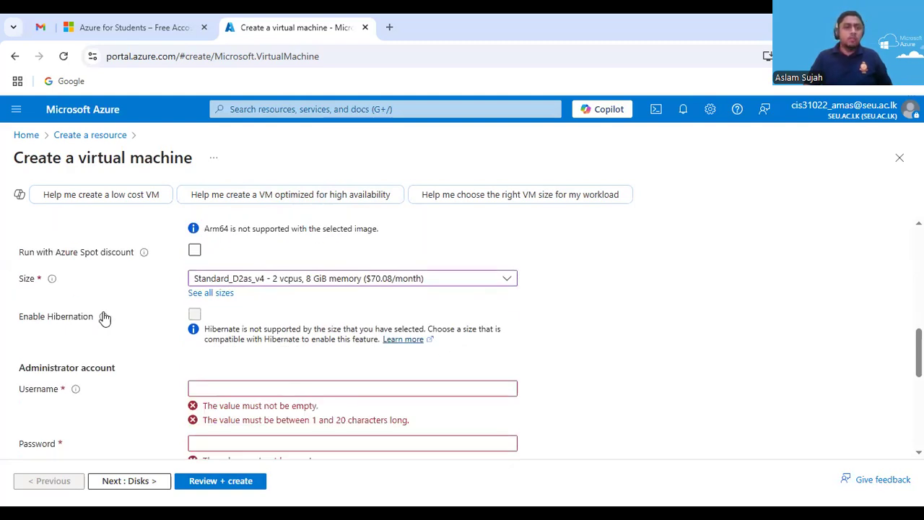
scroll(216, 325, down, 1)
scroll(216, 326, down, 2)
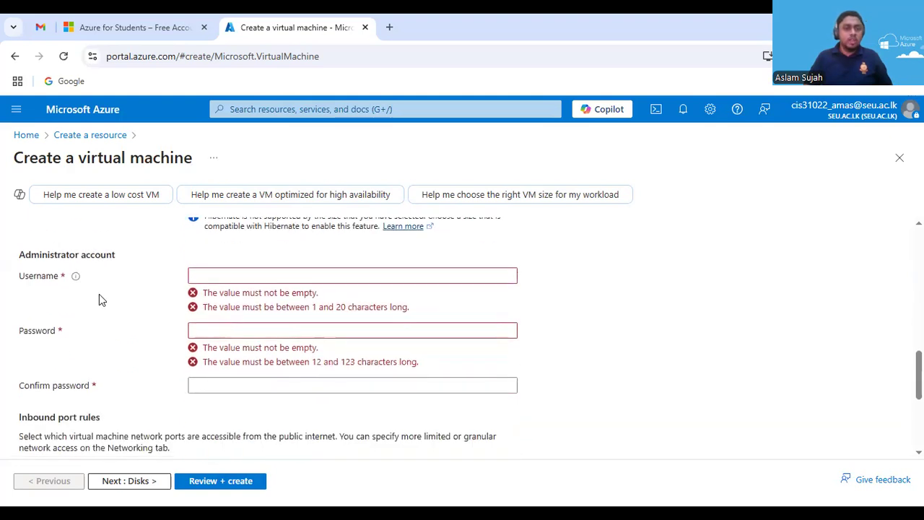
click(228, 275)
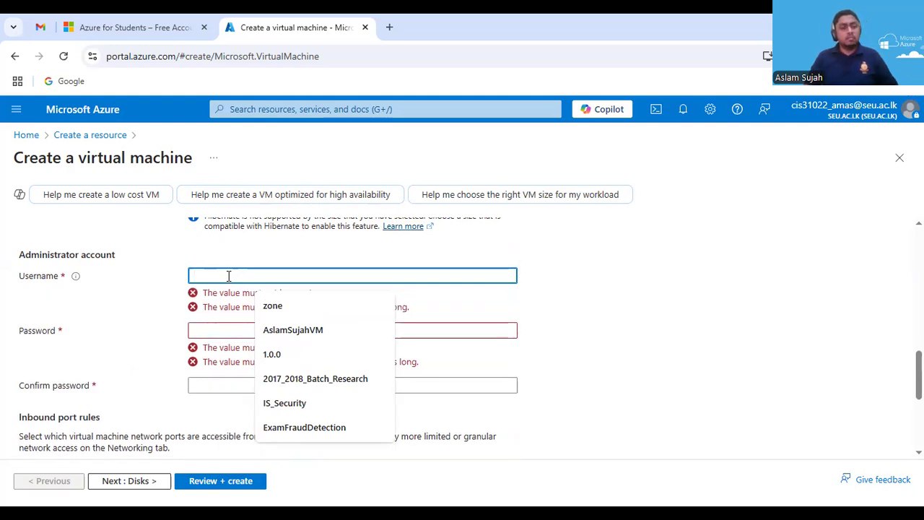
text(Aslam)
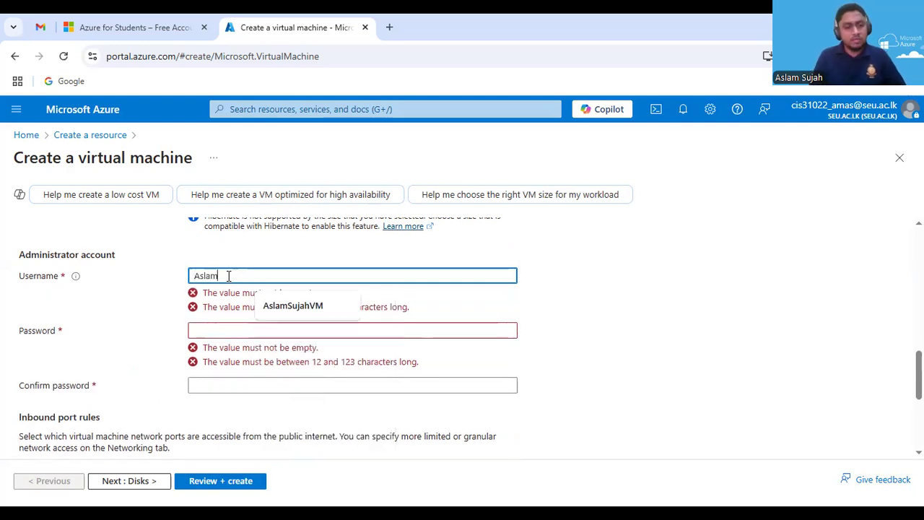
text(Sujah)
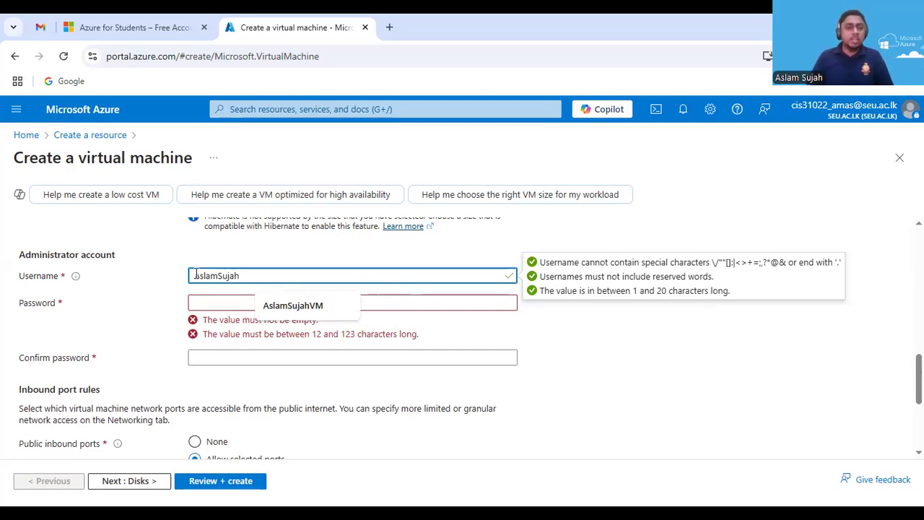
drag(193, 276, 245, 275)
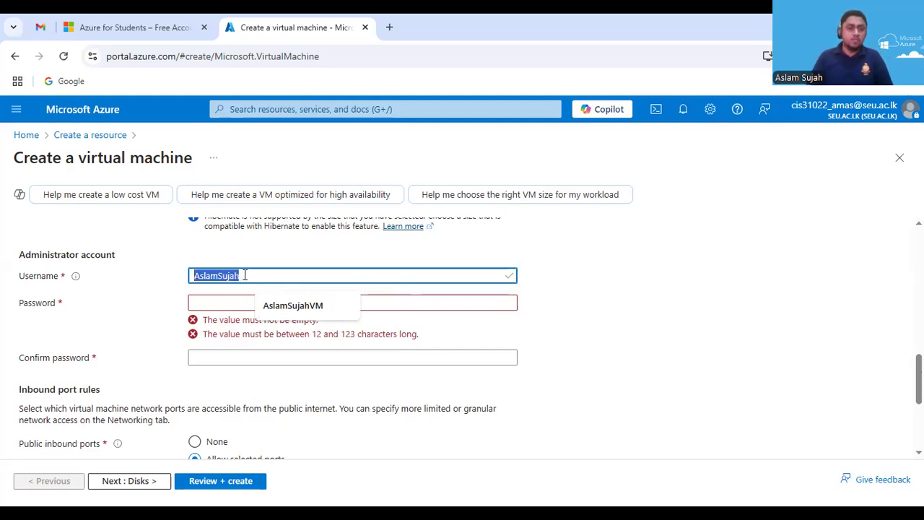
click(244, 275)
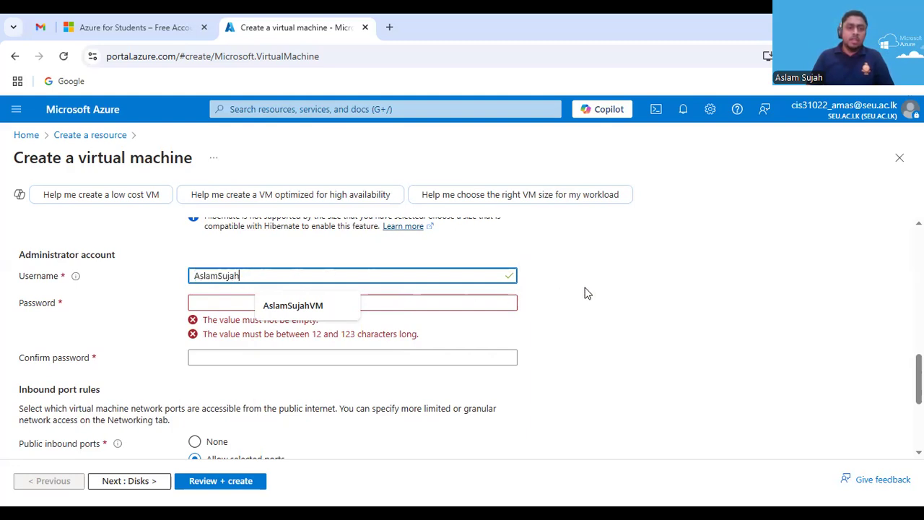
click(621, 282)
Try to enter the administrator account's password and its matching confirmation
click(247, 303)
text(****)
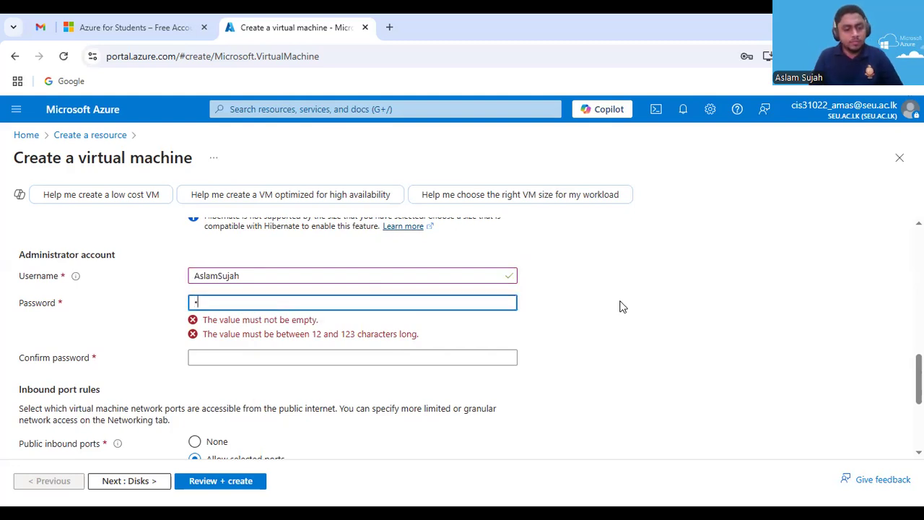
text(*****)
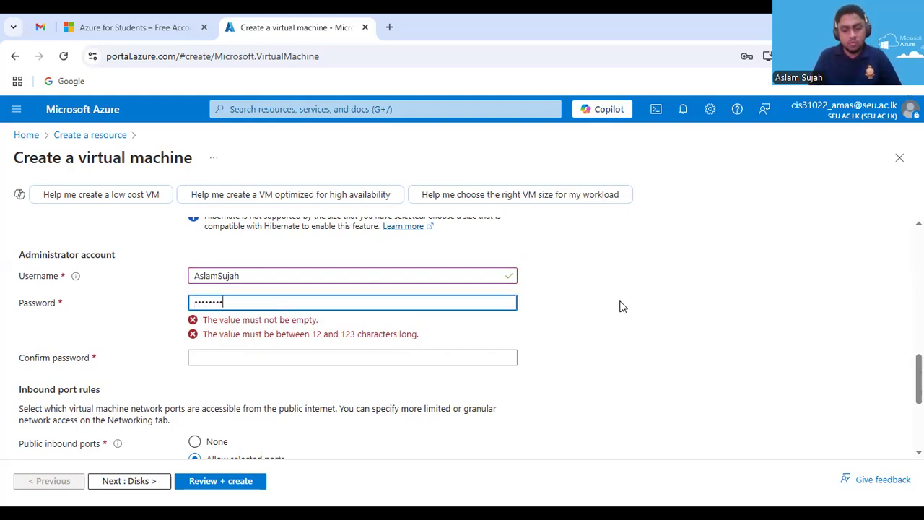
text(**)
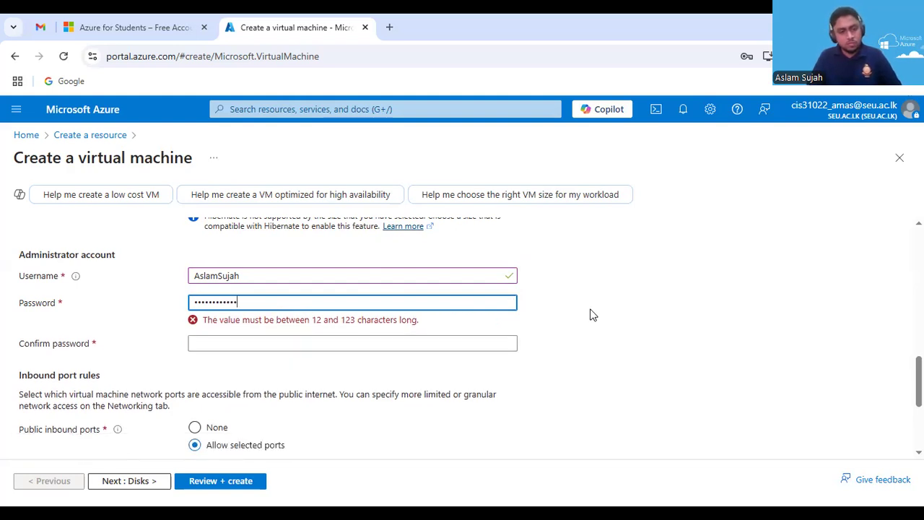
text(*)
click(311, 329)
text(***)
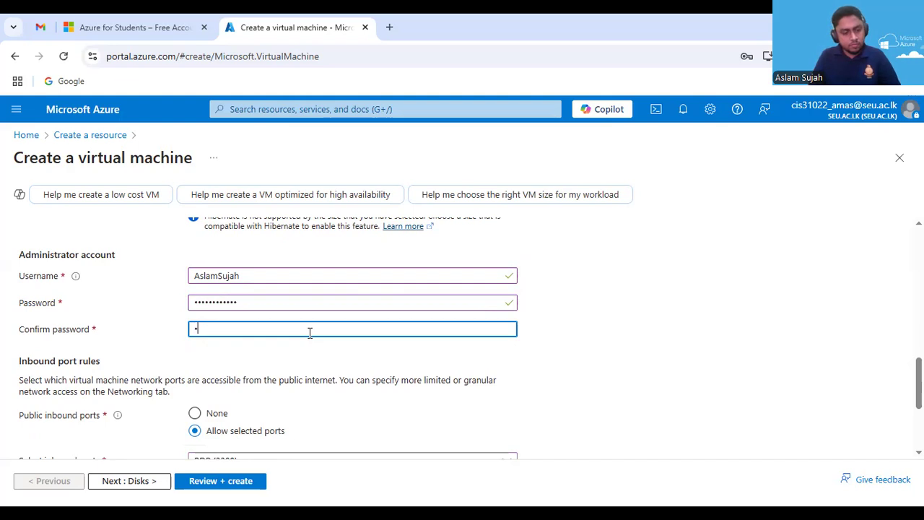
text(*****)
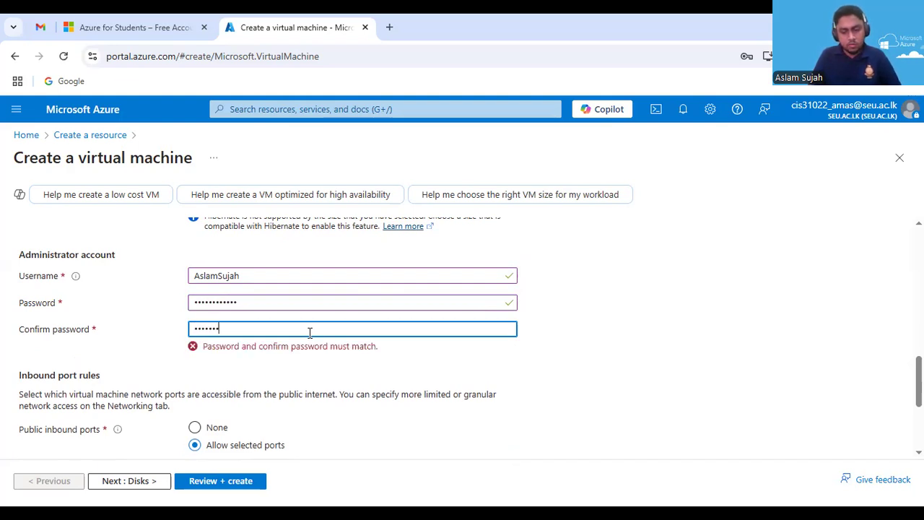
text(***)
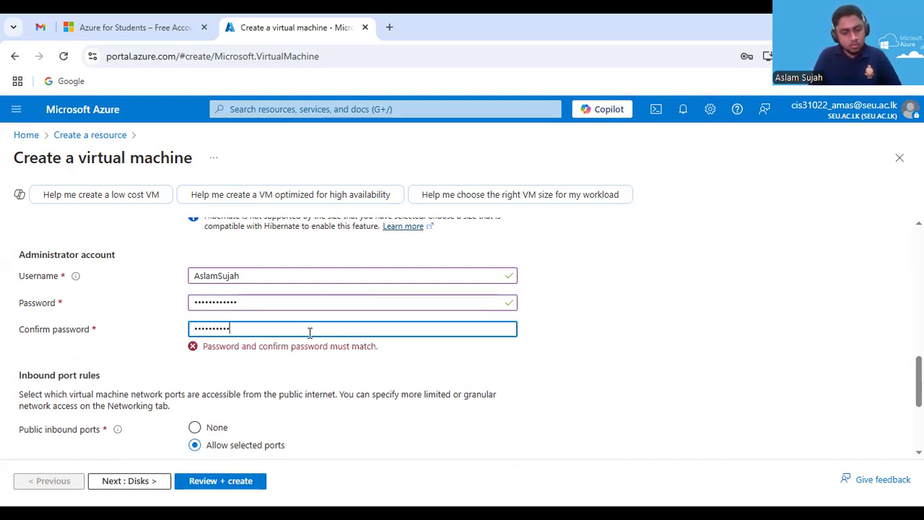
text(*)
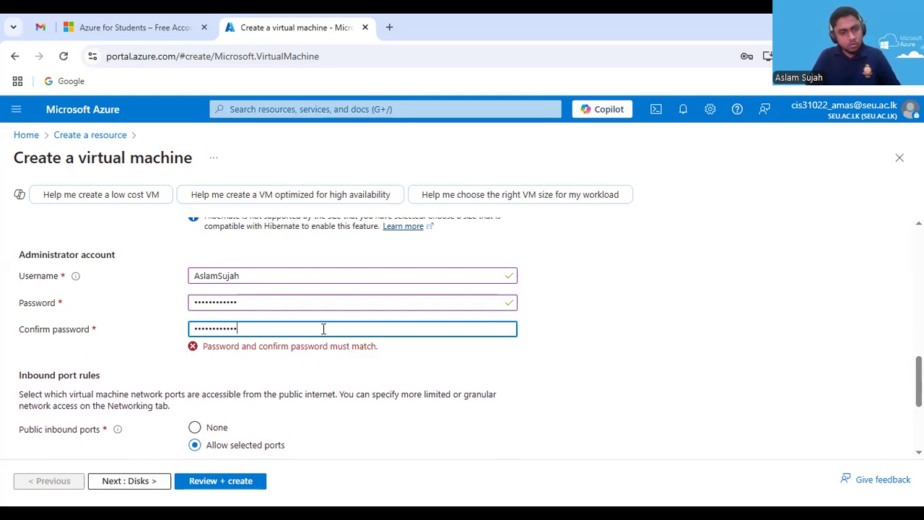
click(598, 333)
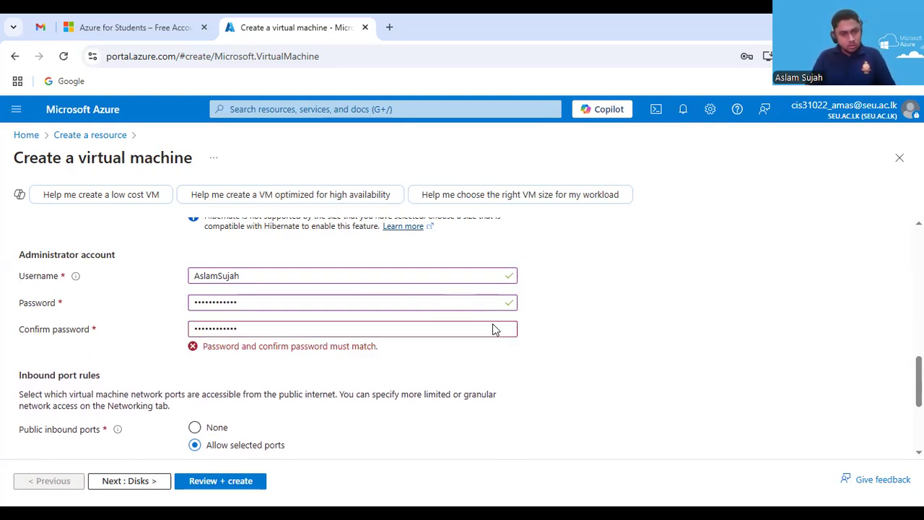
Clear the administrator account's confirmation password and enter it again
double_click(346, 329)
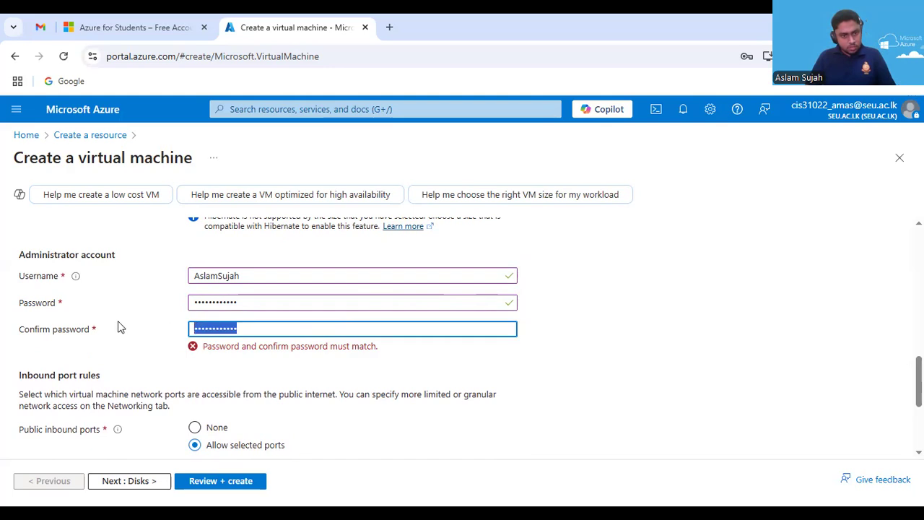
key(BackSpace)
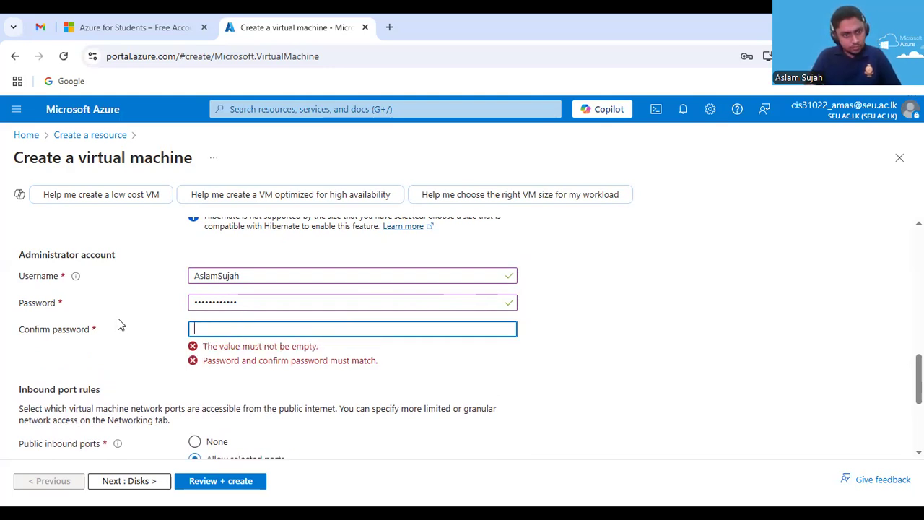
text(•••)
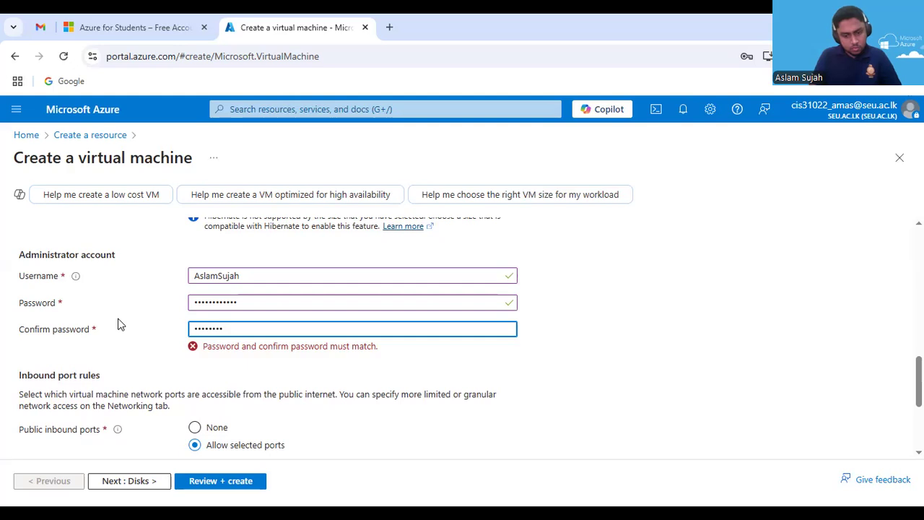
text(•)
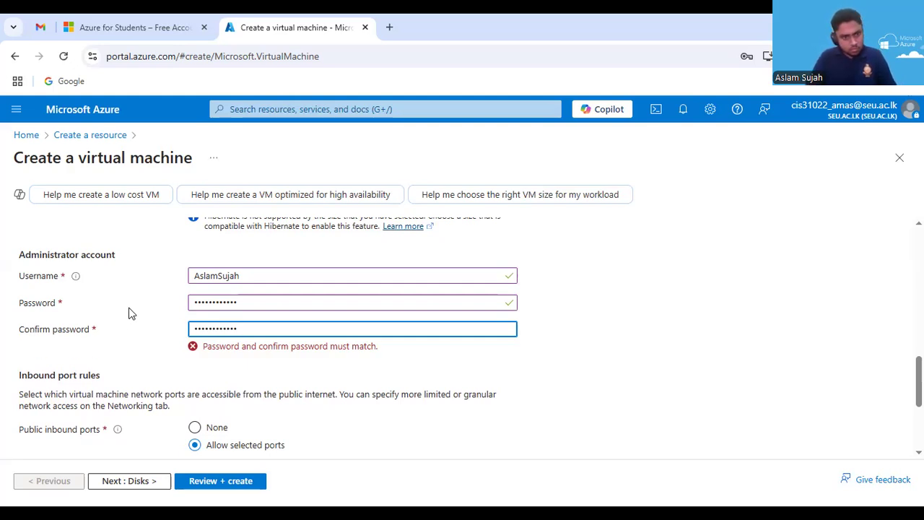
Clear the administrator account's main password and re-enter it to match the confirmation password
double_click(249, 301)
key(BackSpace)
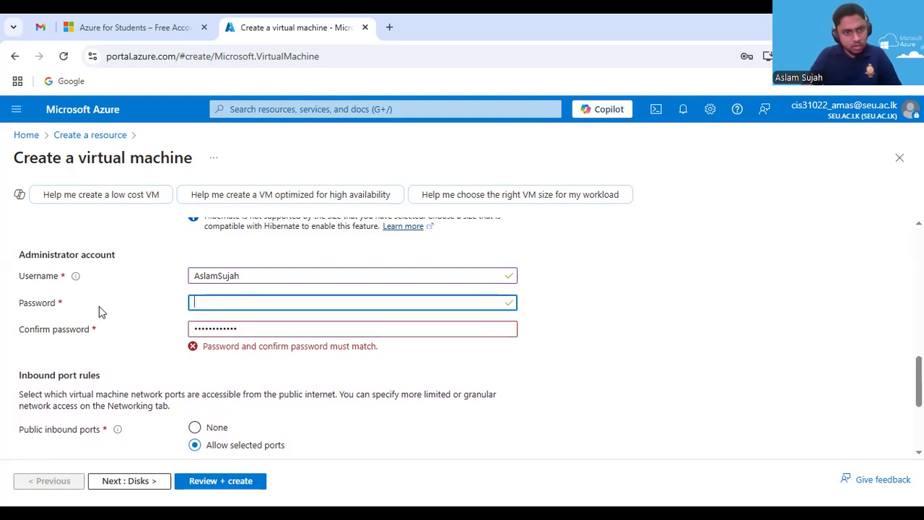
text(••••)
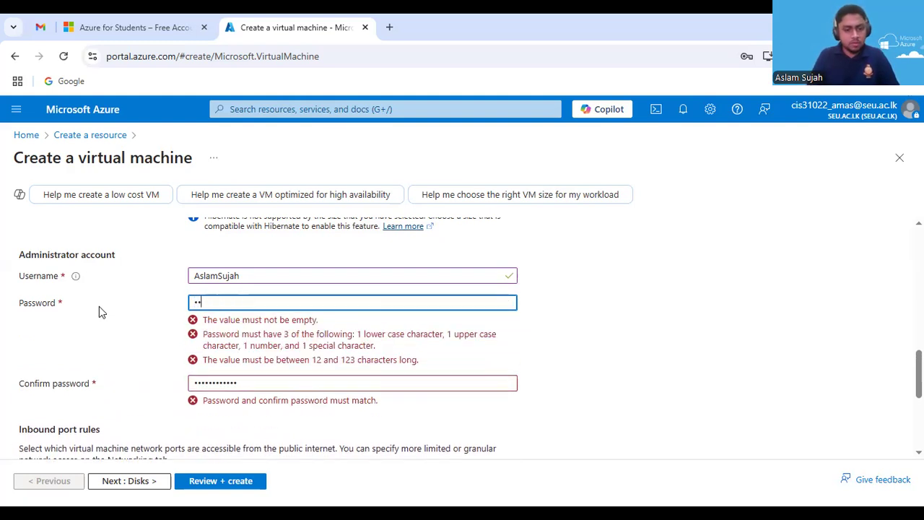
text(•••••)
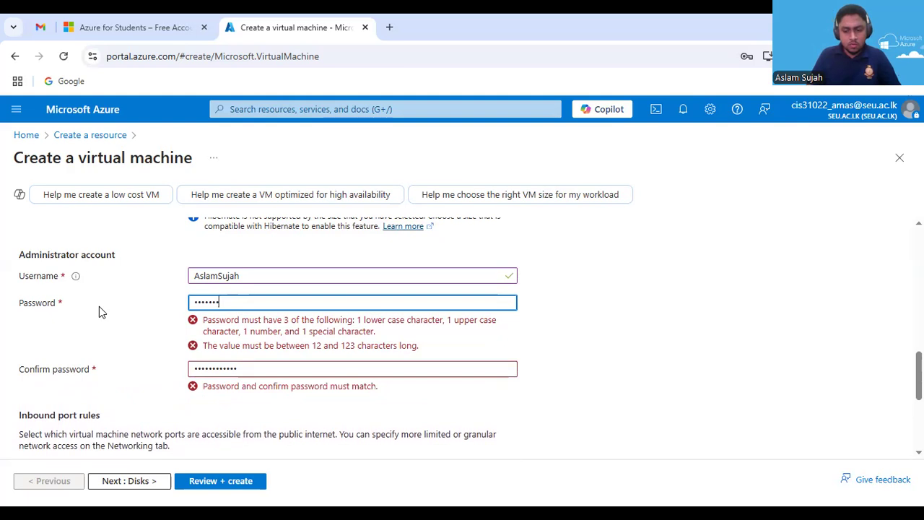
text(•••)
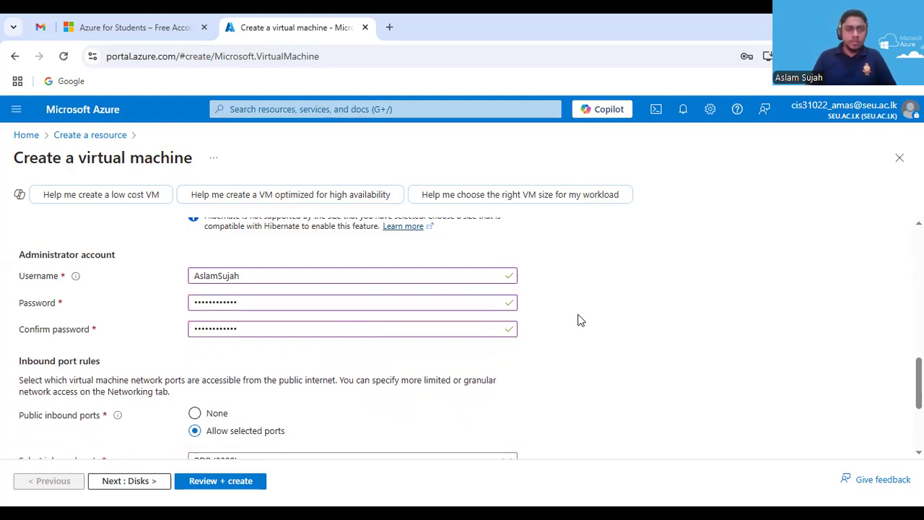
Check the selectable inbound ports under the inbound port rules and keep RDP (3389) as the selection
scroll(586, 329, down, 2)
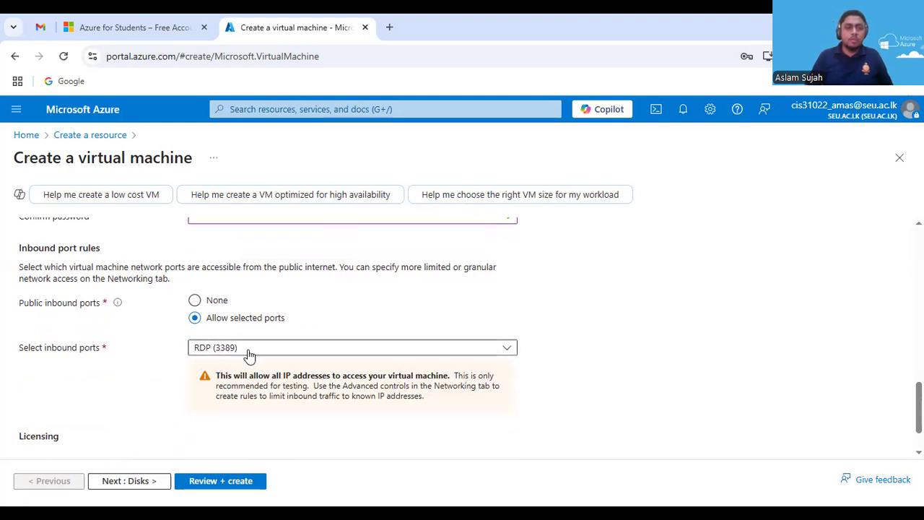
click(356, 351)
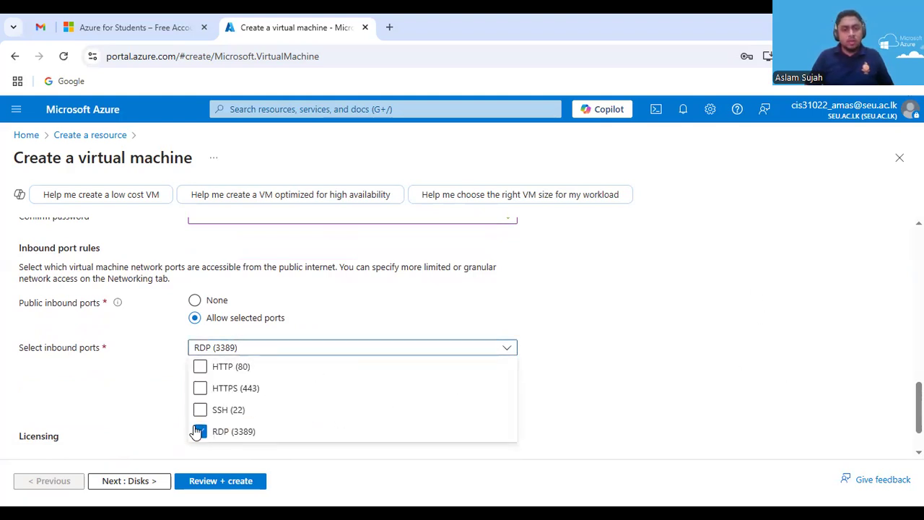
click(755, 336)
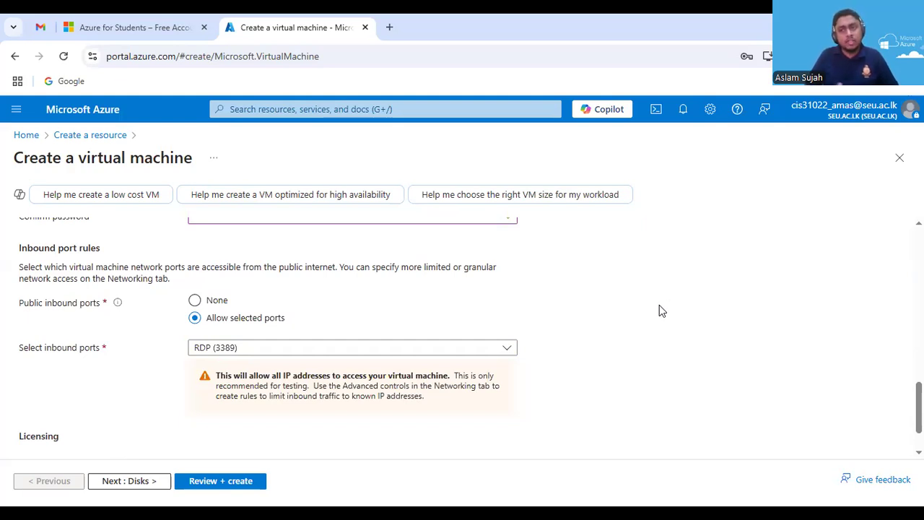
Confirm the eligible Windows 10/11 license with multi-tenant hosting rights and proceed to the disk settings
scroll(570, 311, down, 1)
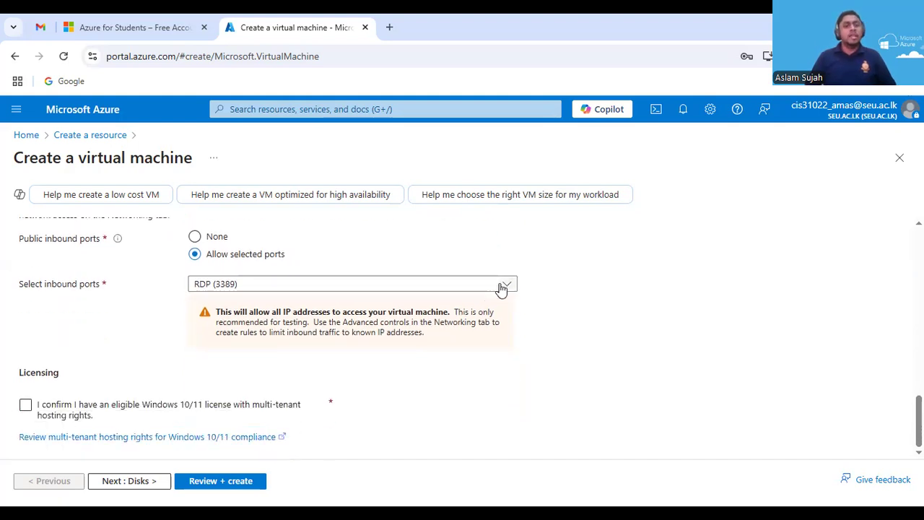
click(502, 288)
click(670, 316)
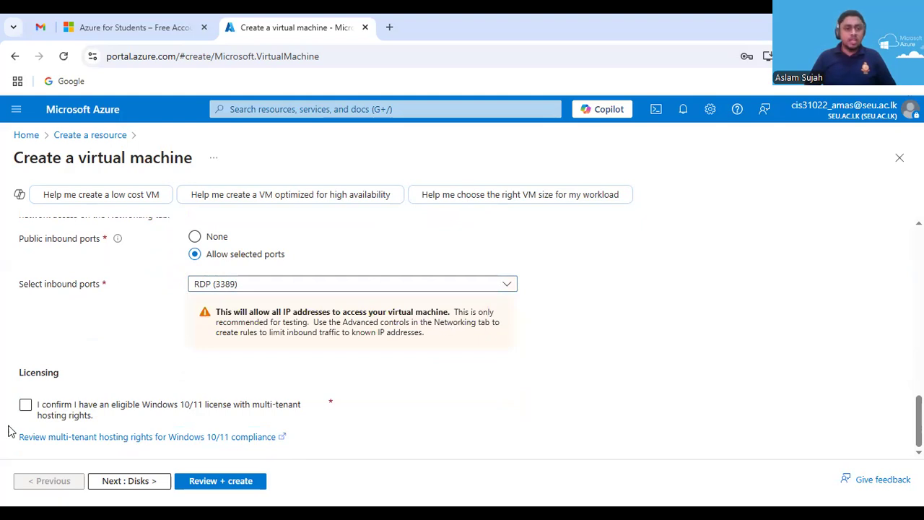
click(25, 405)
scroll(130, 350, up, 10)
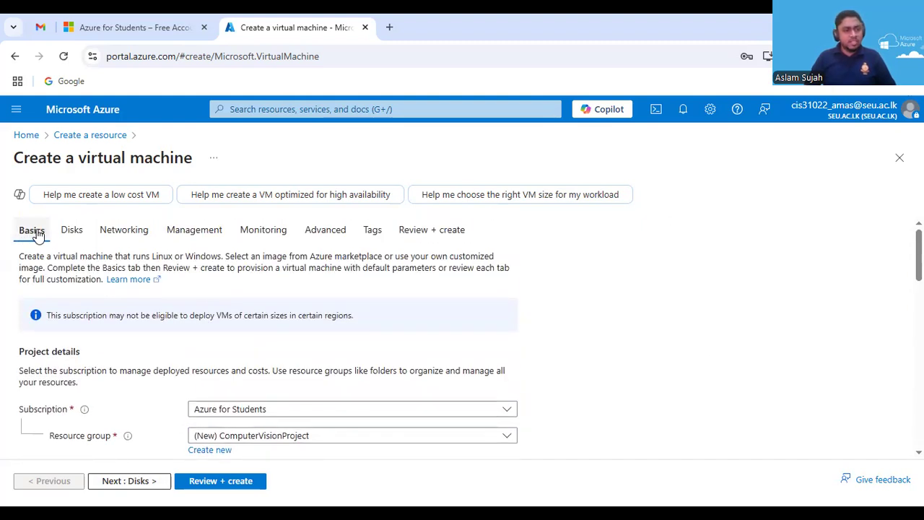
scroll(37, 237, down, 10)
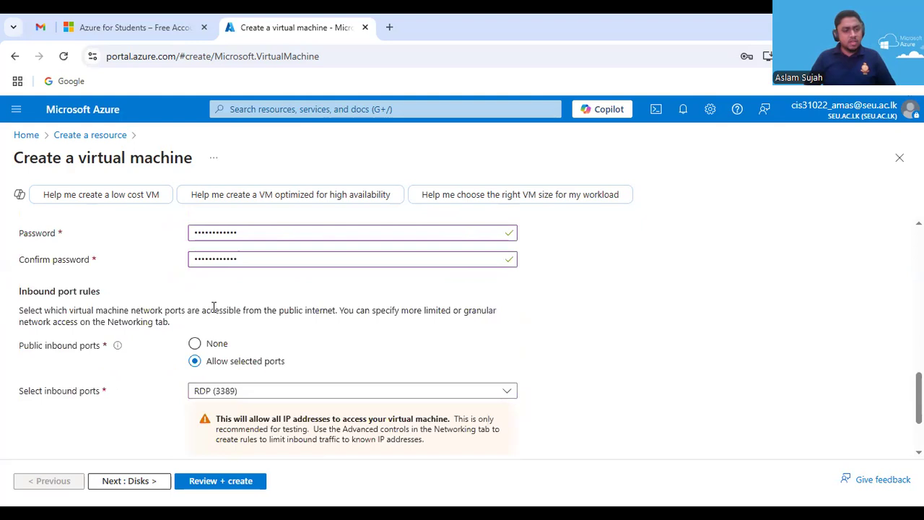
click(119, 488)
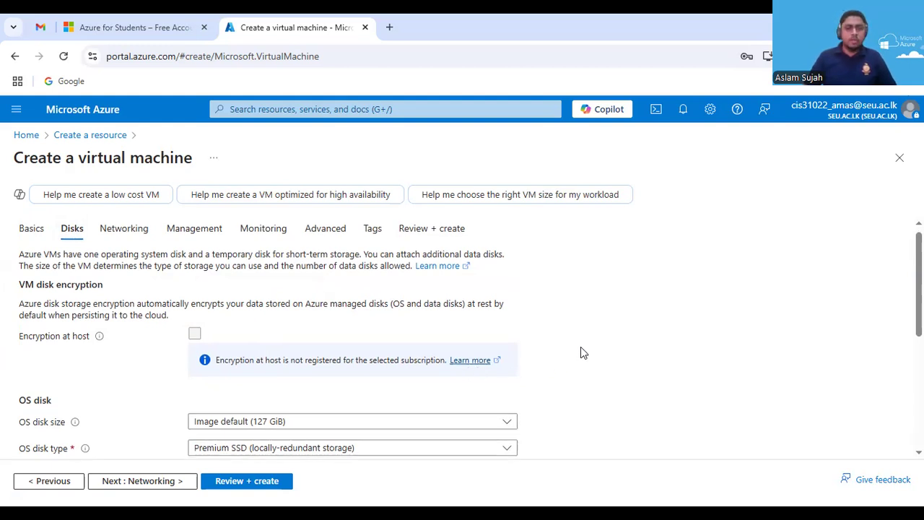
Check the available OS disk sizes and keep Image default (127 GiB) as the selection
scroll(578, 350, down, 2)
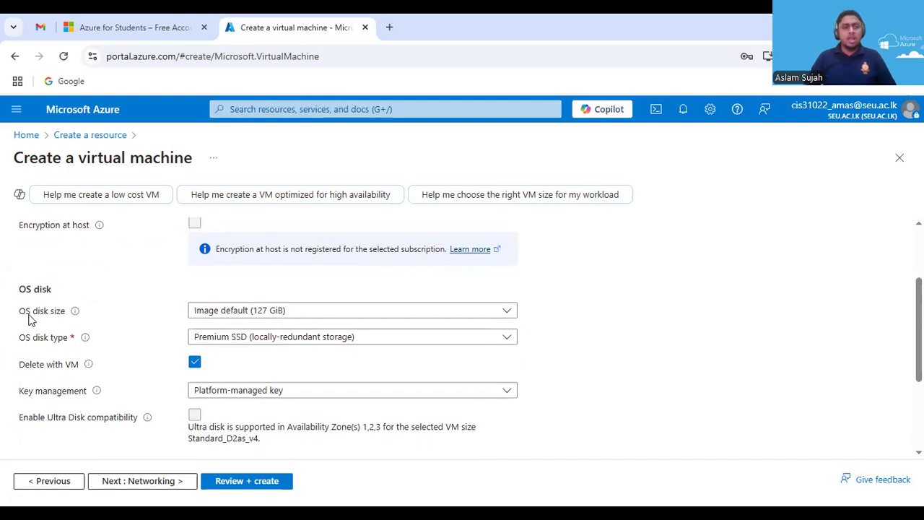
drag(19, 313, 72, 316)
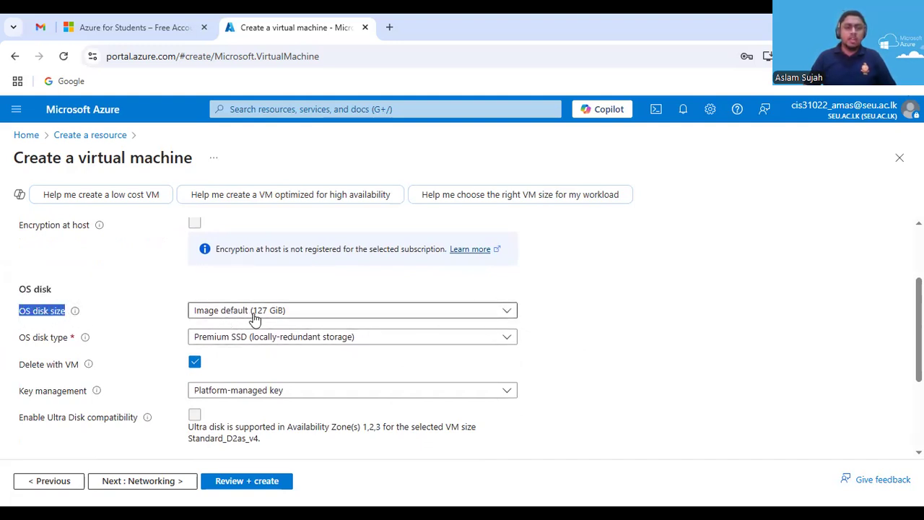
click(456, 315)
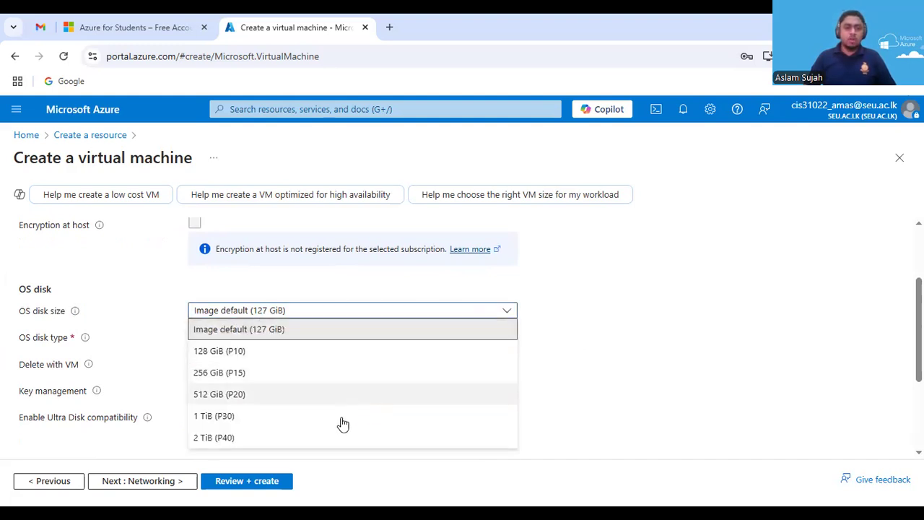
scroll(289, 417, down, 2)
scroll(308, 345, up, 3)
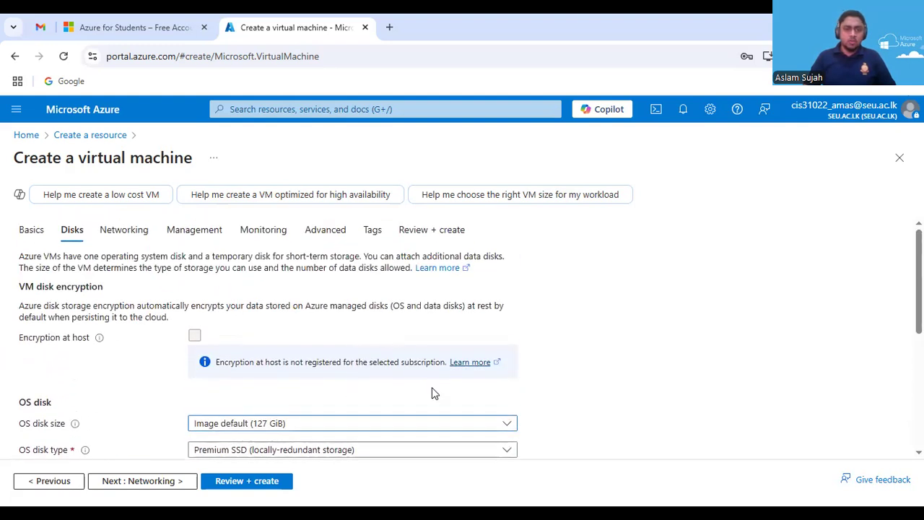
click(495, 424)
scroll(413, 309, down, 2)
scroll(413, 309, up, 2)
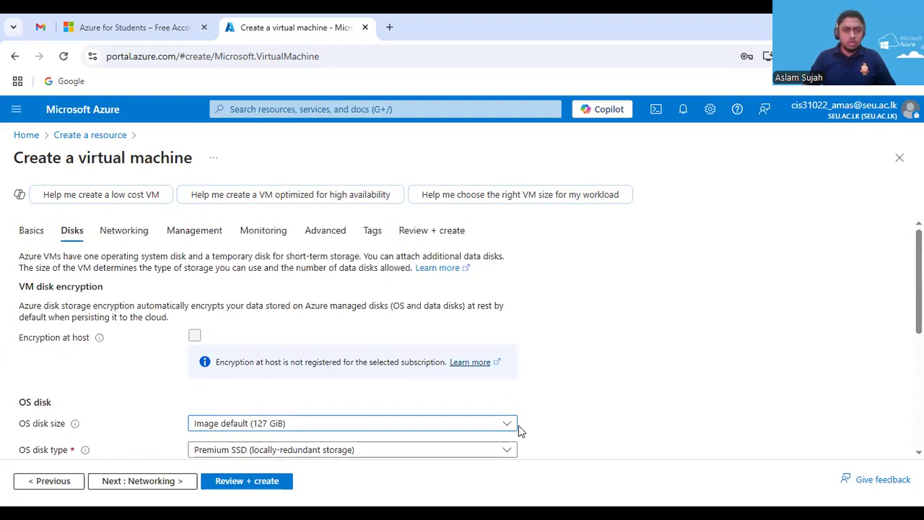
click(476, 450)
click(662, 373)
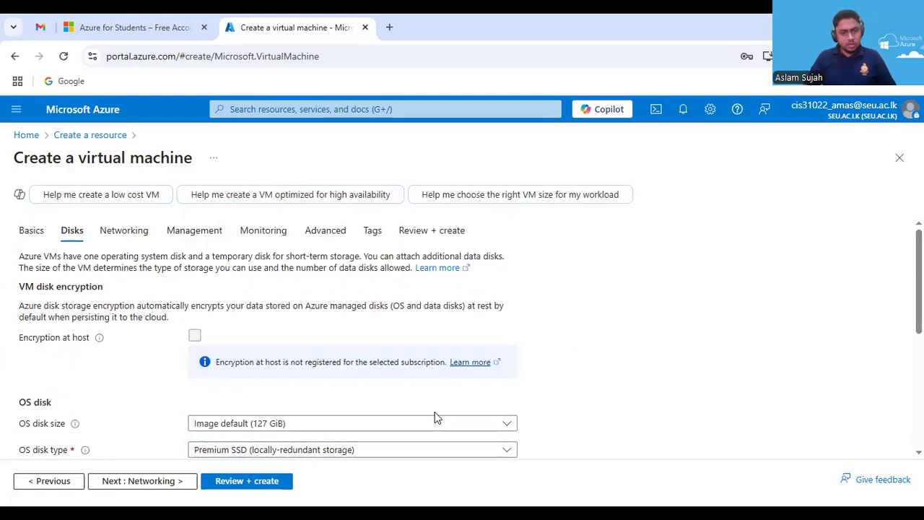
click(439, 427)
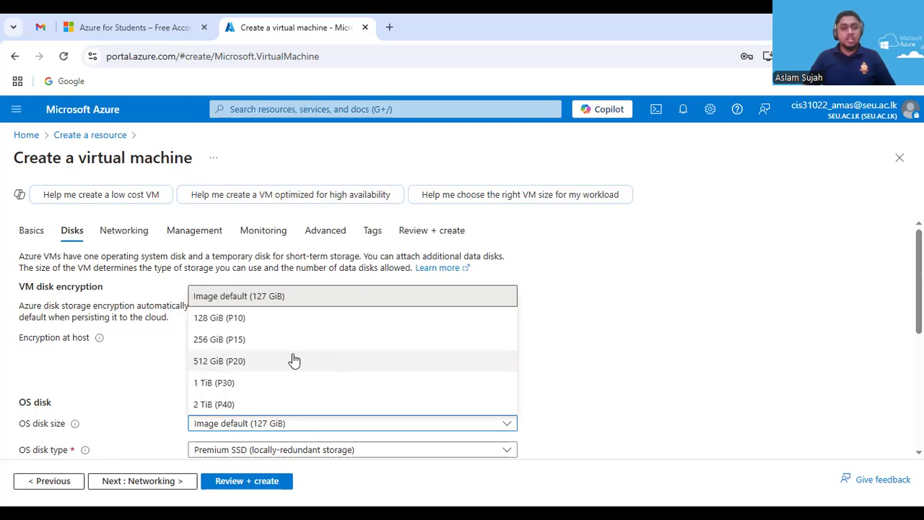
click(302, 297)
Set the OS disk type to Standard SSD with locally-redundant storage
scroll(615, 349, down, 2)
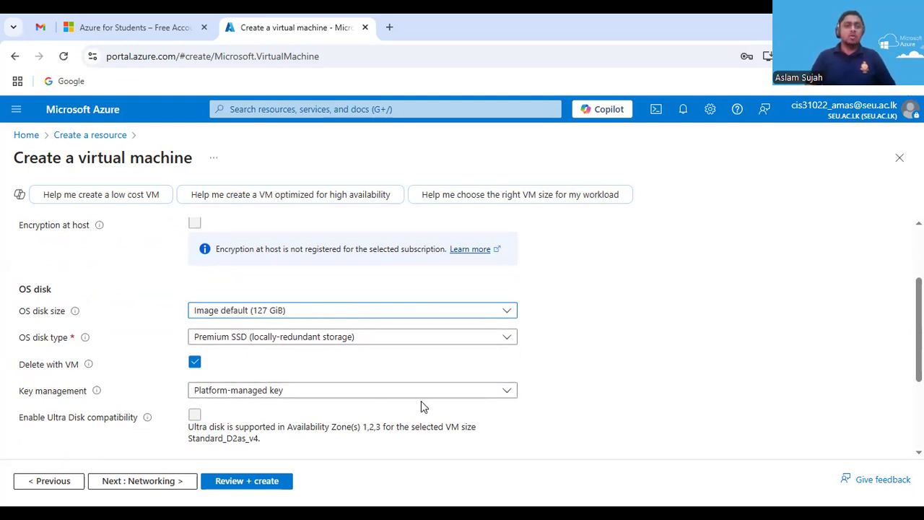
click(504, 339)
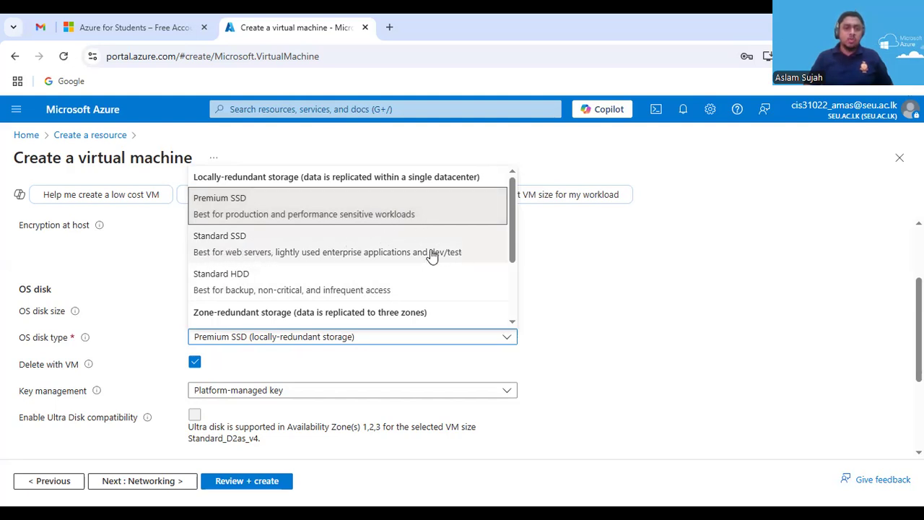
click(301, 261)
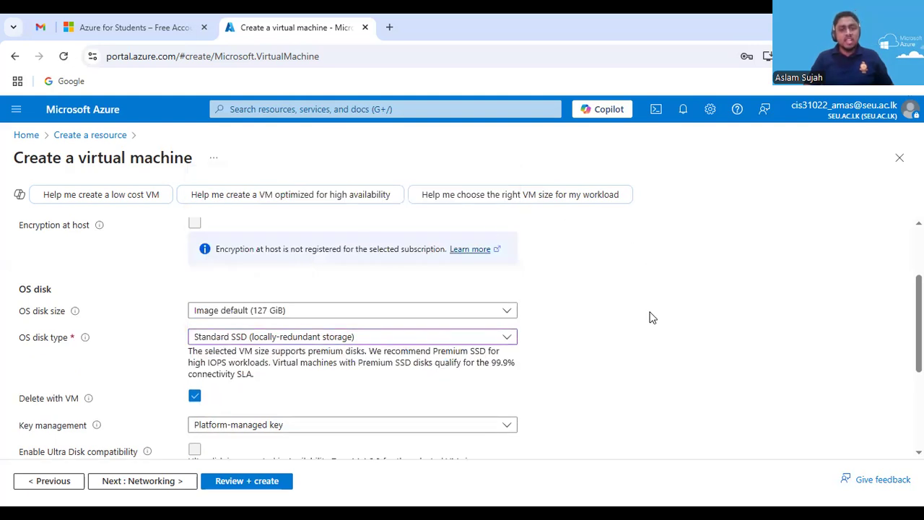
Attach the existing disk researchdatadisk as a data disk and remove it again
scroll(647, 324, down, 2)
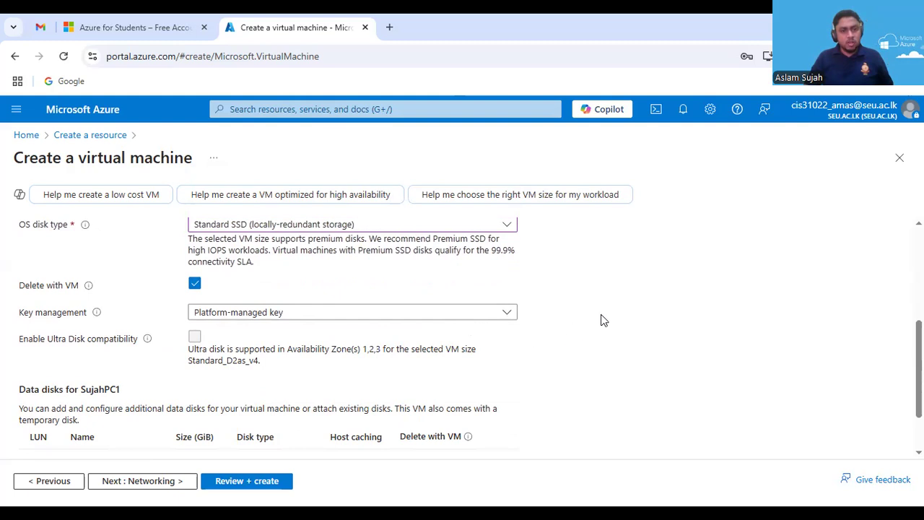
scroll(591, 322, down, 1)
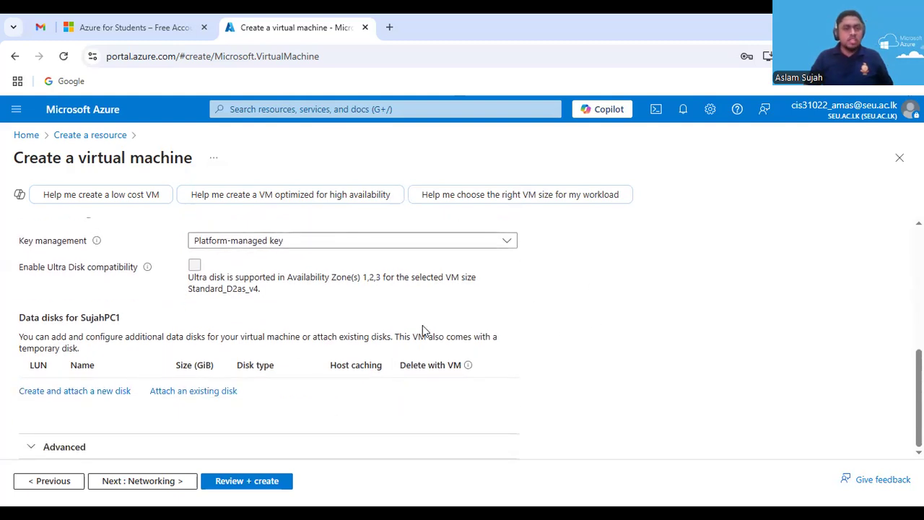
scroll(402, 351, up, 3)
scroll(410, 345, down, 3)
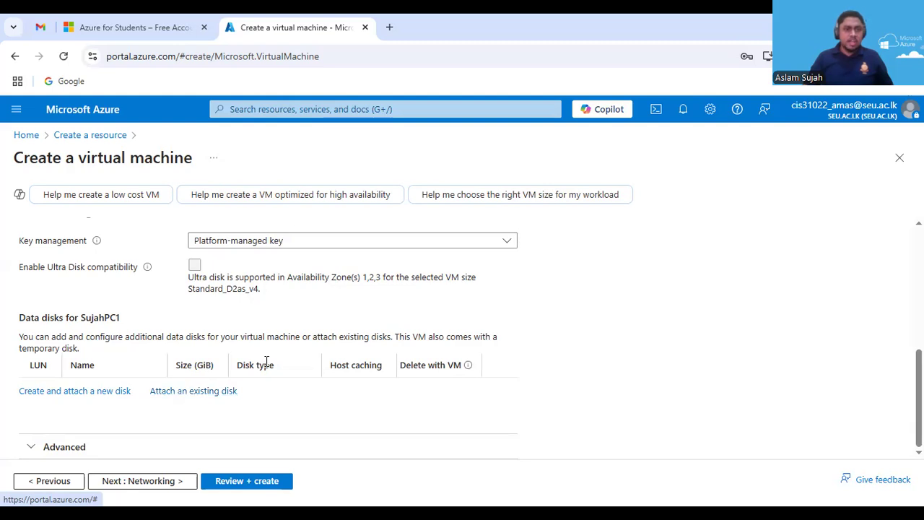
click(186, 390)
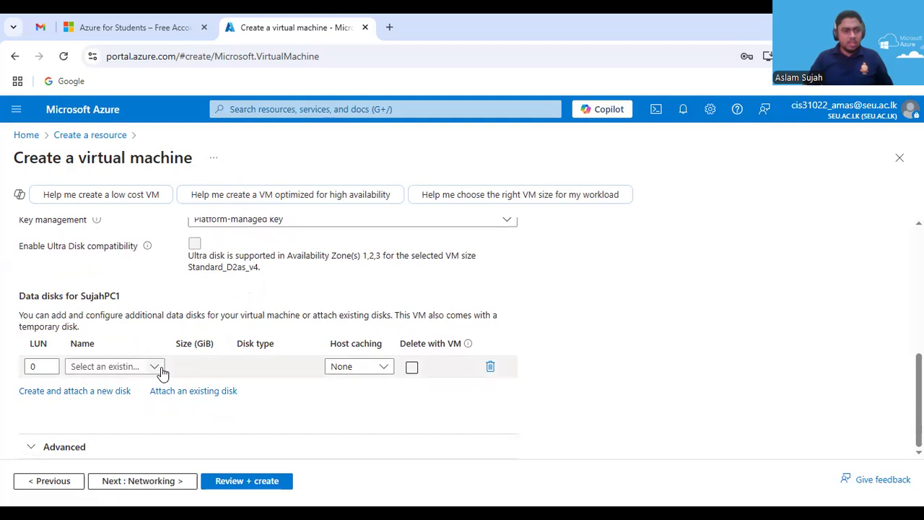
click(158, 367)
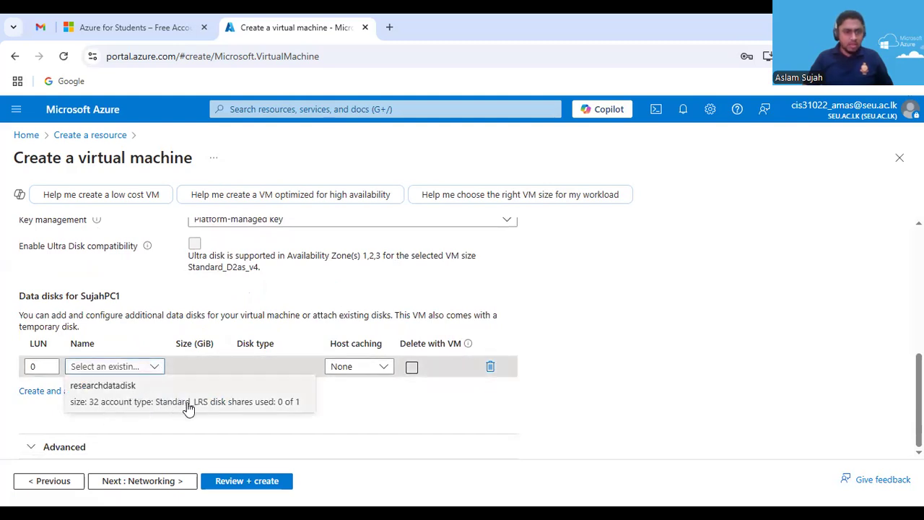
click(130, 386)
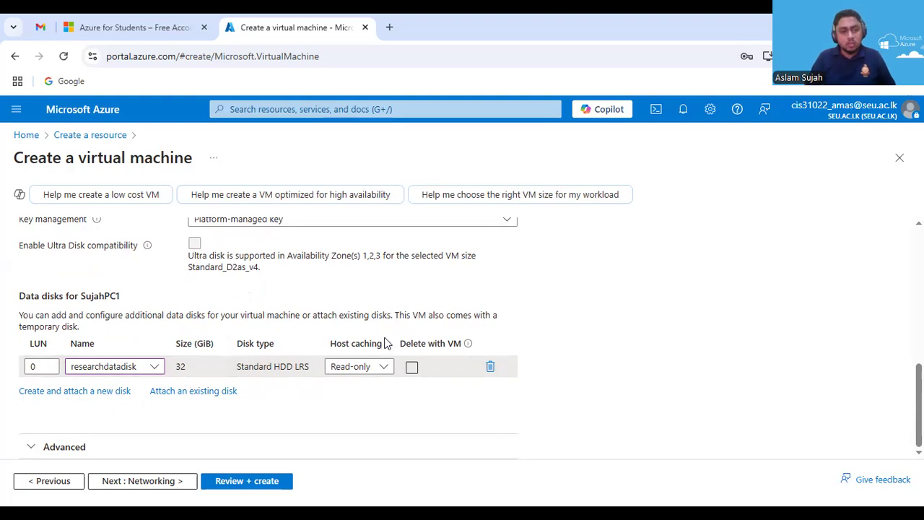
click(490, 369)
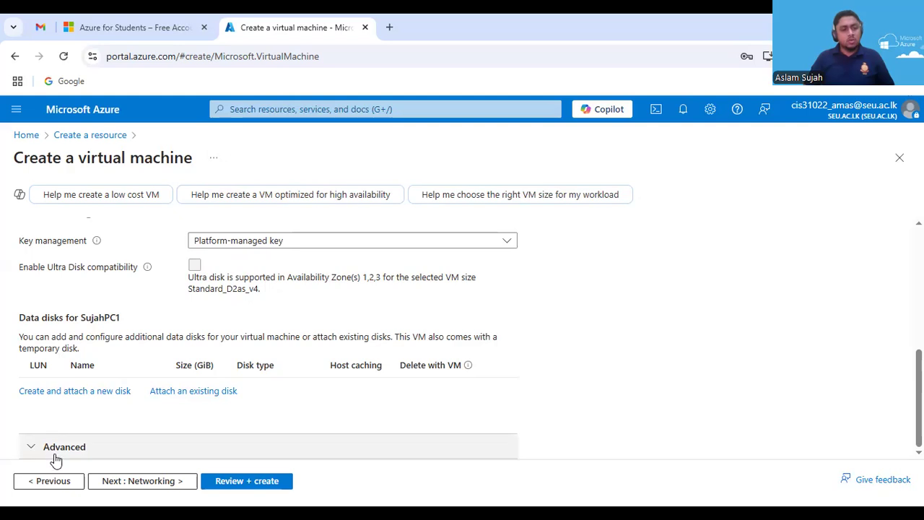
Review the advanced managed disk and ephemeral OS disk options and proceed to the networking settings
click(31, 445)
scroll(352, 326, down, 2)
scroll(356, 328, down, 1)
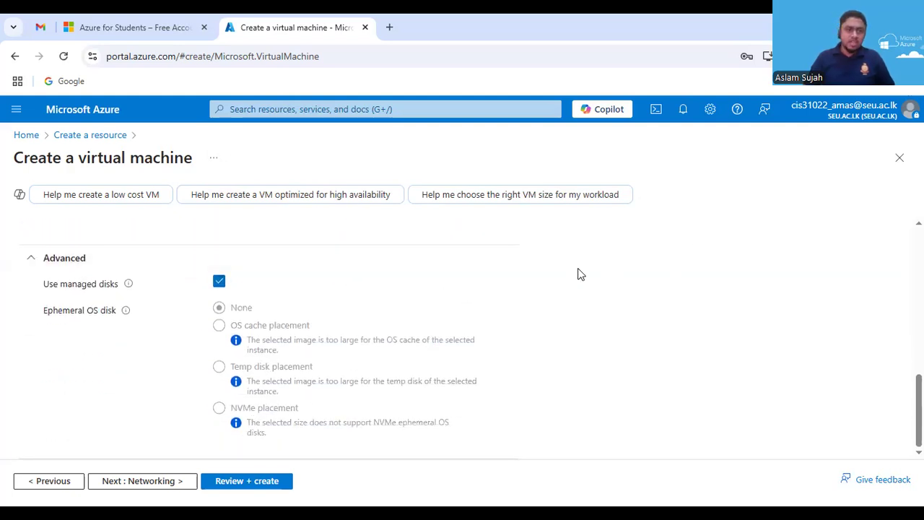
scroll(638, 269, up, 2)
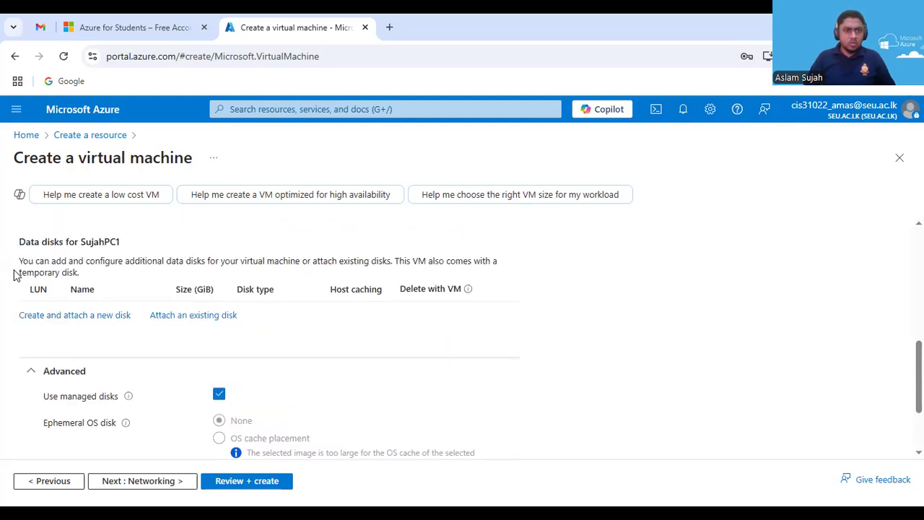
click(31, 370)
scroll(153, 328, up, 5)
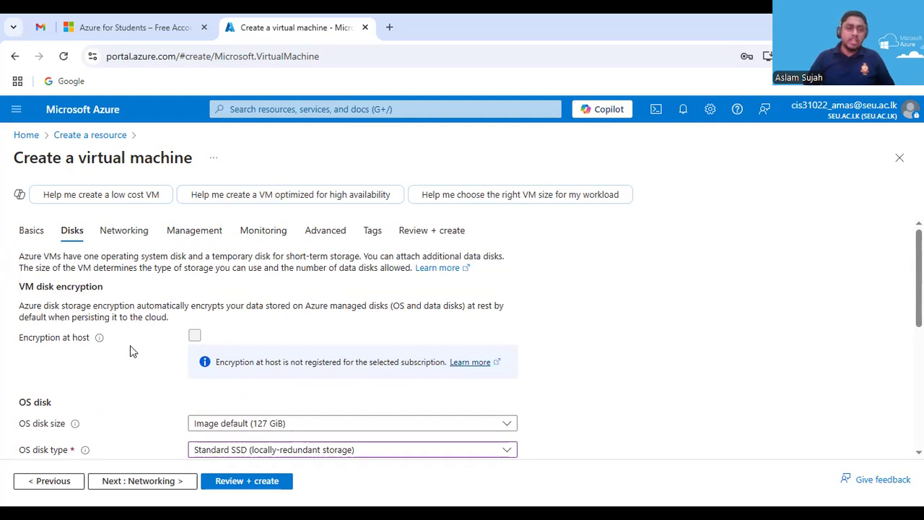
click(133, 482)
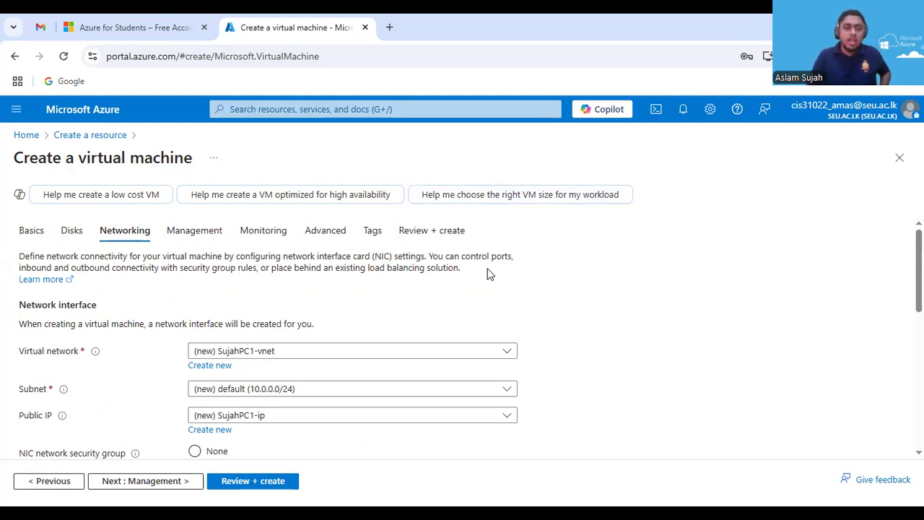
Check the selectable virtual networks for the network interface and keep the new virtual network selected
click(508, 352)
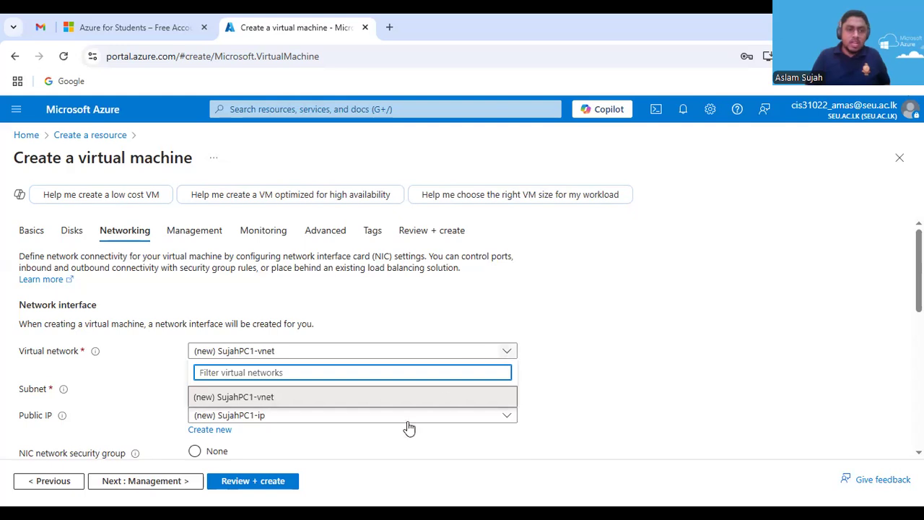
click(760, 325)
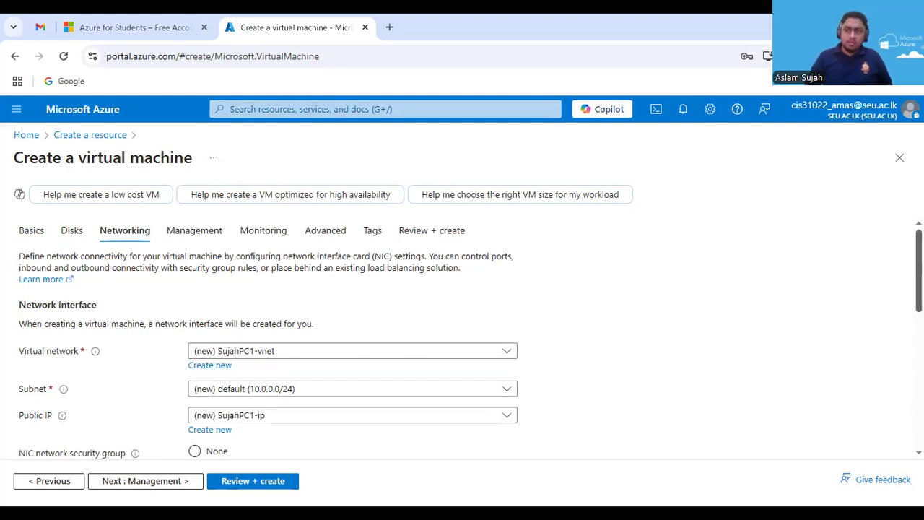
scroll(516, 308, down, 1)
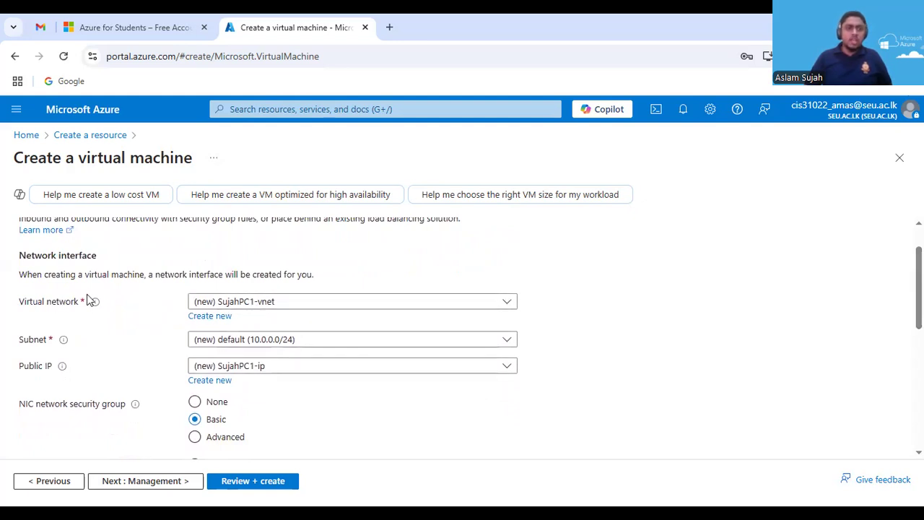
mouse_move(102, 306)
mouse_move(72, 352)
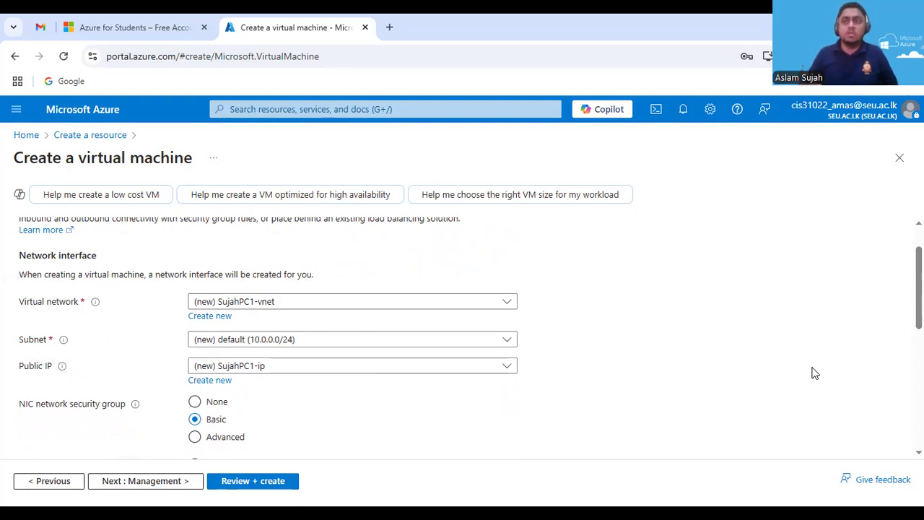
click(507, 302)
click(557, 309)
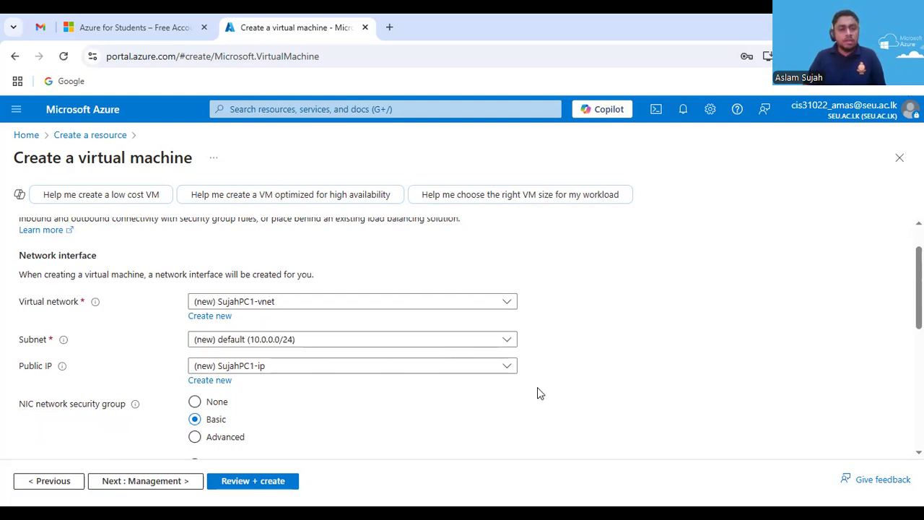
Set the public IP and NIC to be deleted when the virtual machine is deleted
scroll(537, 393, down, 2)
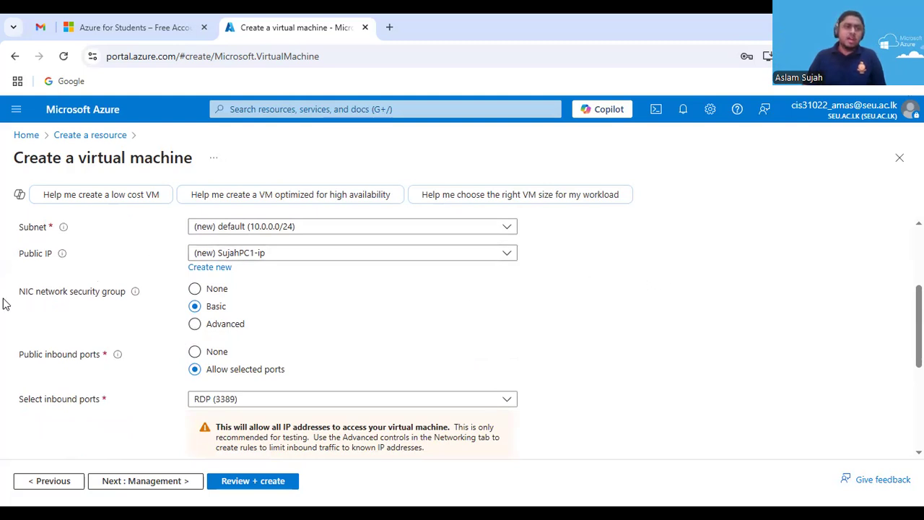
click(217, 325)
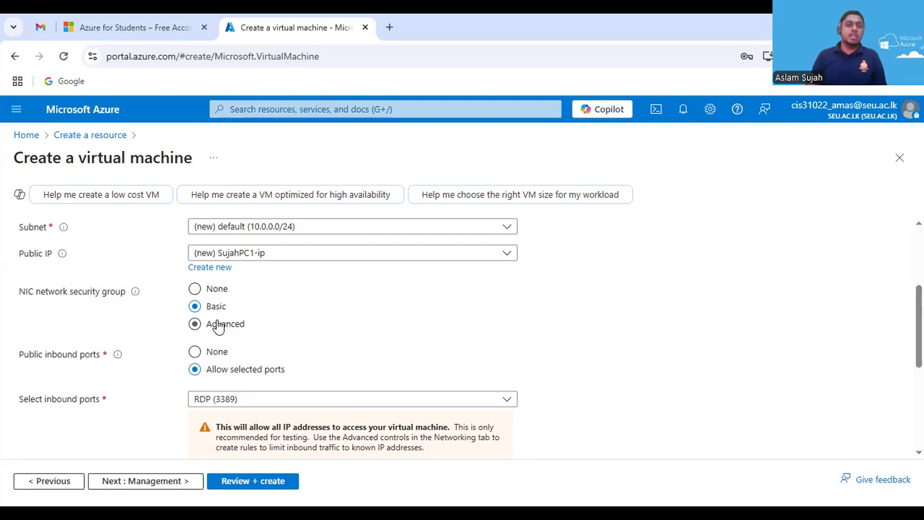
scroll(272, 325, down, 2)
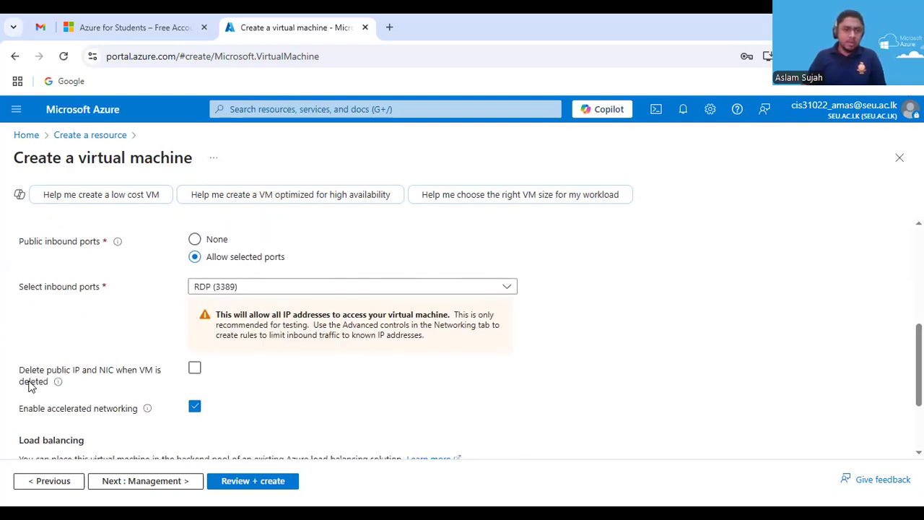
drag(20, 372, 236, 397)
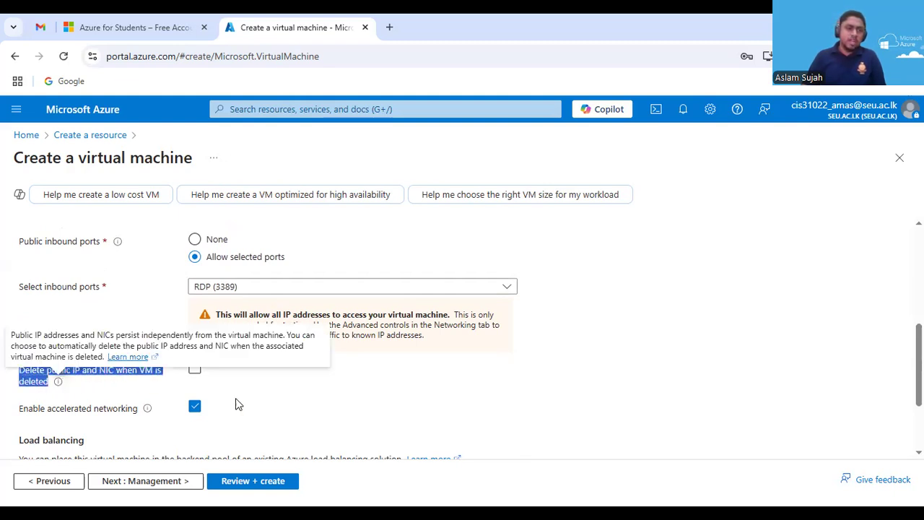
click(300, 380)
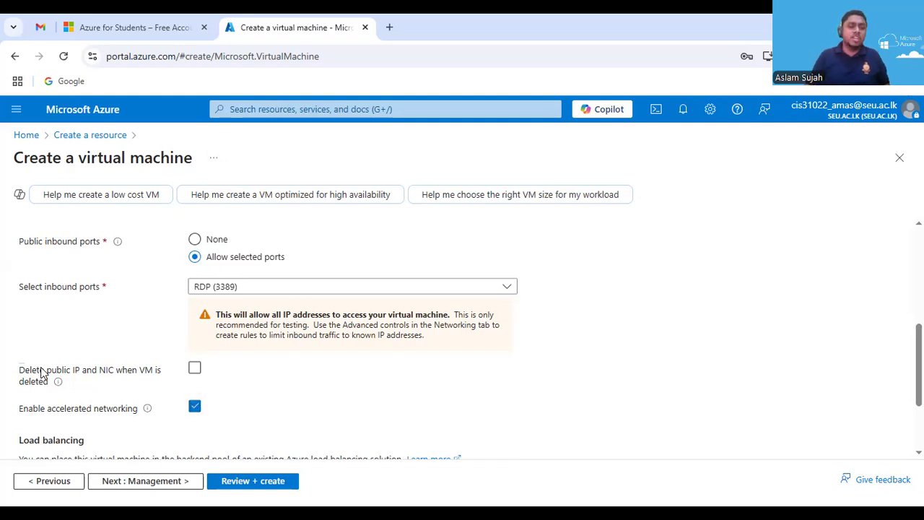
click(198, 371)
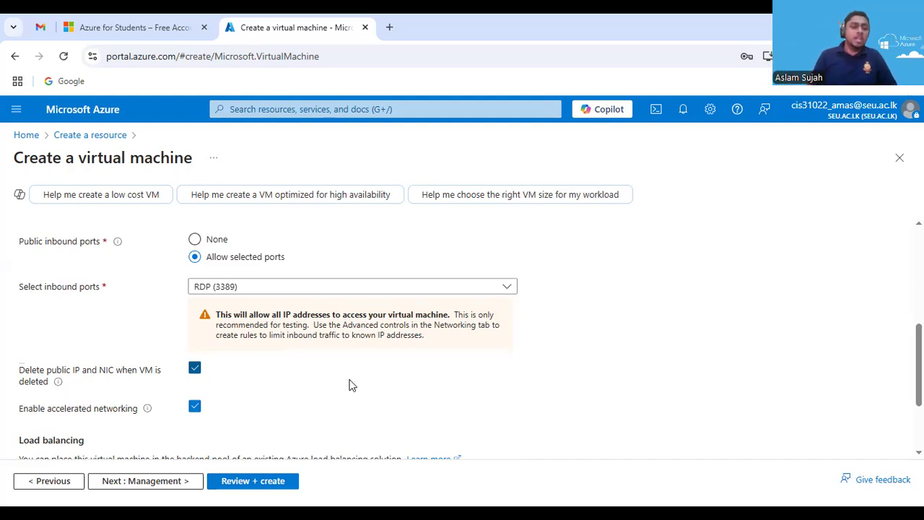
Review the load balancing options, keep None selected, and proceed to the management settings
scroll(289, 354, down, 3)
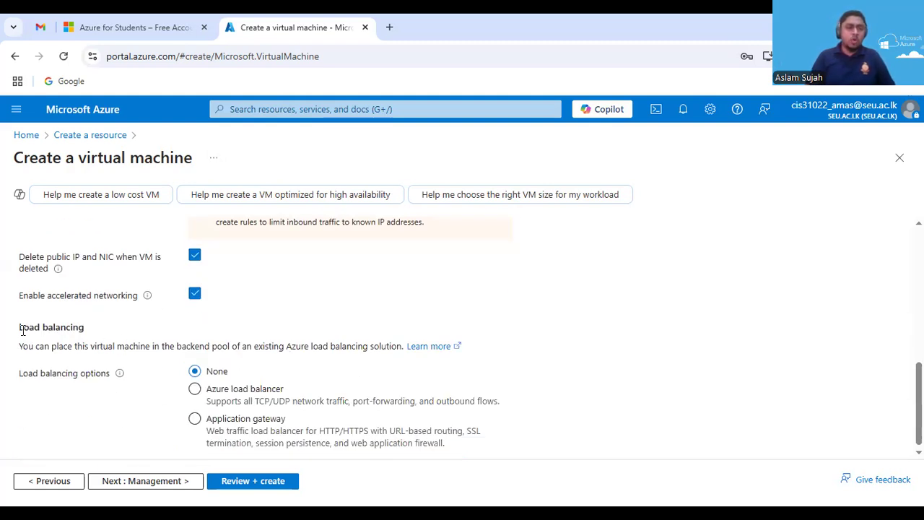
drag(21, 327, 84, 326)
scroll(412, 308, down, 1)
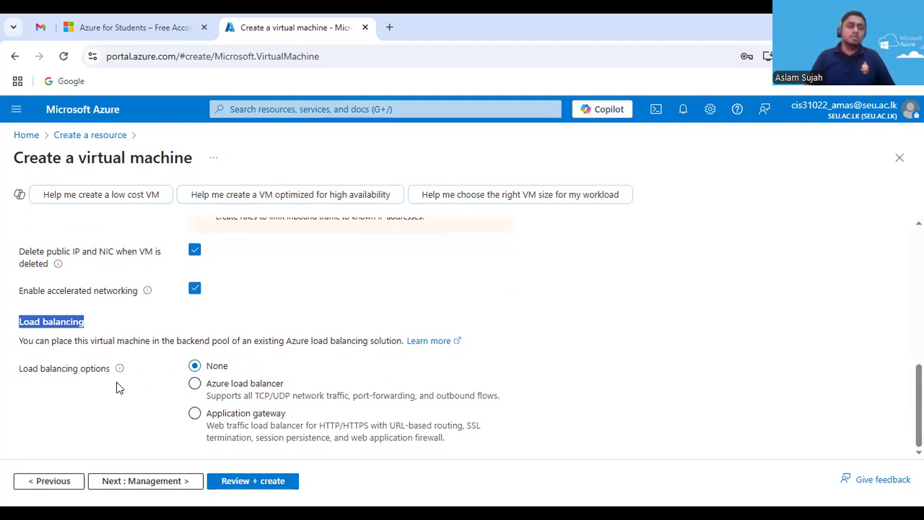
click(134, 481)
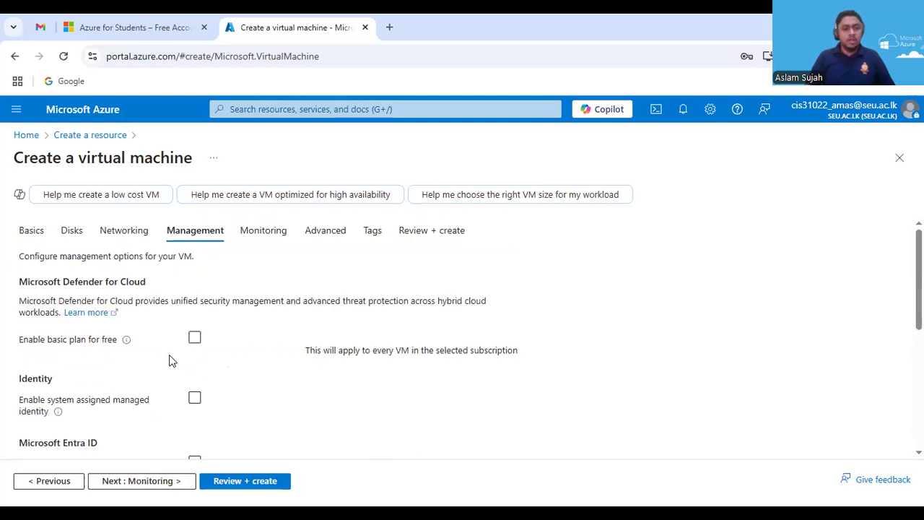
Enable auto-shutdown to inspect its shutdown time, time zone and notification settings, and disable it again
scroll(383, 344, down, 2)
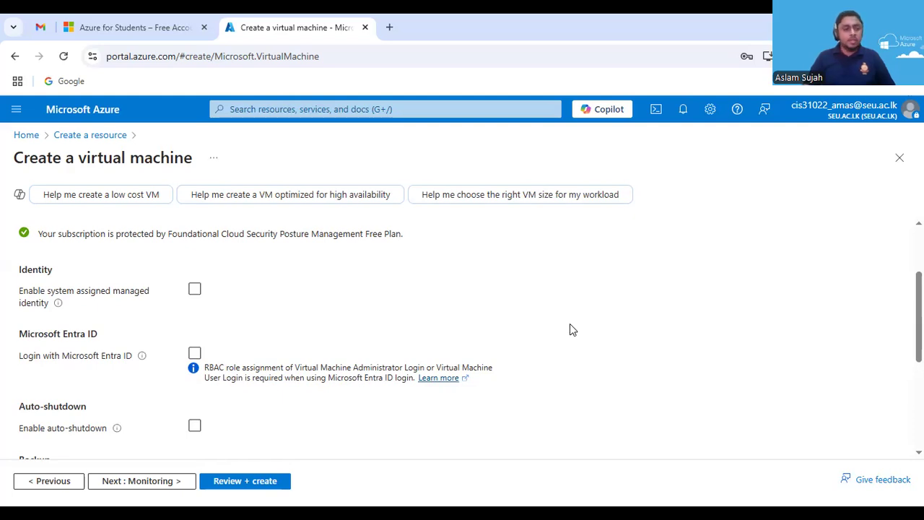
scroll(570, 327, down, 2)
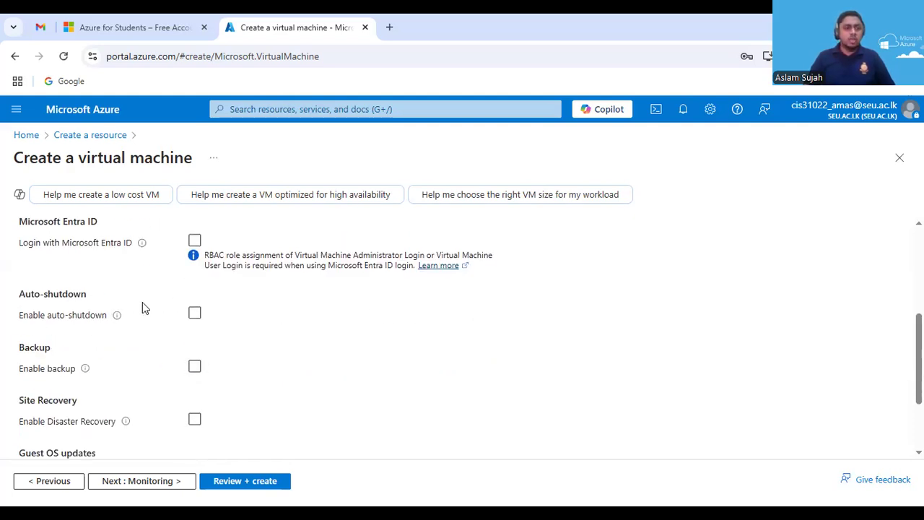
drag(21, 299, 89, 299)
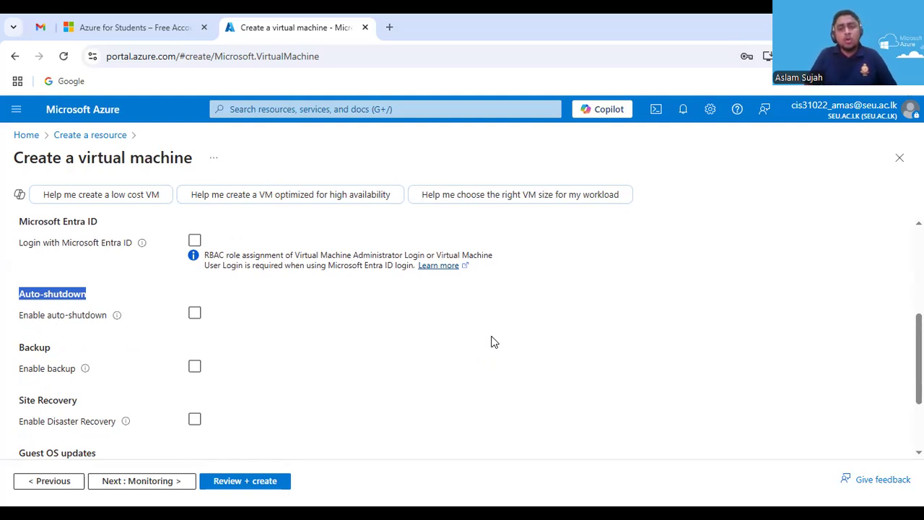
click(195, 314)
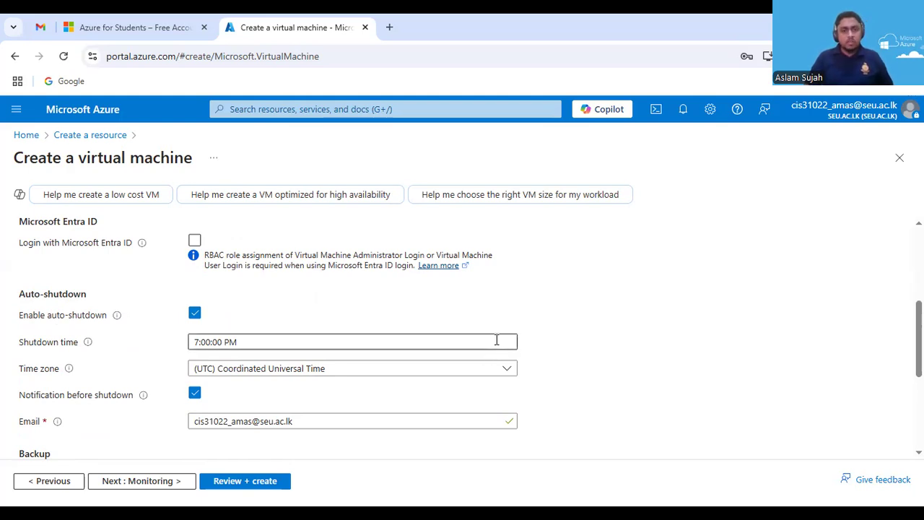
drag(241, 341, 200, 350)
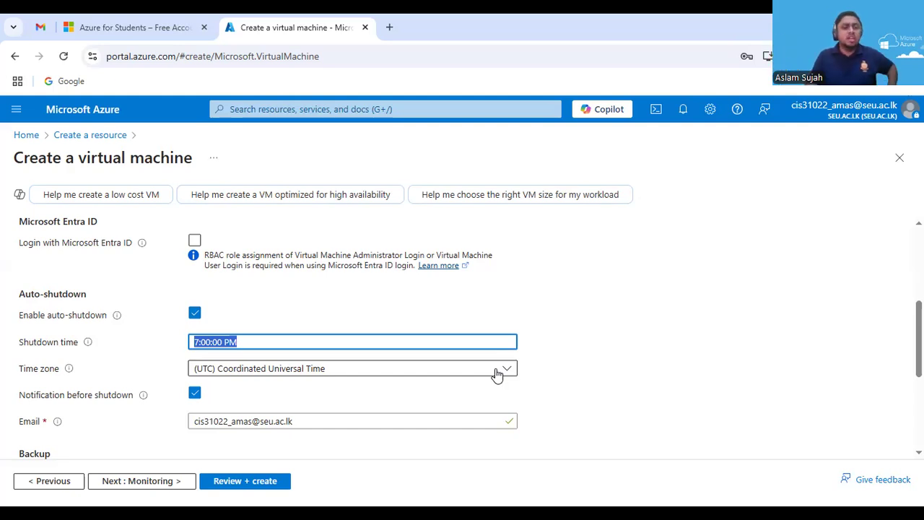
click(194, 314)
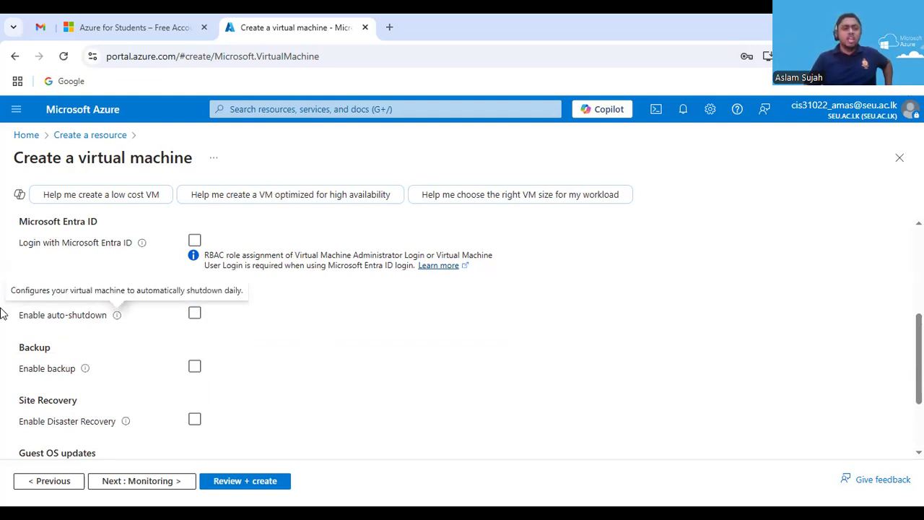
Switch the backup option on and off again, and proceed to the monitoring settings
click(195, 366)
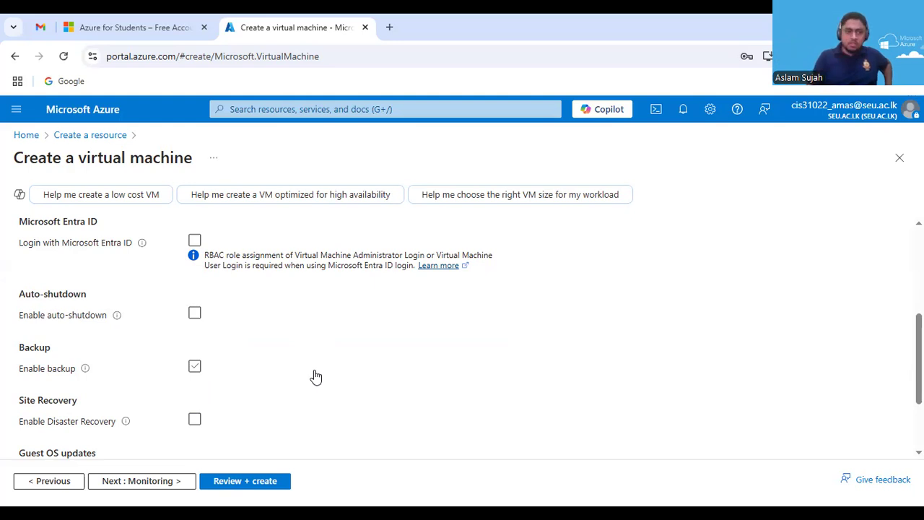
click(217, 370)
scroll(219, 371, down, 2)
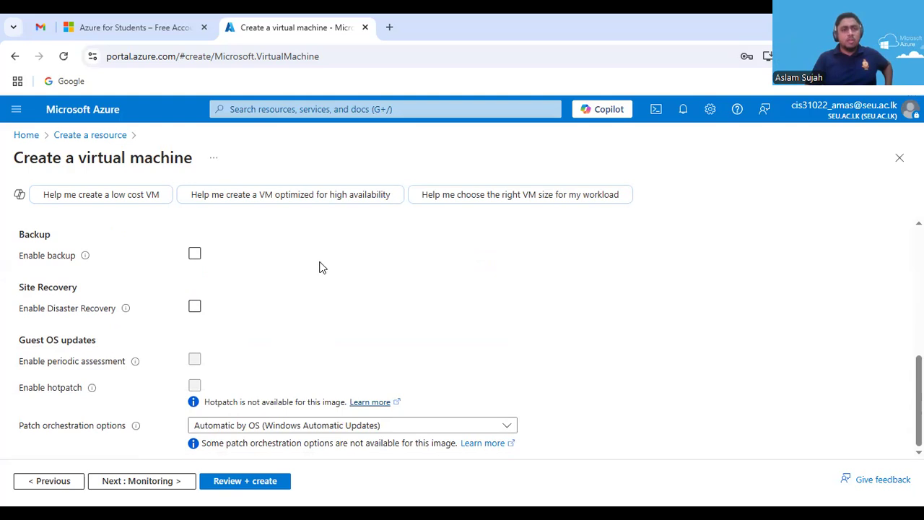
click(268, 306)
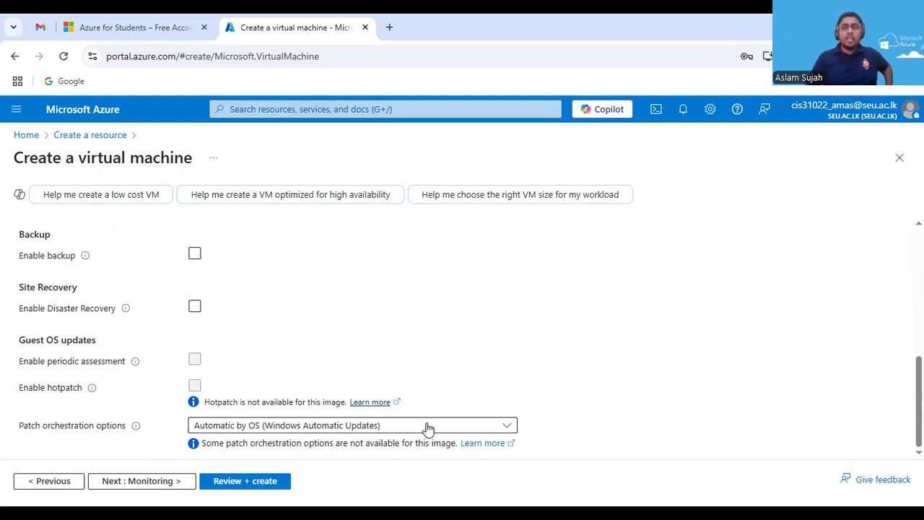
click(136, 482)
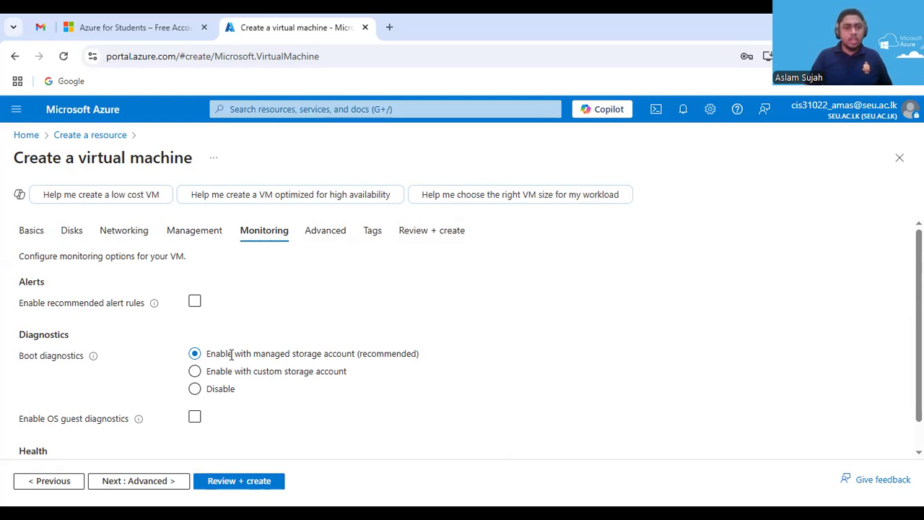
Review the alert, diagnostics and health options, keep boot diagnostics with a managed storage account, and proceed to the advanced settings
scroll(294, 360, down, 1)
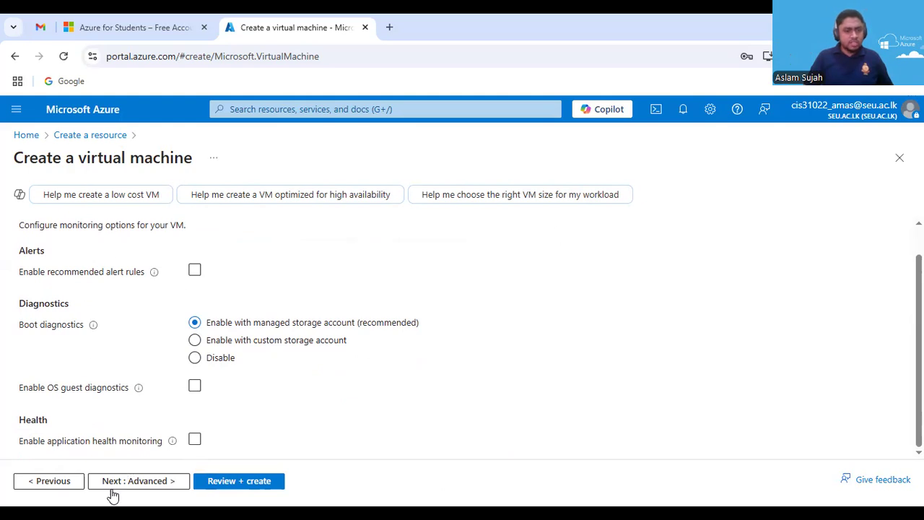
scroll(154, 295, up, 1)
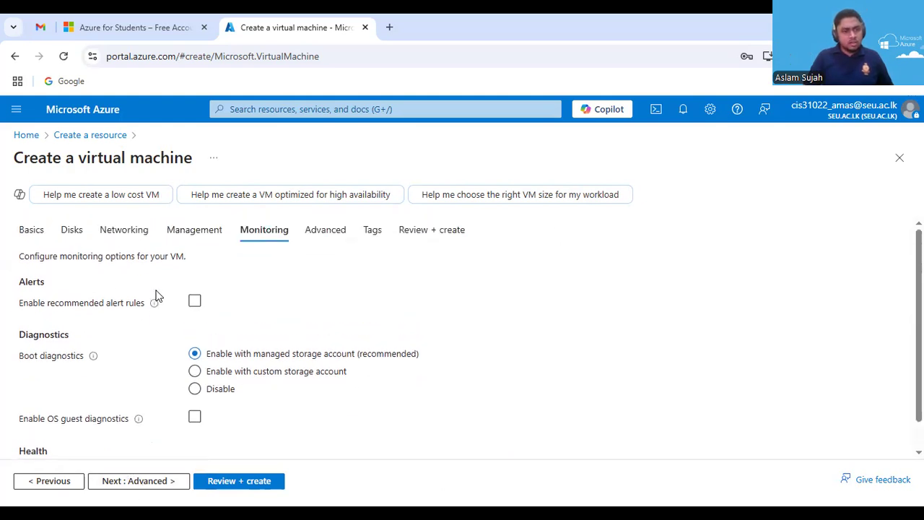
scroll(250, 253, down, 1)
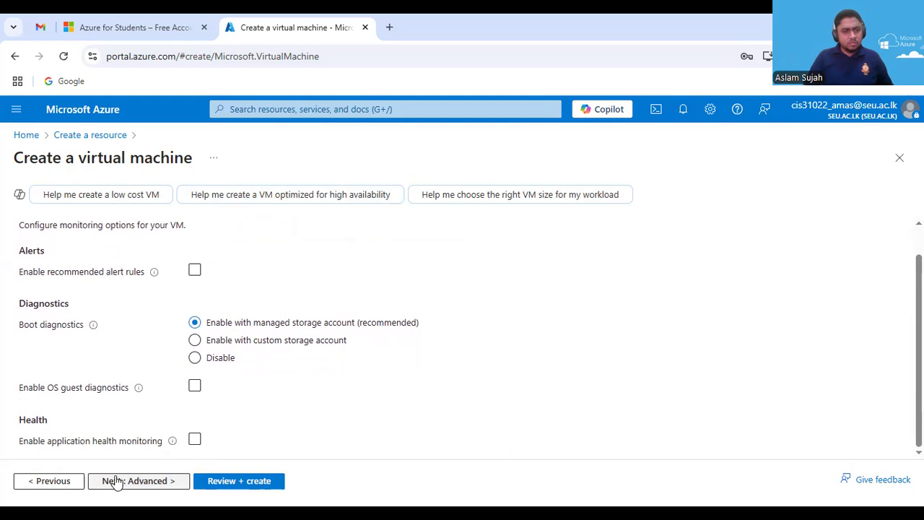
click(122, 482)
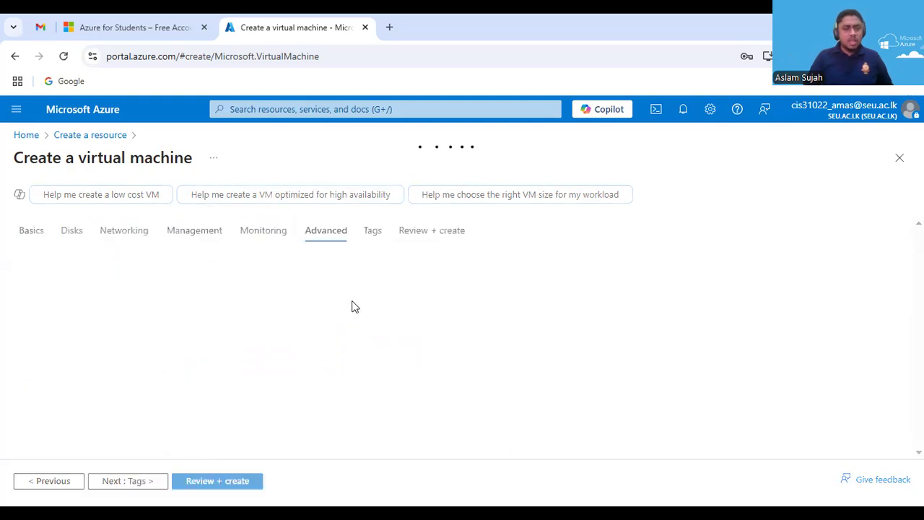
Look through the advanced options from extensions to proximity placement group and proceed to the tags
scroll(320, 301, down, 2)
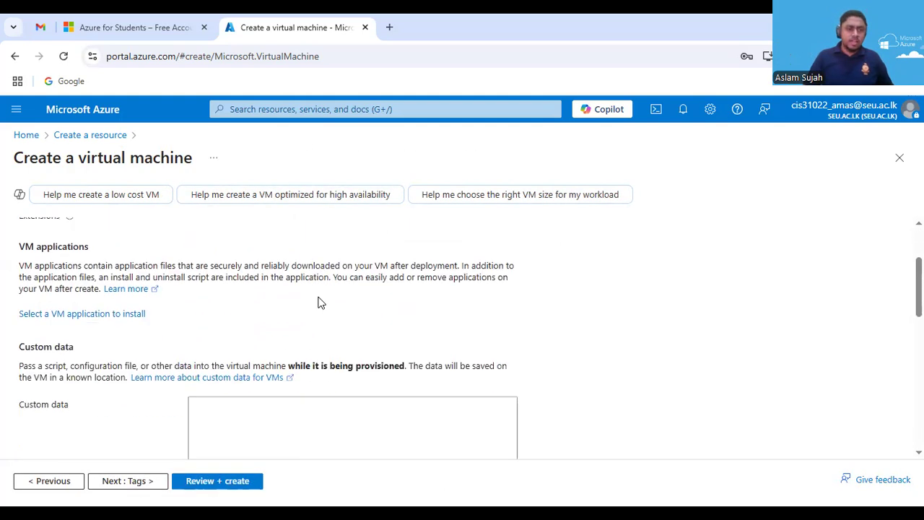
scroll(321, 301, down, 8)
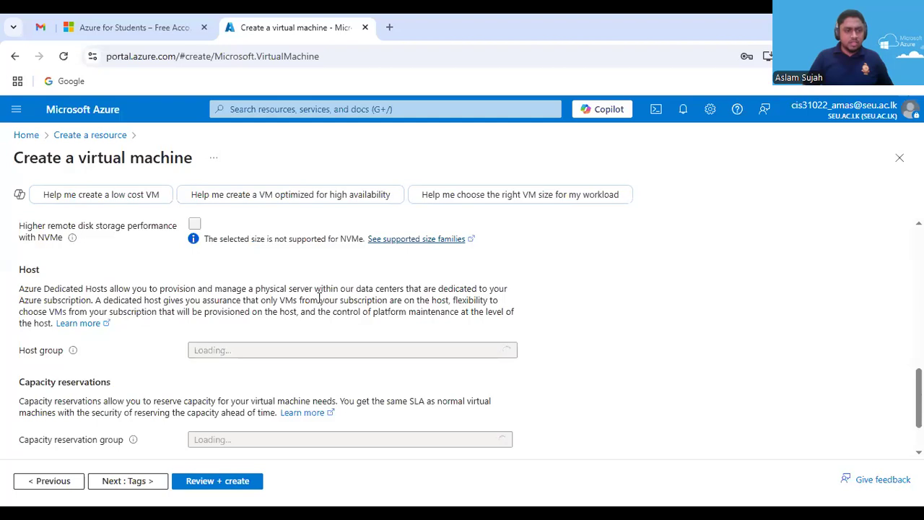
scroll(315, 307, down, 2)
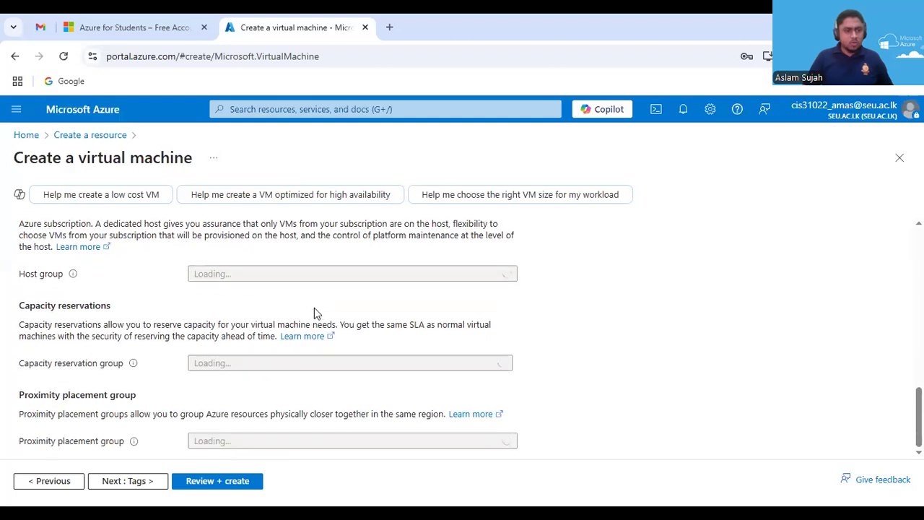
scroll(281, 370, up, 12)
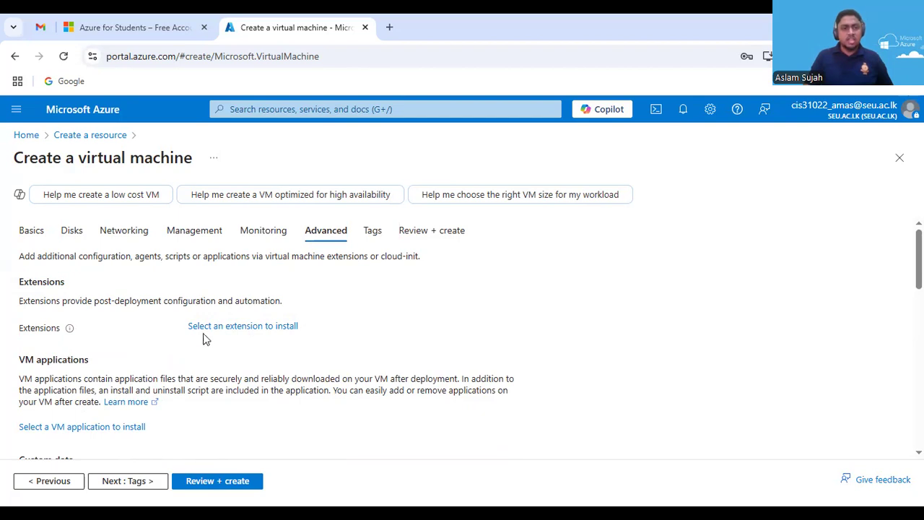
click(131, 485)
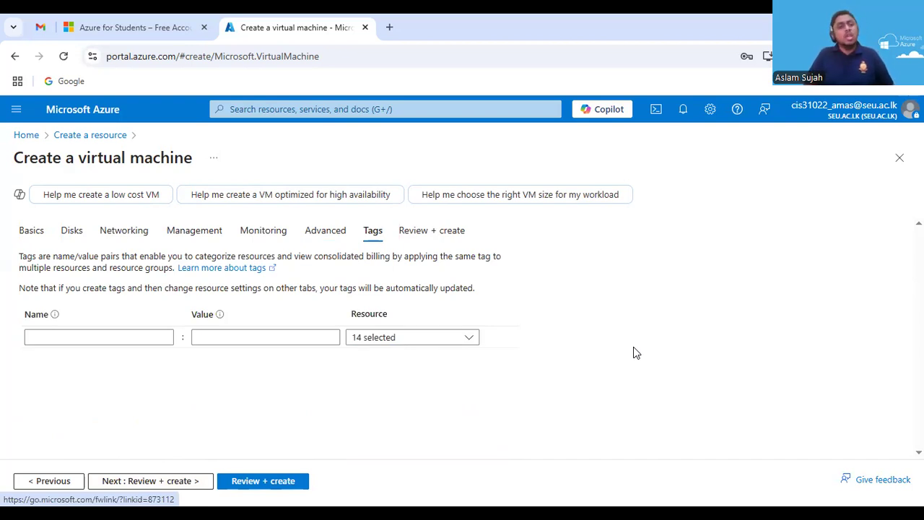
Add a resource tag named PreProcess with the value 101
click(96, 336)
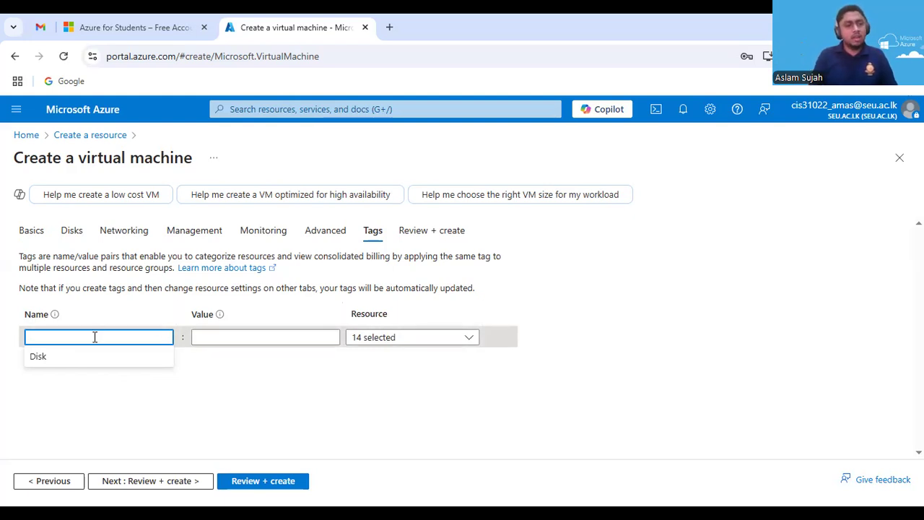
text(Pre)
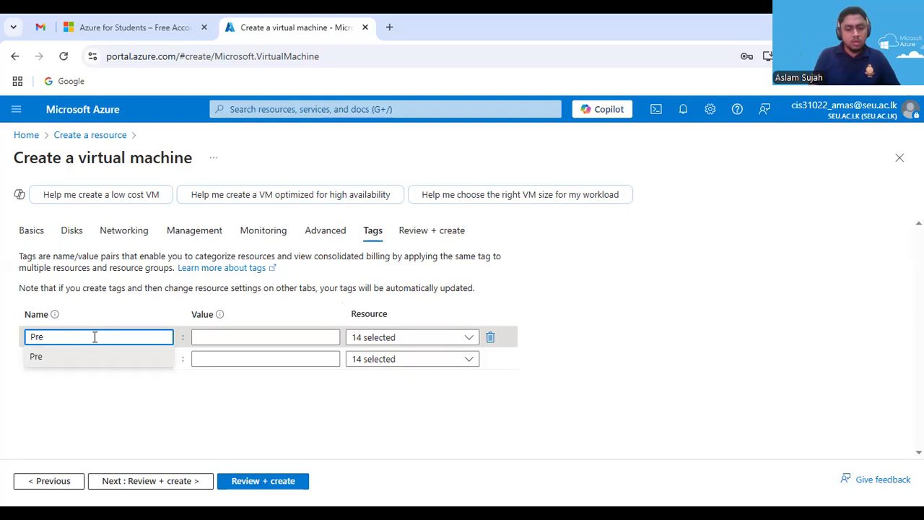
text(Process)
click(210, 340)
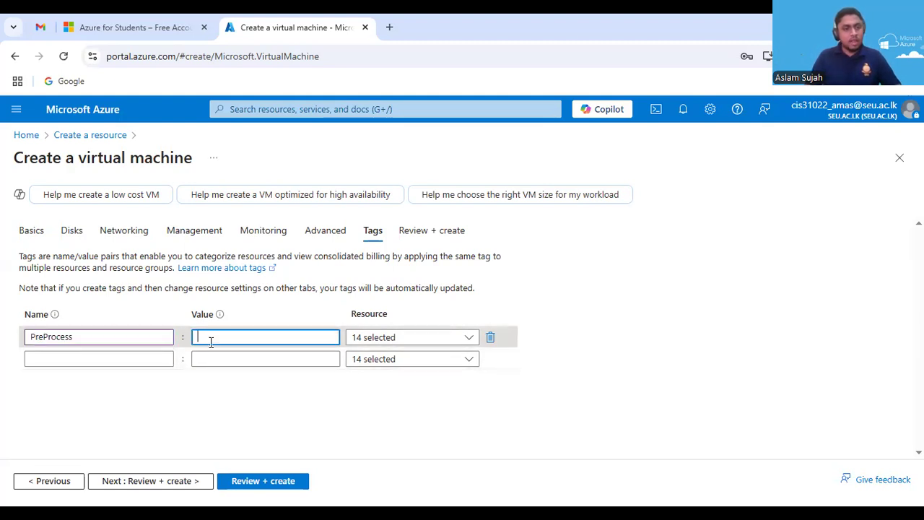
text(101)
click(747, 284)
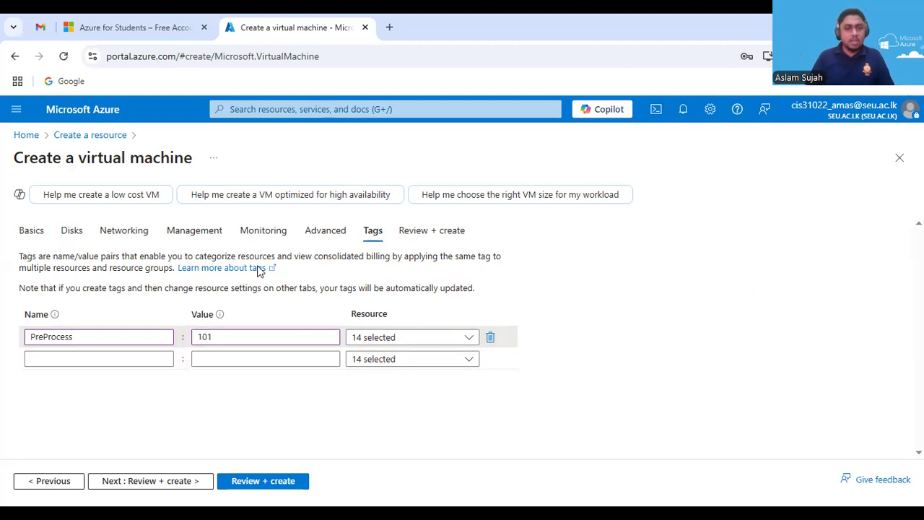
Proceed to the final review of the virtual machine configuration and check its validation status
click(147, 481)
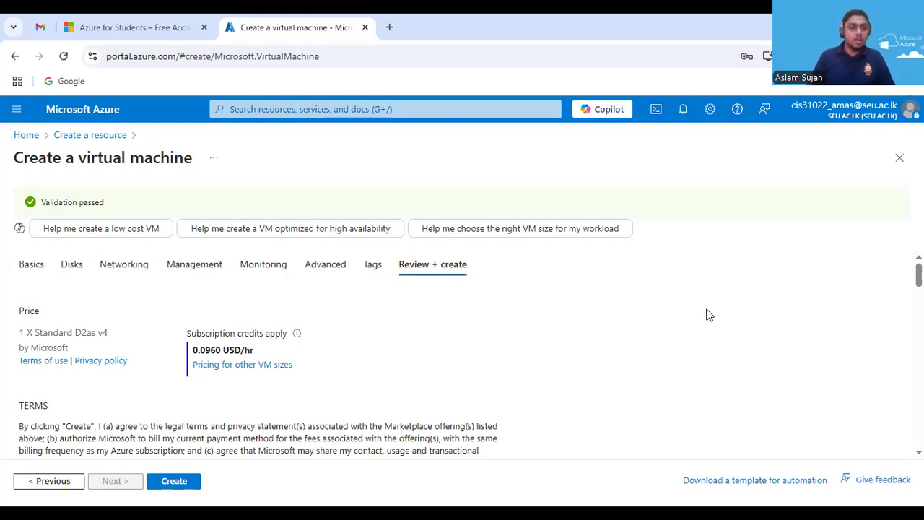
drag(13, 200, 129, 207)
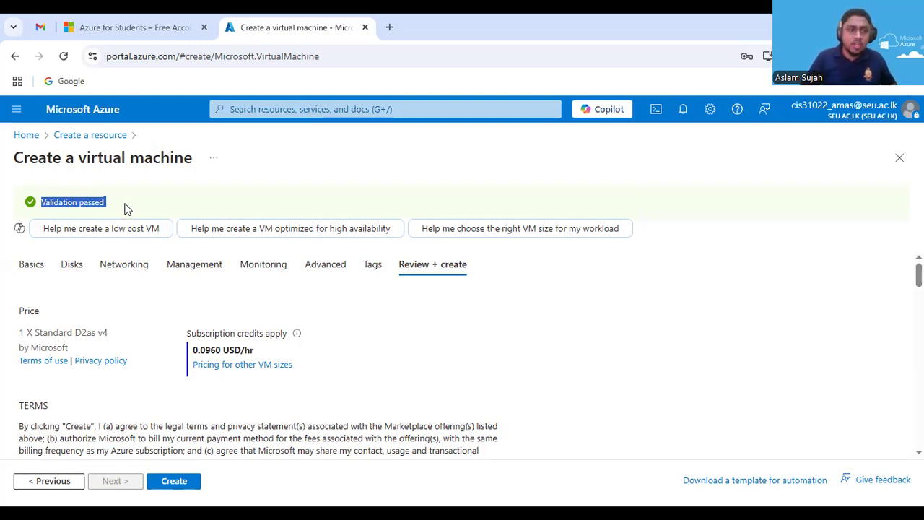
click(119, 204)
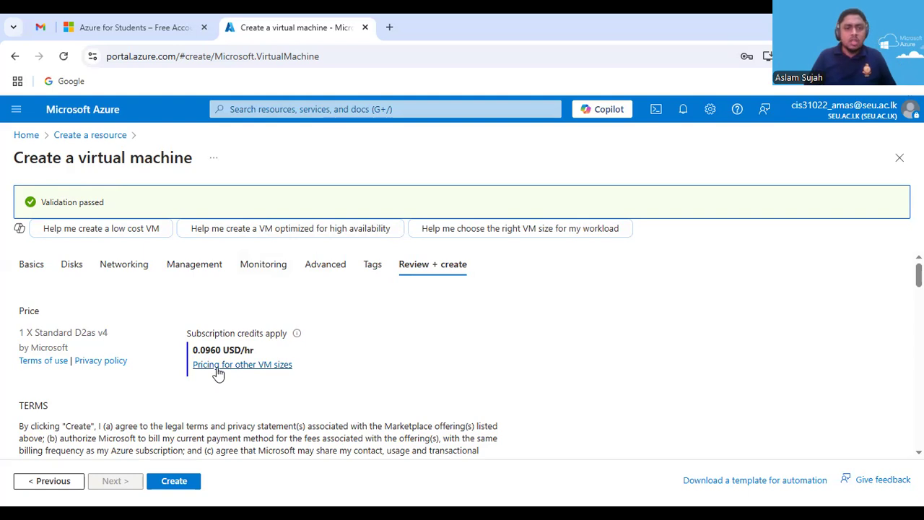
Check the hourly price in the review summary and create the virtual machine
drag(193, 352, 261, 355)
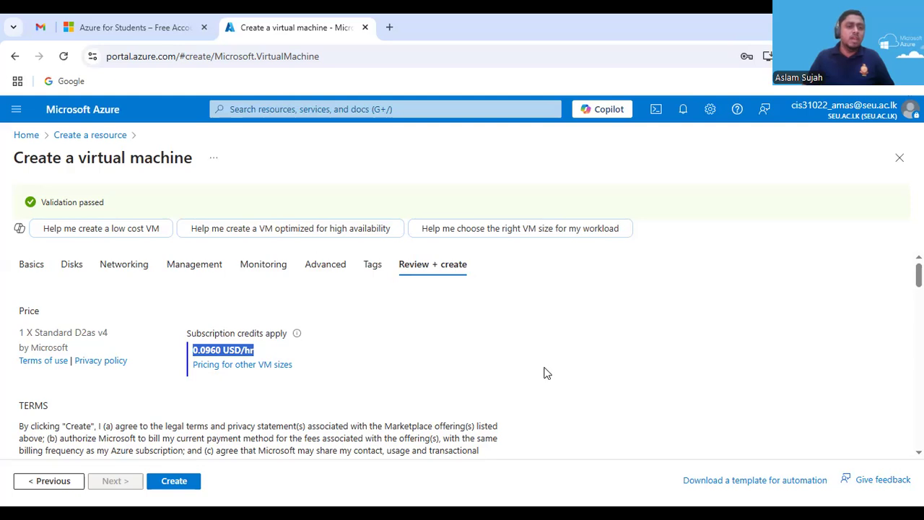
click(280, 352)
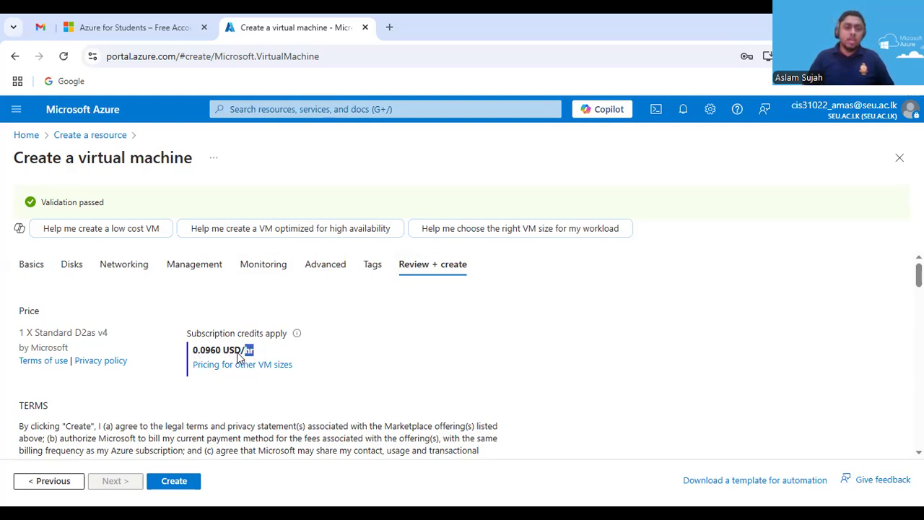
drag(204, 359, 190, 360)
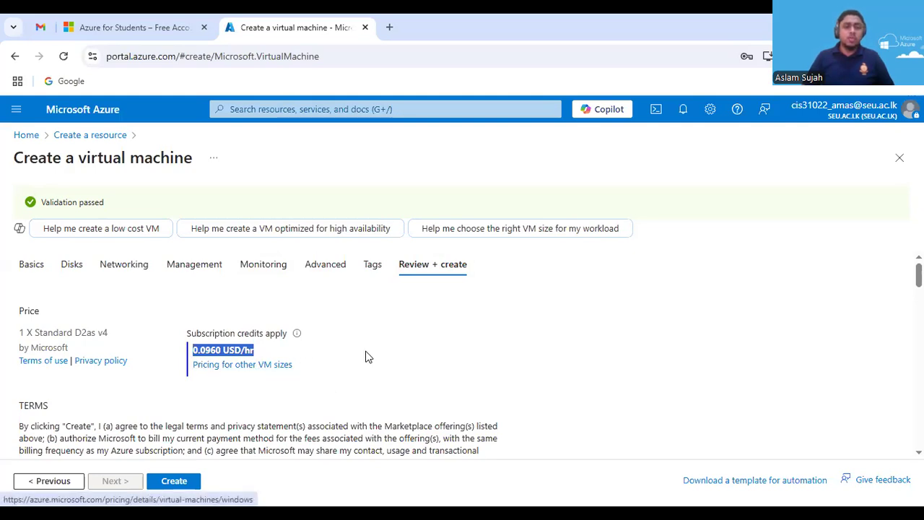
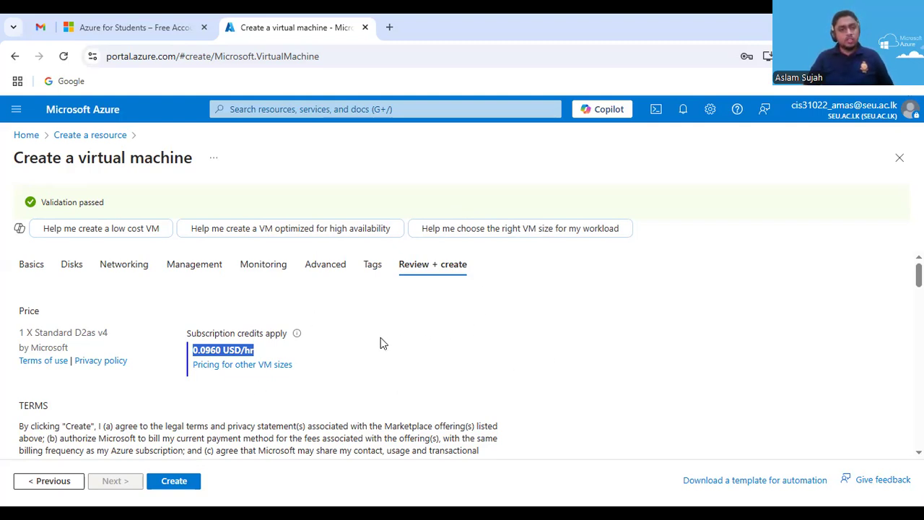
click(345, 373)
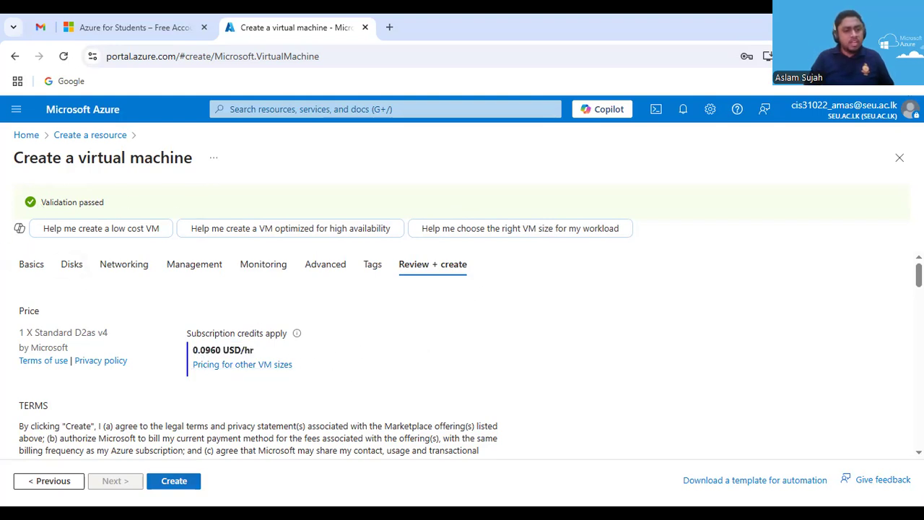
click(174, 481)
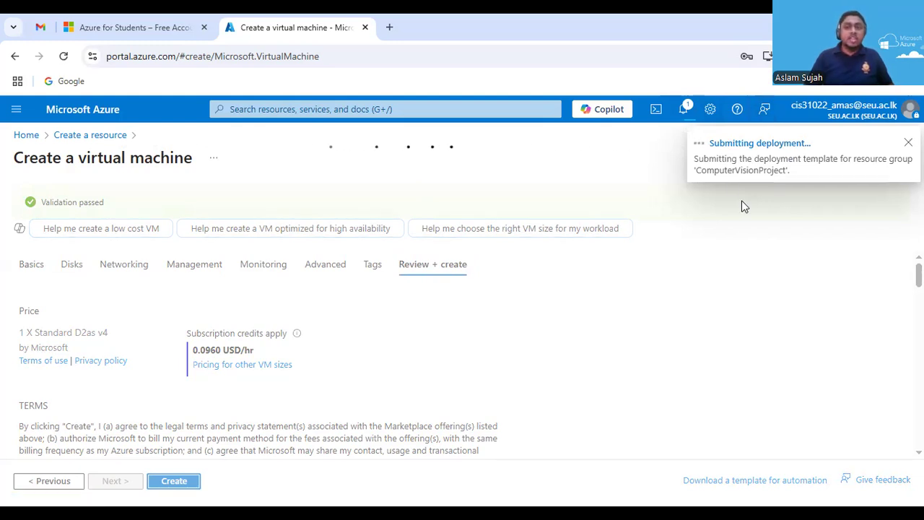
Monitor the virtual machine deployment through the notifications and the resource list in the deployment details
click(684, 112)
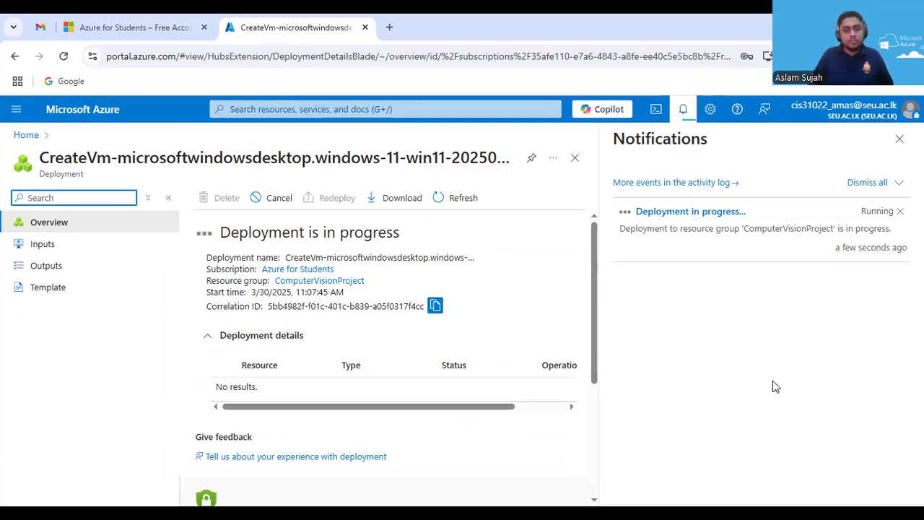
click(683, 110)
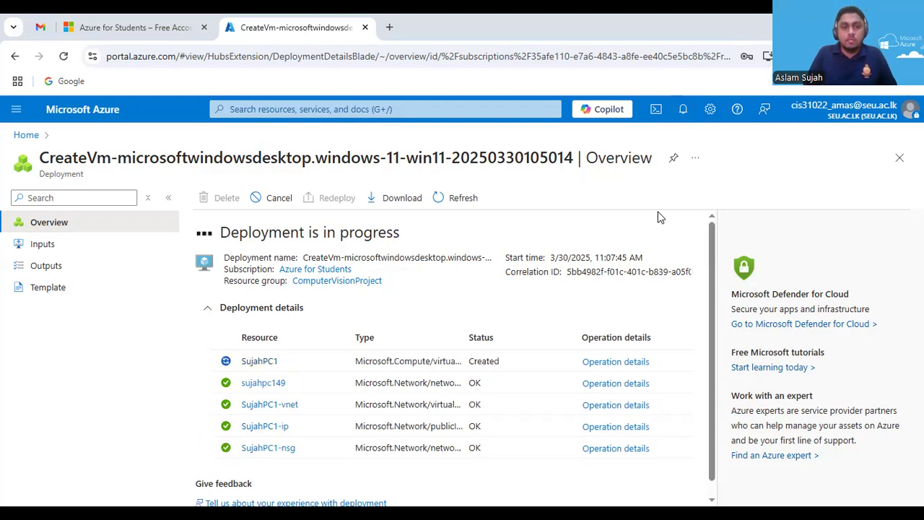
click(683, 111)
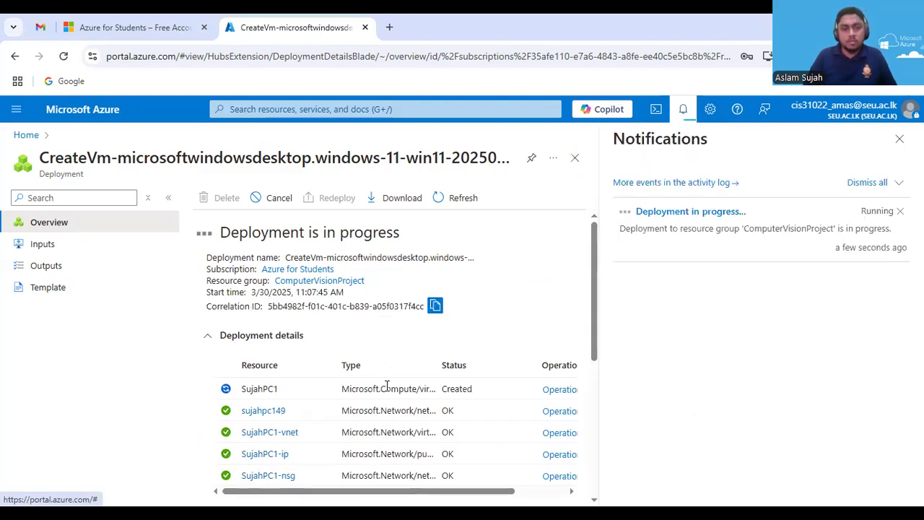
scroll(387, 386, down, 2)
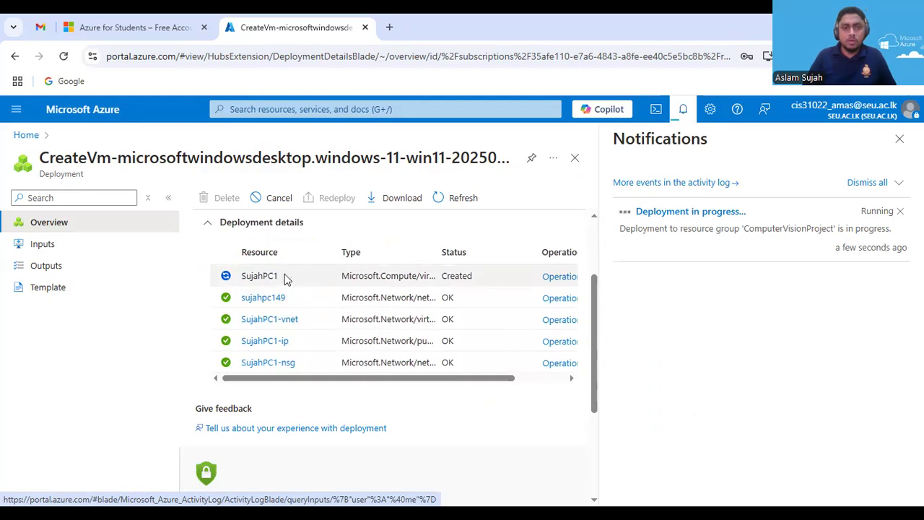
scroll(447, 298, down, 2)
scroll(462, 308, up, 1)
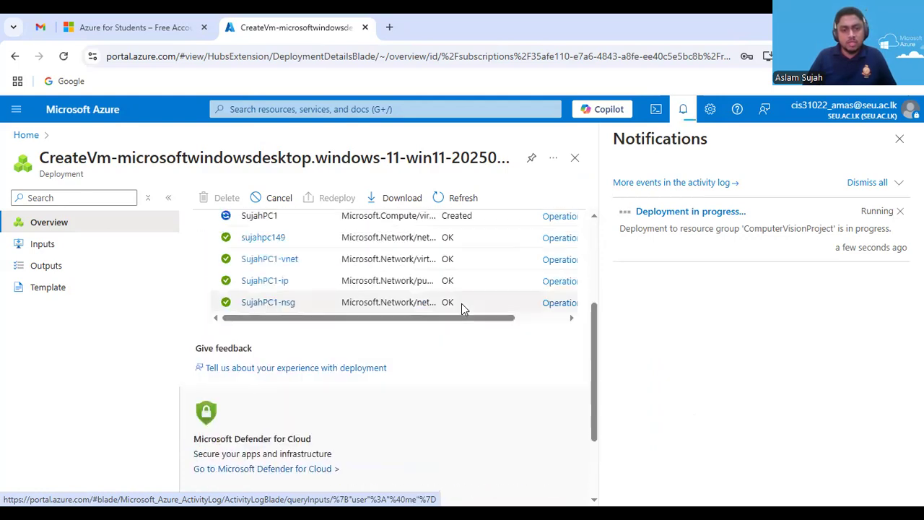
scroll(462, 303, up, 2)
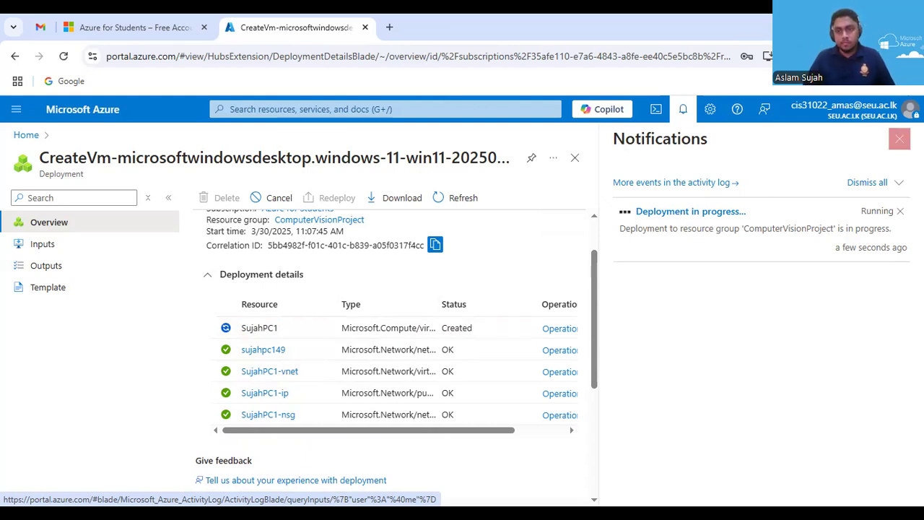
click(899, 139)
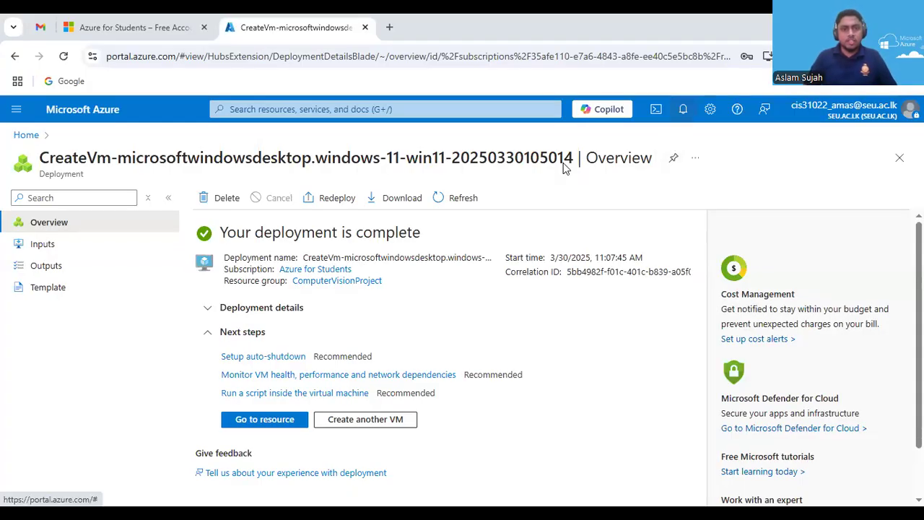
Check the deployment status and go to the new virtual machine's resource page
drag(218, 240, 421, 235)
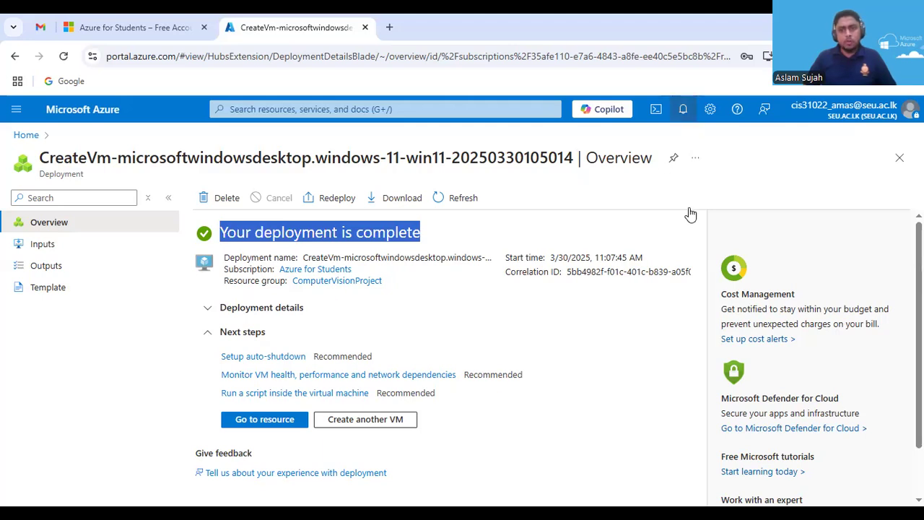
click(899, 138)
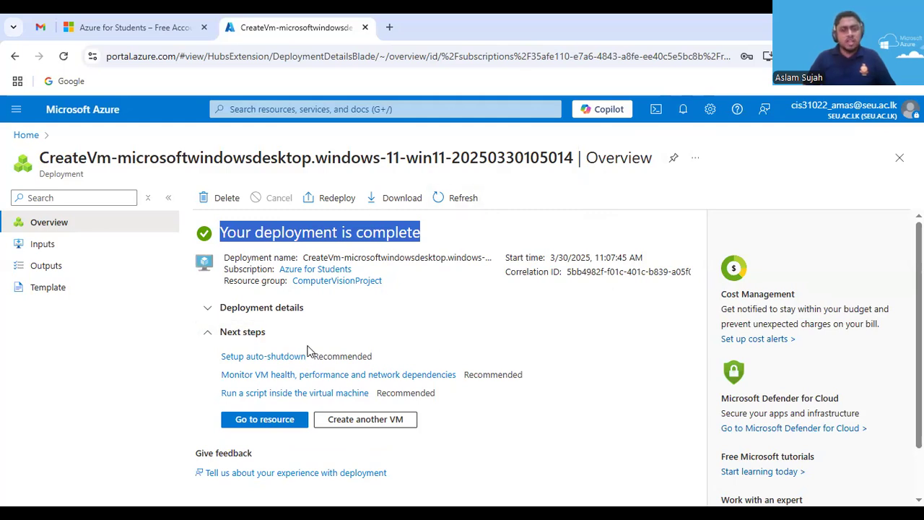
click(258, 426)
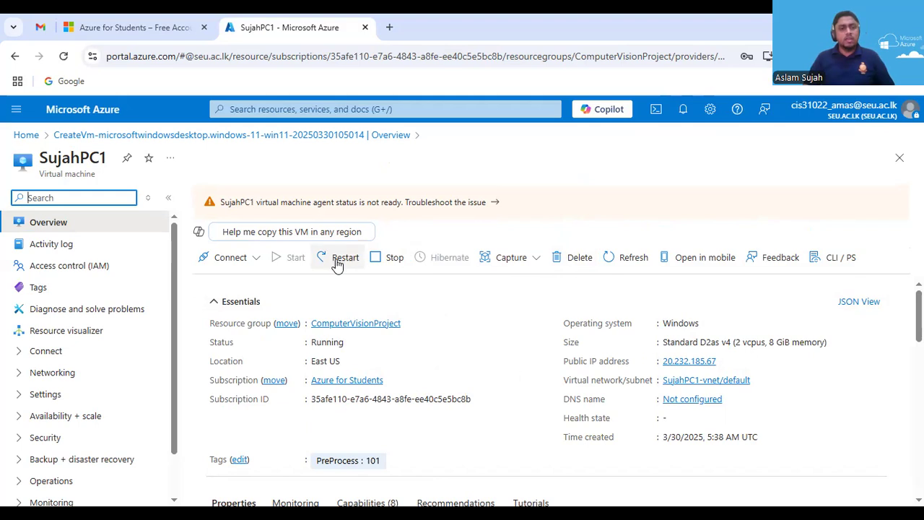
From the portal home, search for "All Res", open All resources and locate the virtual machine among the listed resources
click(81, 112)
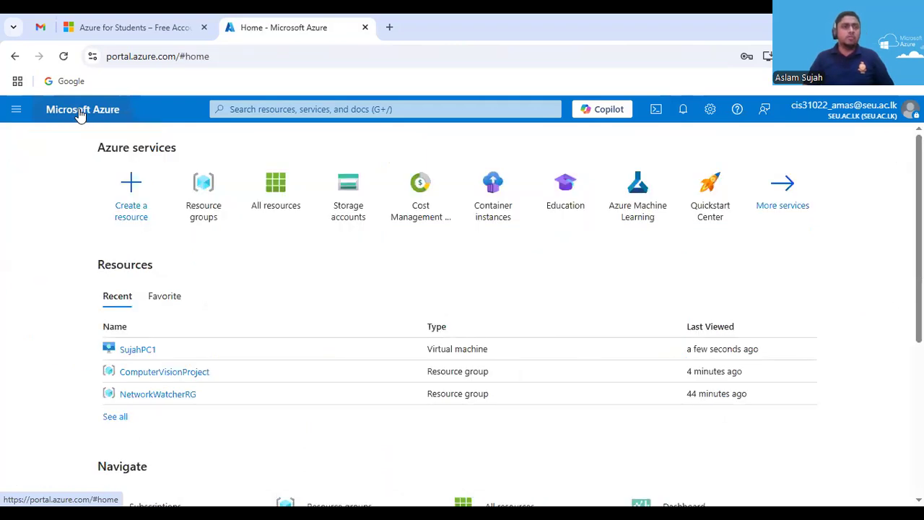
click(265, 110)
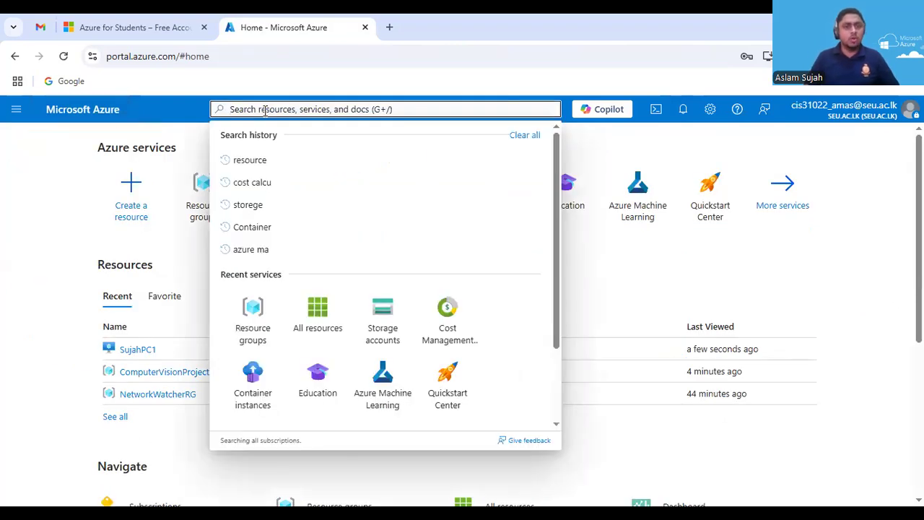
text(All)
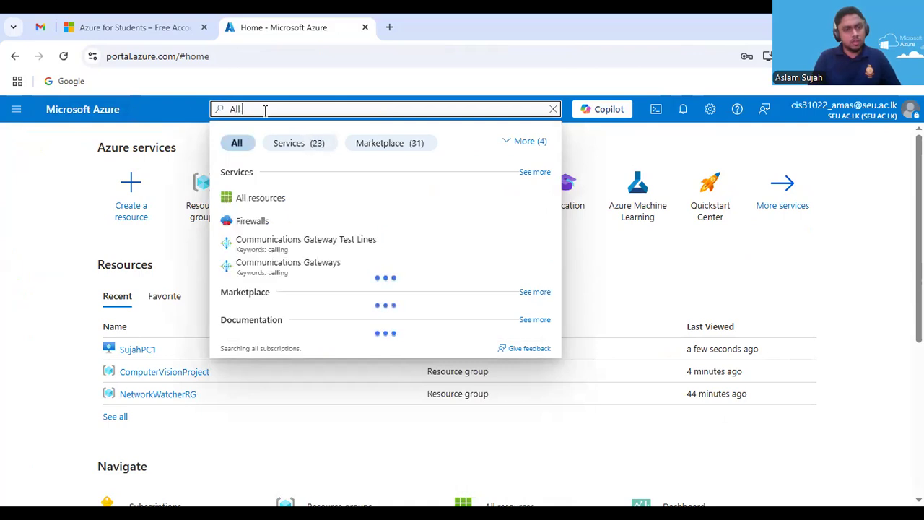
text( Res)
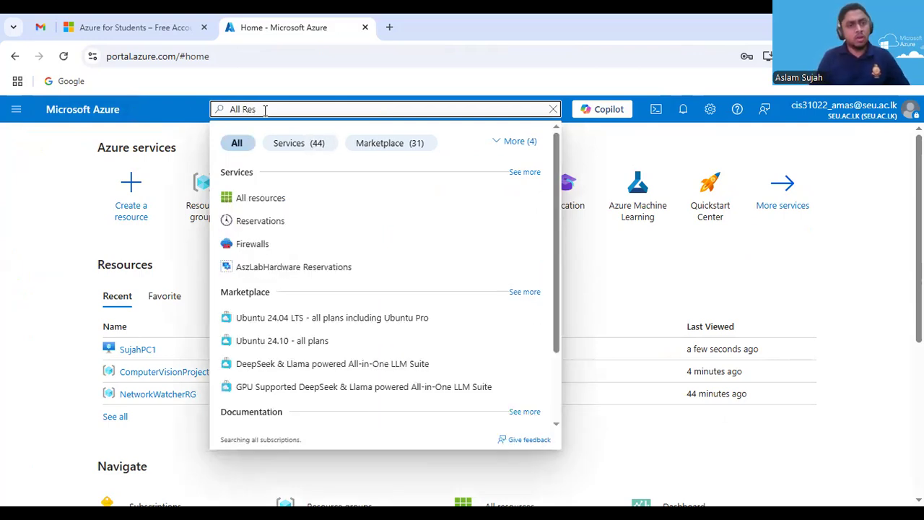
click(246, 201)
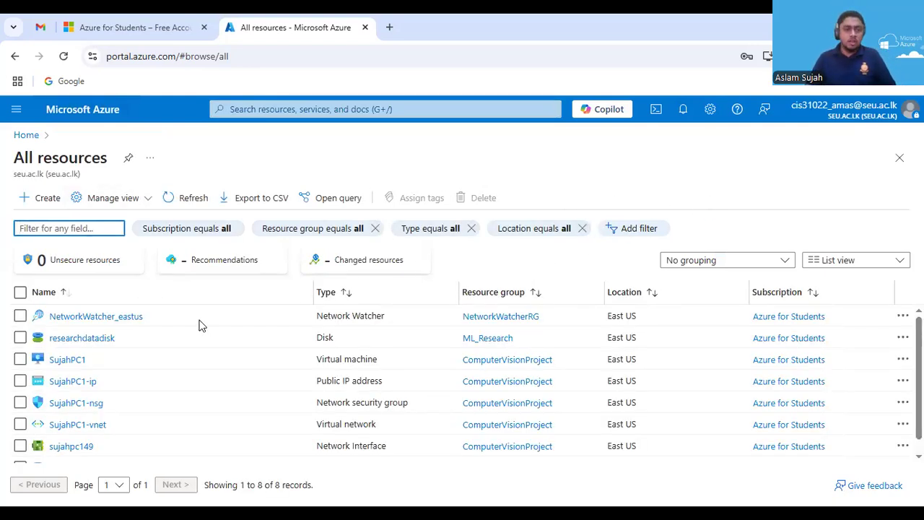
scroll(217, 375, down, 1)
scroll(240, 373, up, 1)
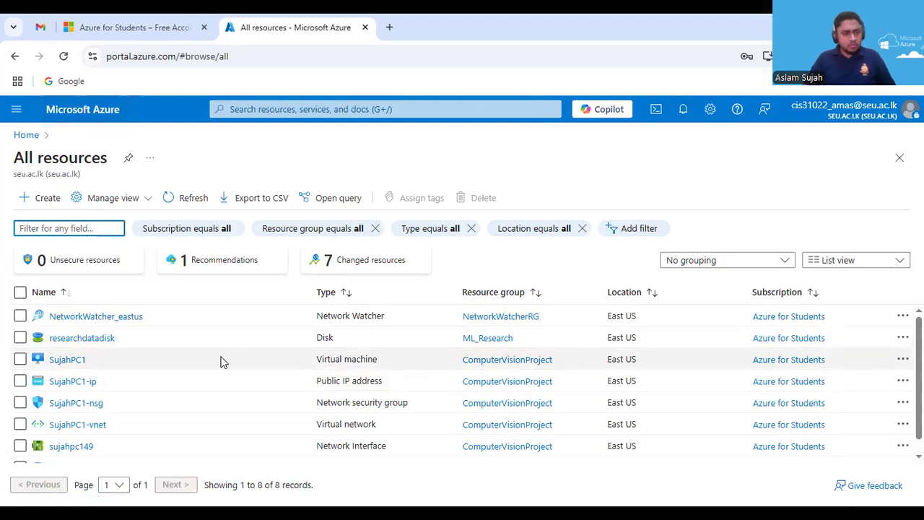
drag(318, 358, 385, 364)
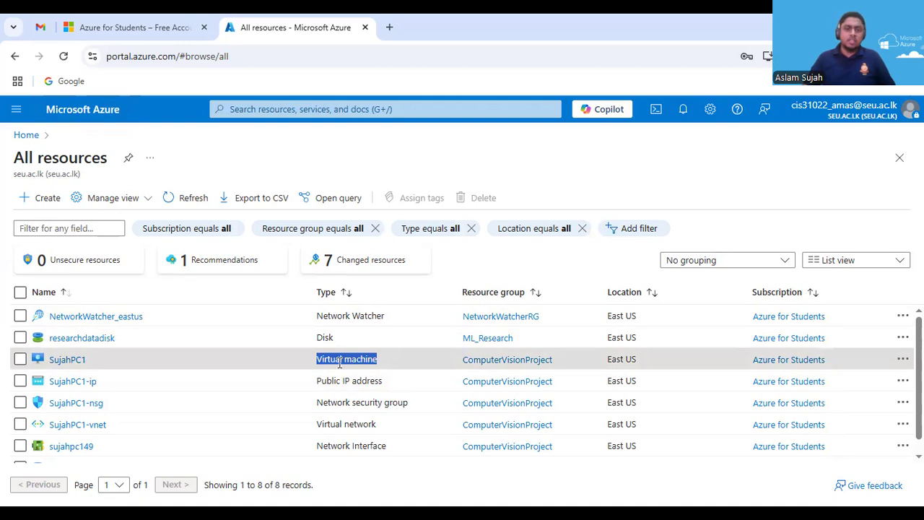
Open the virtual machine from the resource list, look through its overview, and close it again
click(58, 360)
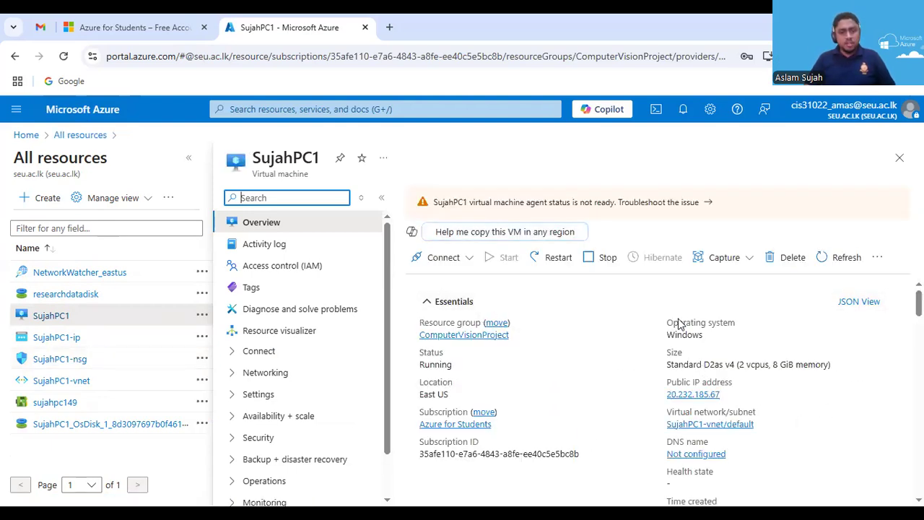
scroll(318, 356, down, 1)
scroll(322, 357, down, 1)
scroll(333, 352, up, 3)
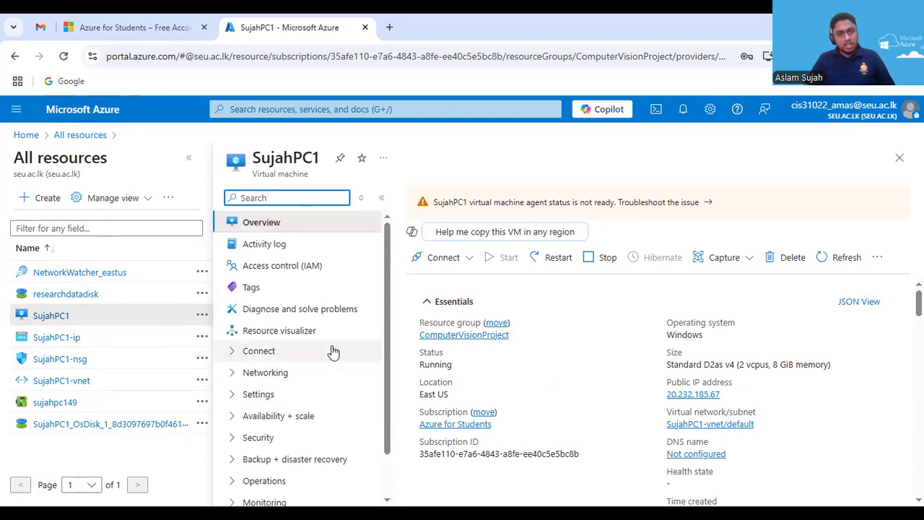
click(185, 160)
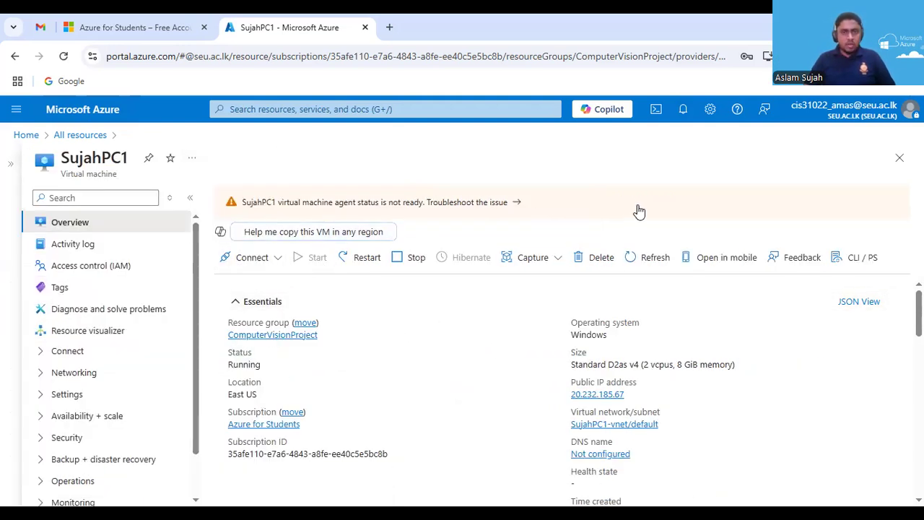
click(899, 160)
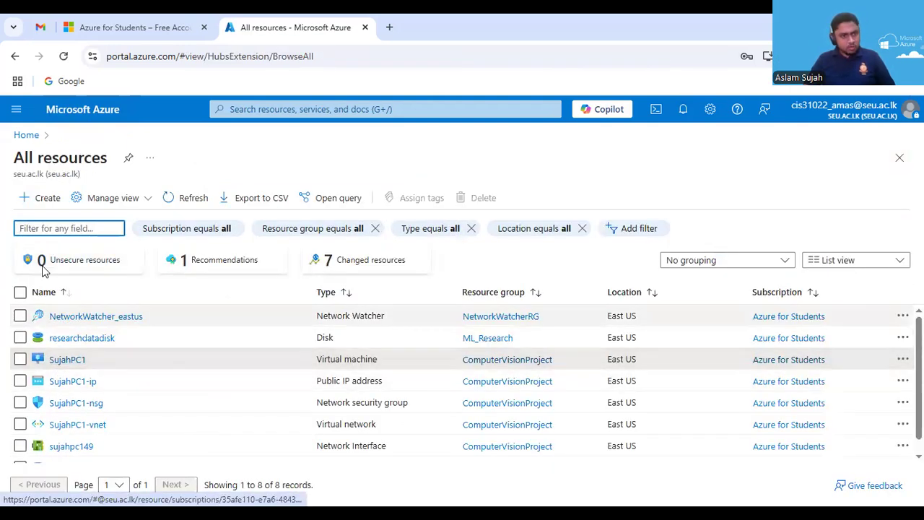
Return to the portal home and reopen All resources using the previous "All Res" search
click(73, 111)
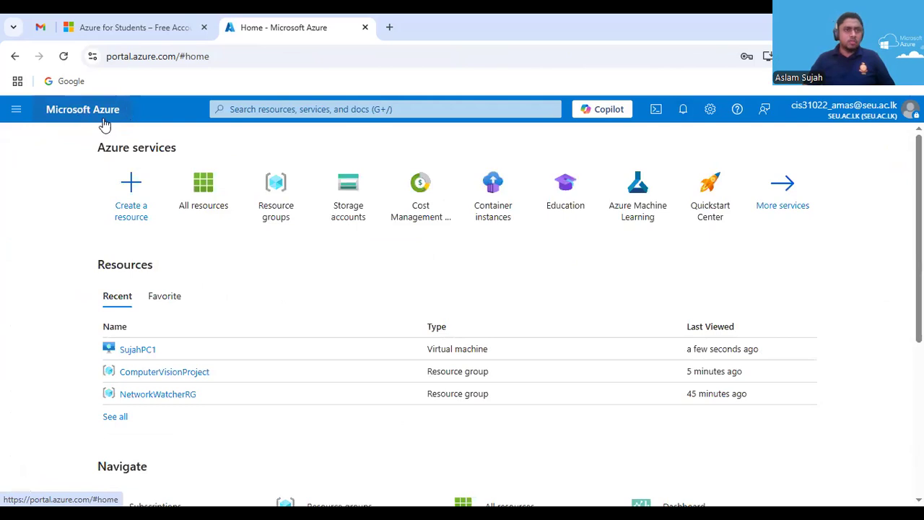
click(257, 109)
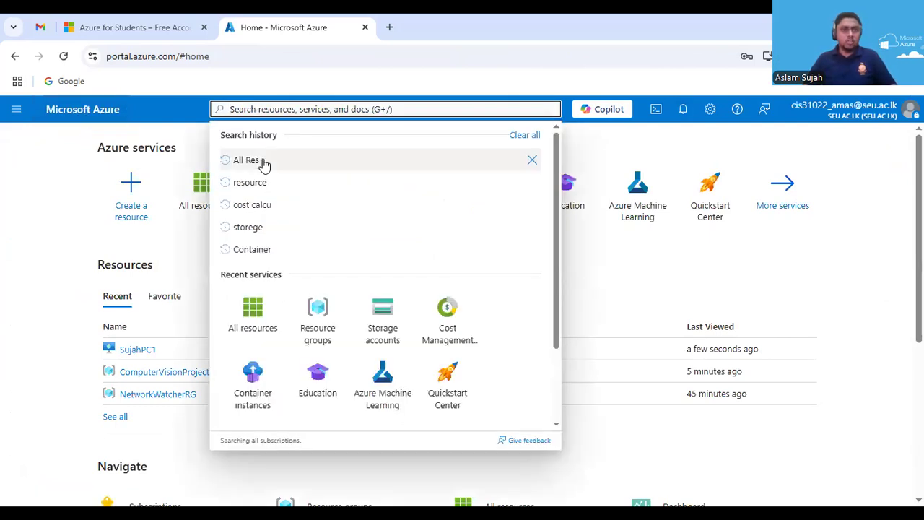
click(265, 162)
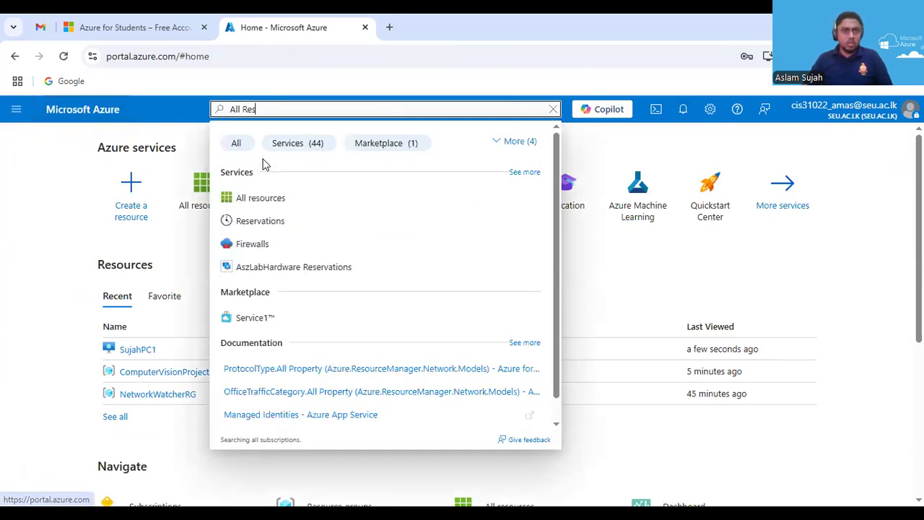
click(254, 205)
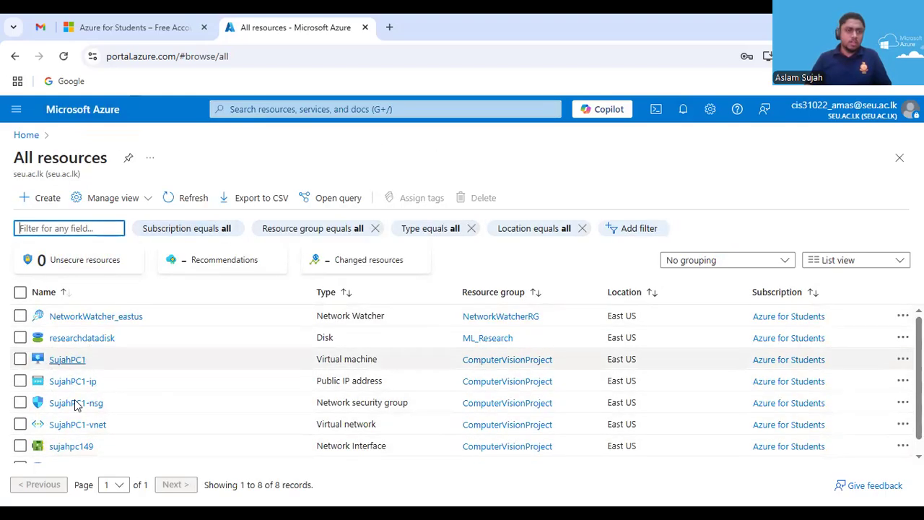
Open the virtual machine's overview, collapse the resource list beside it, and show the available capture options
drag(318, 359, 377, 359)
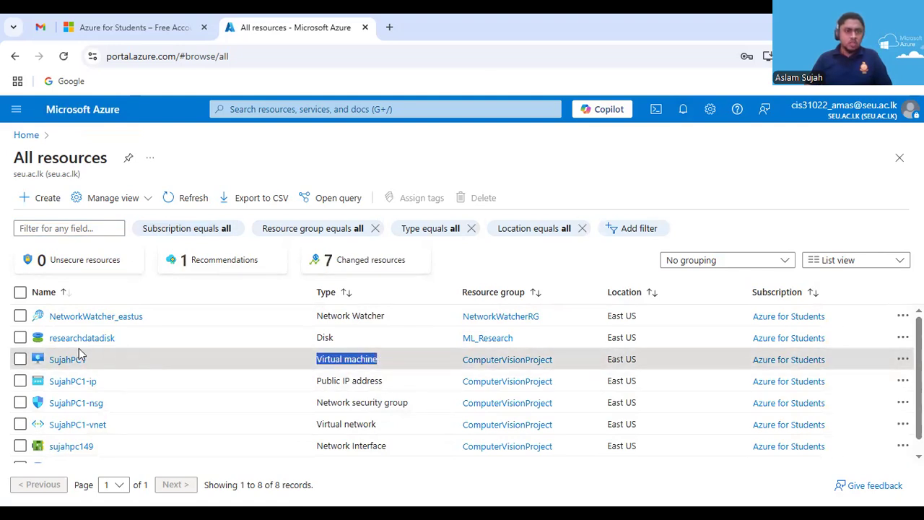
click(59, 359)
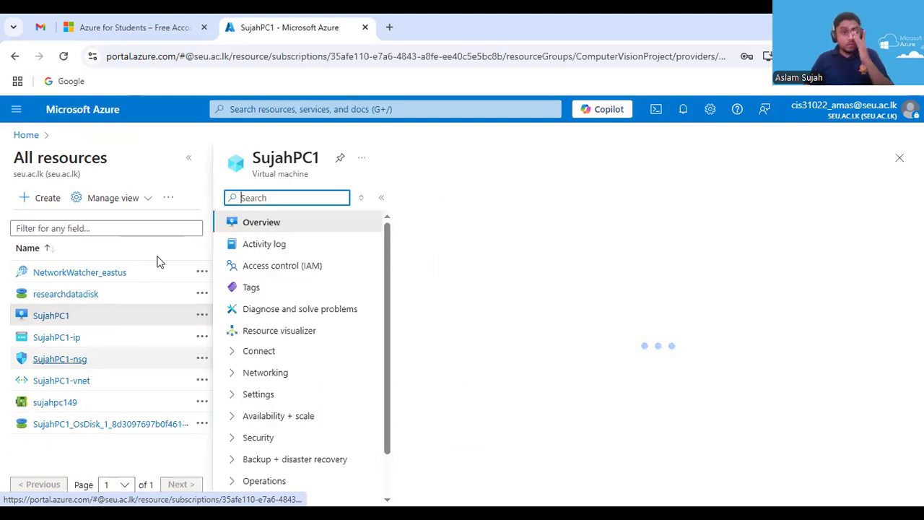
click(188, 158)
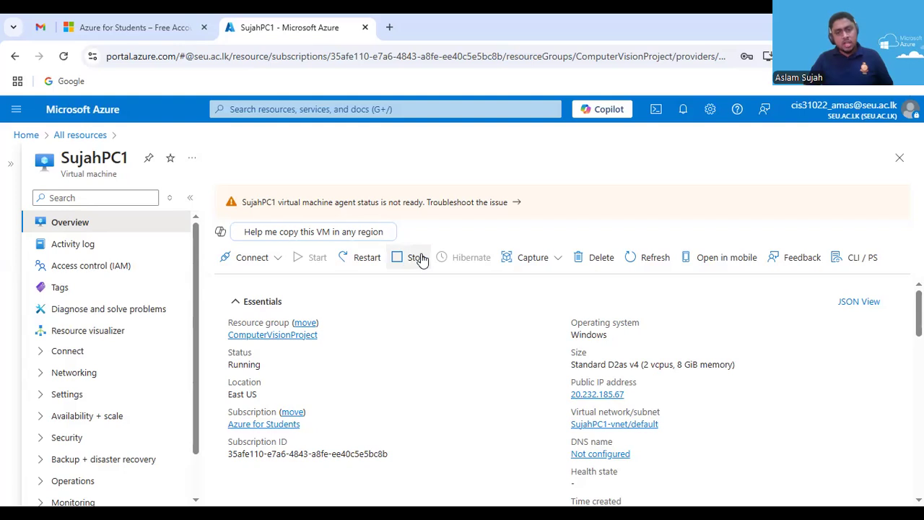
click(558, 263)
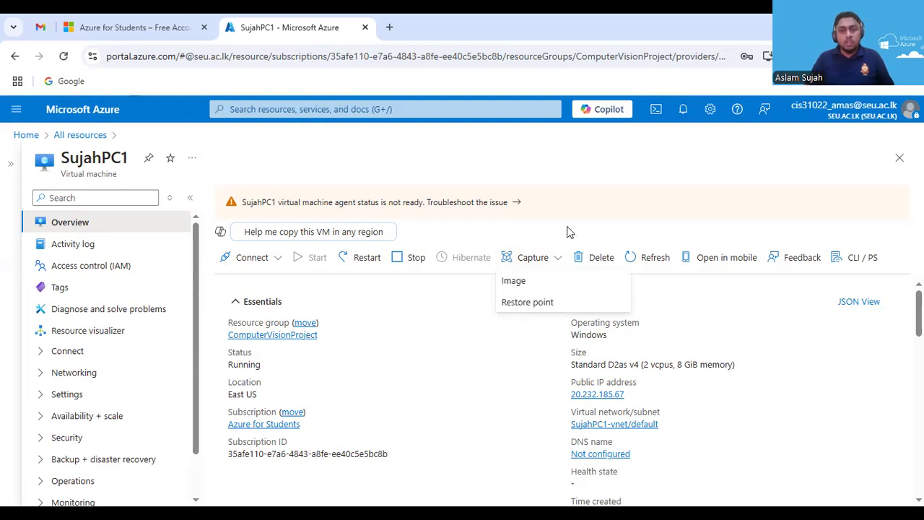
Open the help pane beside the virtual machine, close it again, and look over the Essentials details
click(519, 282)
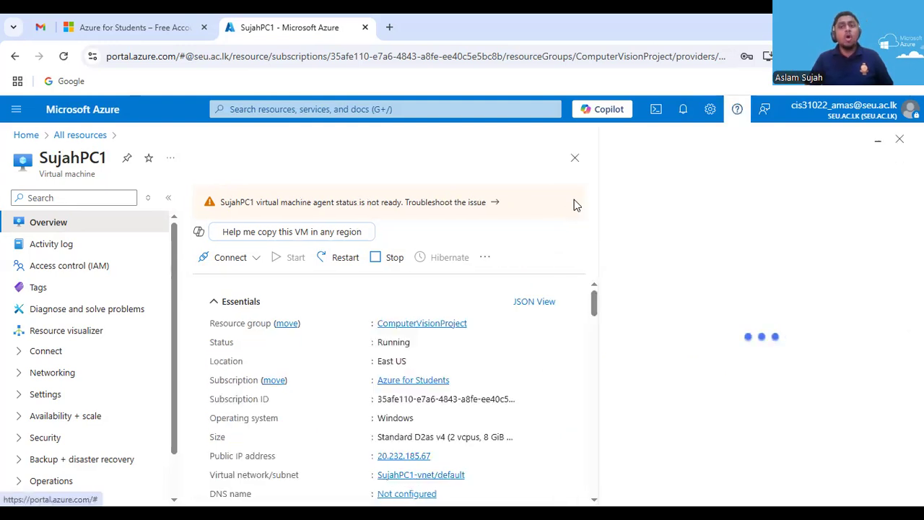
click(899, 140)
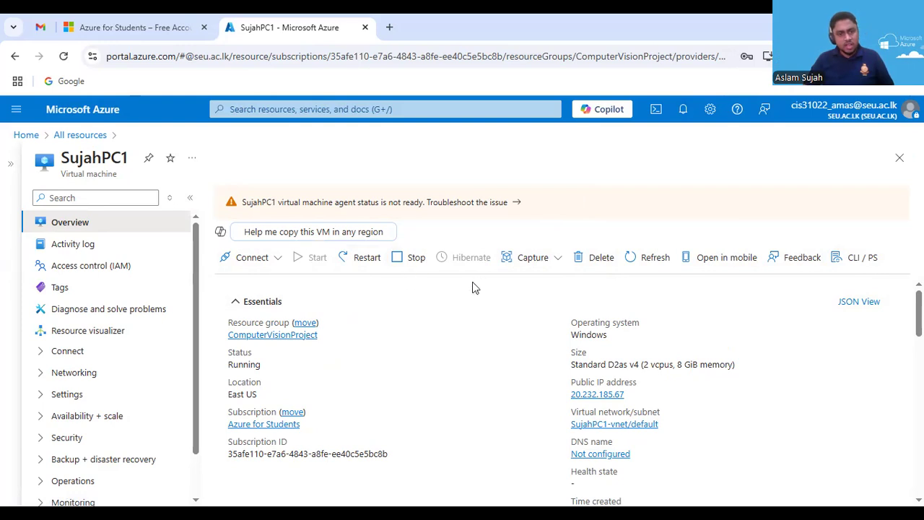
scroll(471, 290, down, 3)
scroll(466, 342, up, 3)
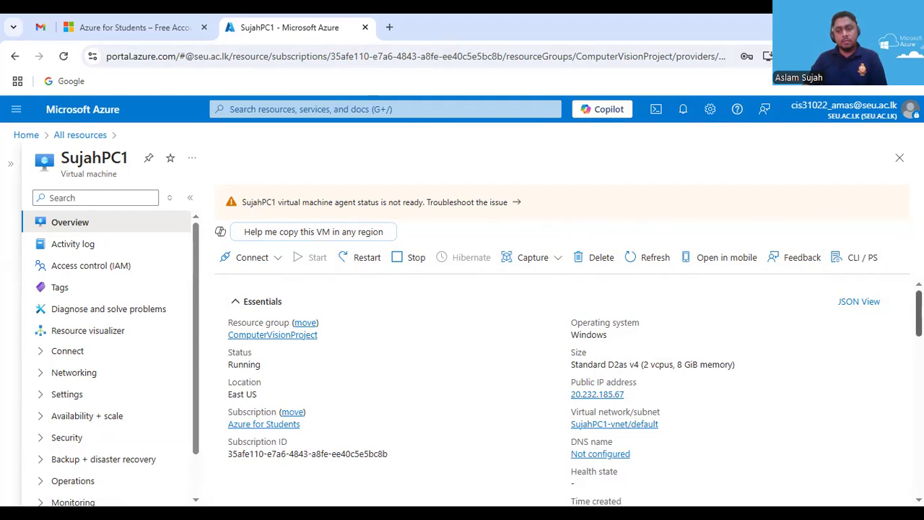
Examine the virtual machine's properties on its overview, including computer name, operating system, VM generation, networking and size
scroll(575, 394, down, 1)
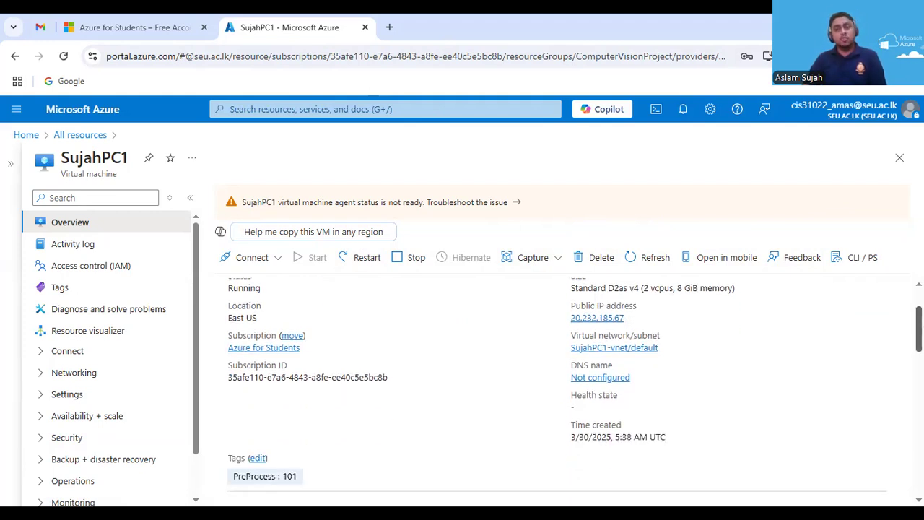
scroll(575, 393, down, 2)
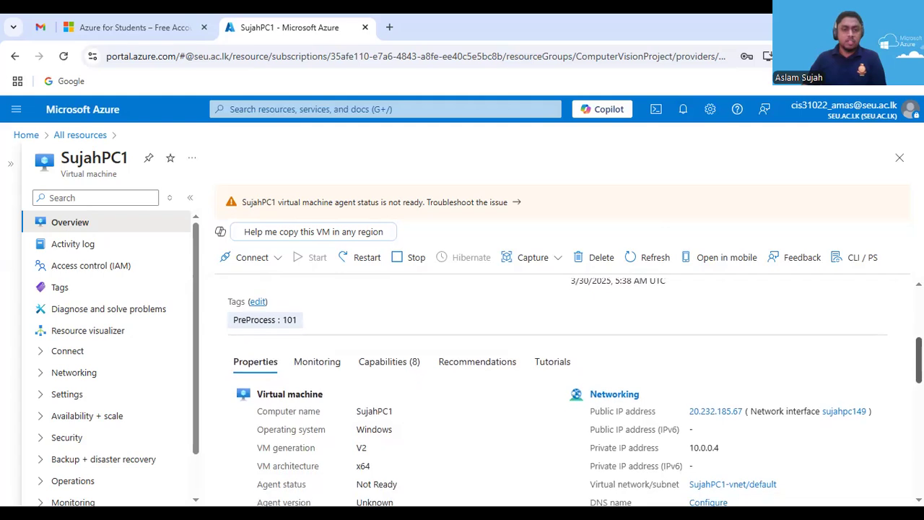
scroll(575, 392, down, 1)
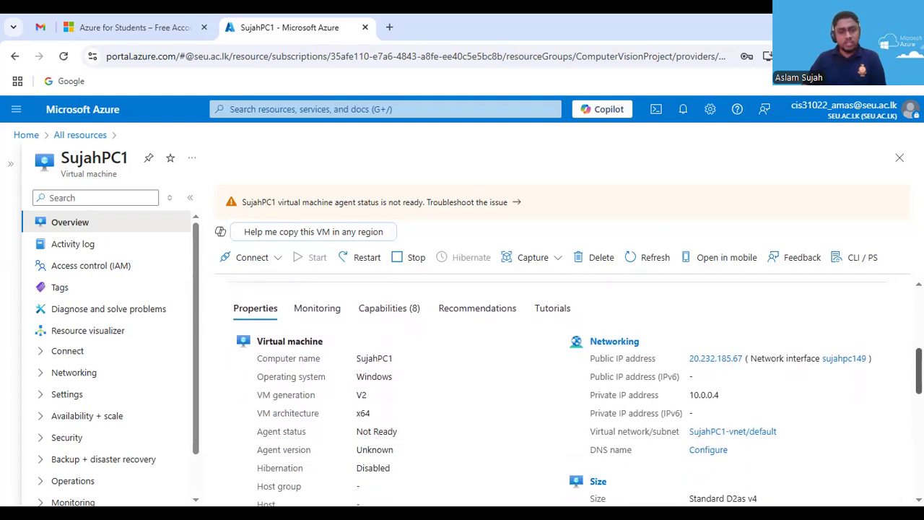
scroll(366, 339, down, 1)
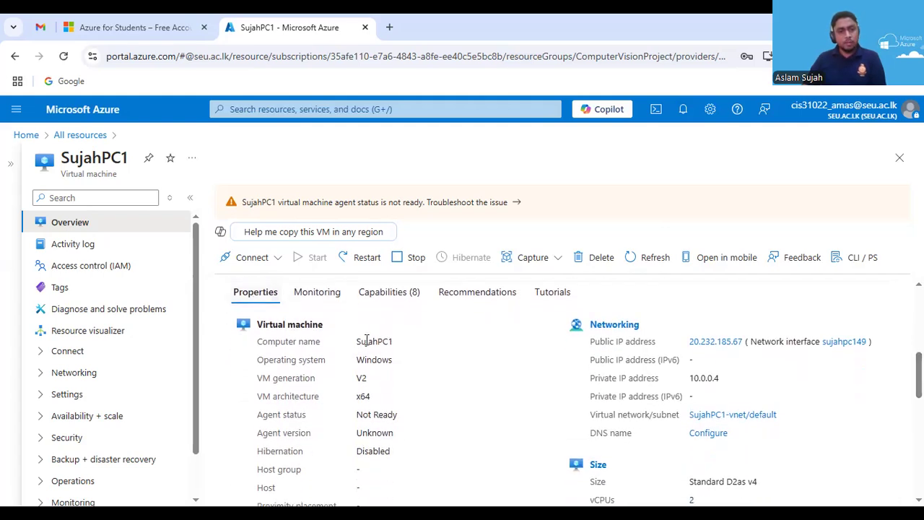
drag(294, 348, 410, 338)
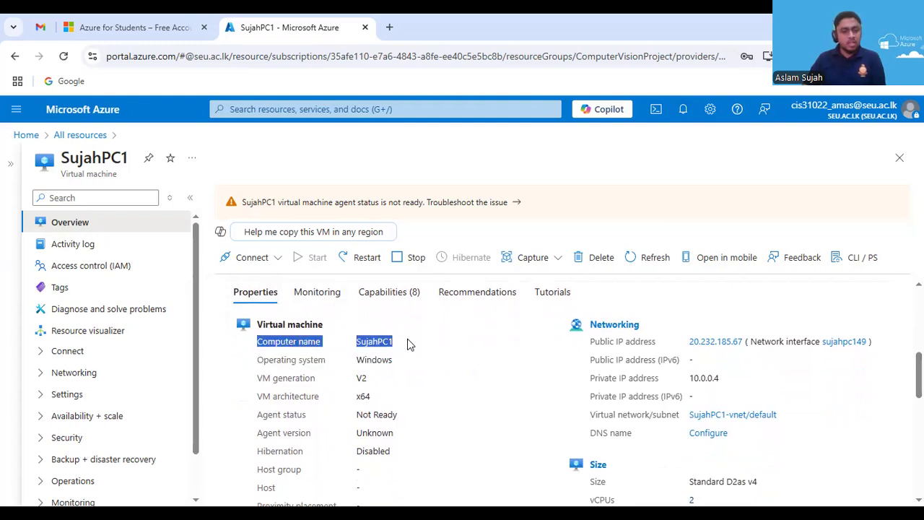
drag(353, 361, 369, 383)
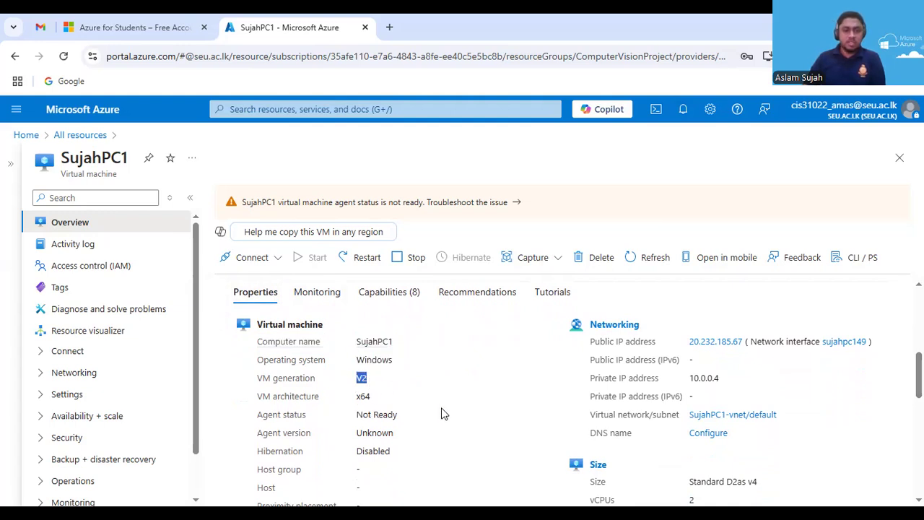
scroll(491, 412, down, 2)
scroll(514, 399, up, 2)
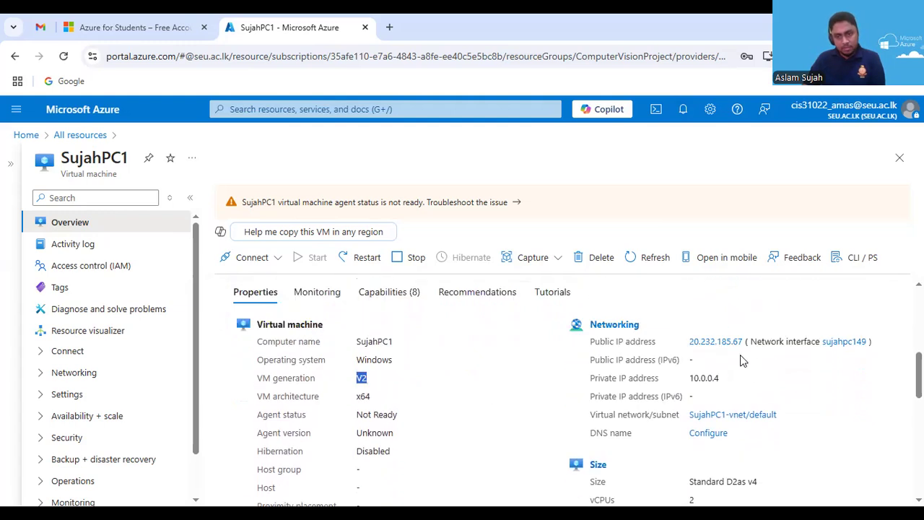
scroll(534, 390, down, 2)
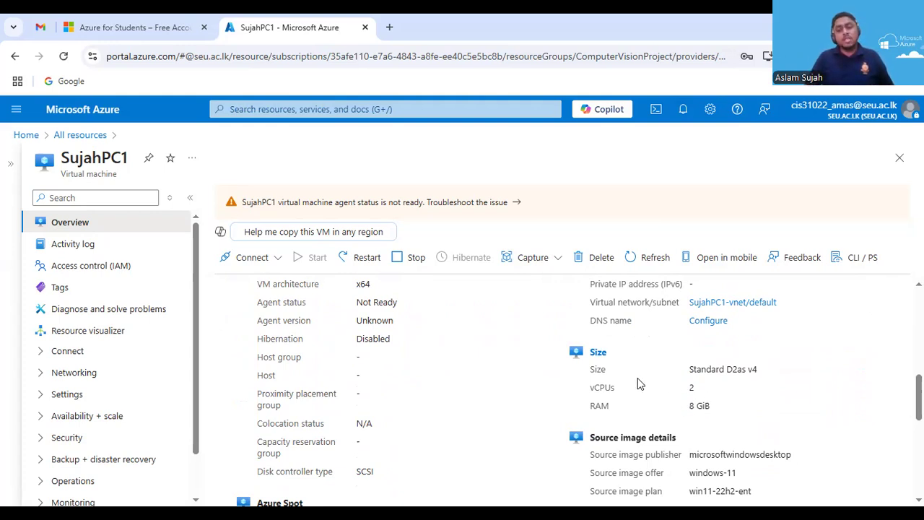
Open the virtual machine's size options, look through the D-Series v4 sizes, select D4as_v4, and close the page without resizing
click(597, 355)
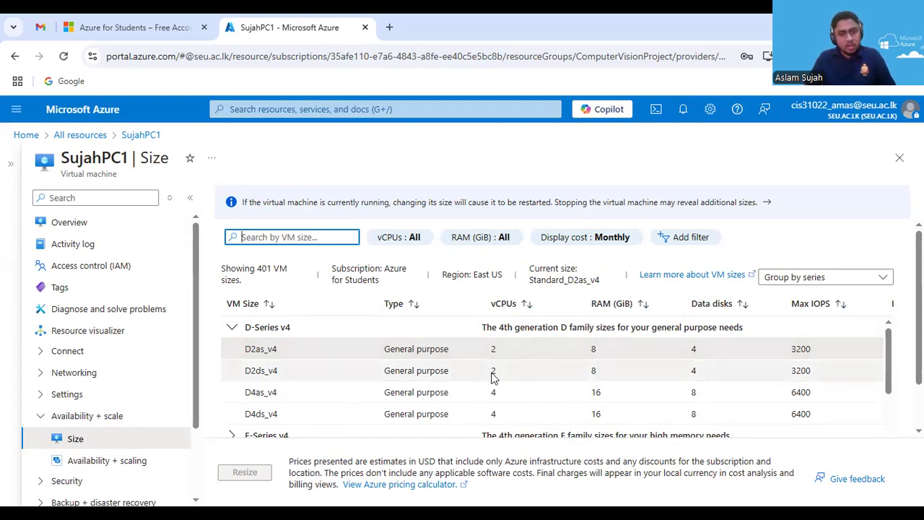
scroll(471, 399, down, 3)
scroll(462, 400, up, 3)
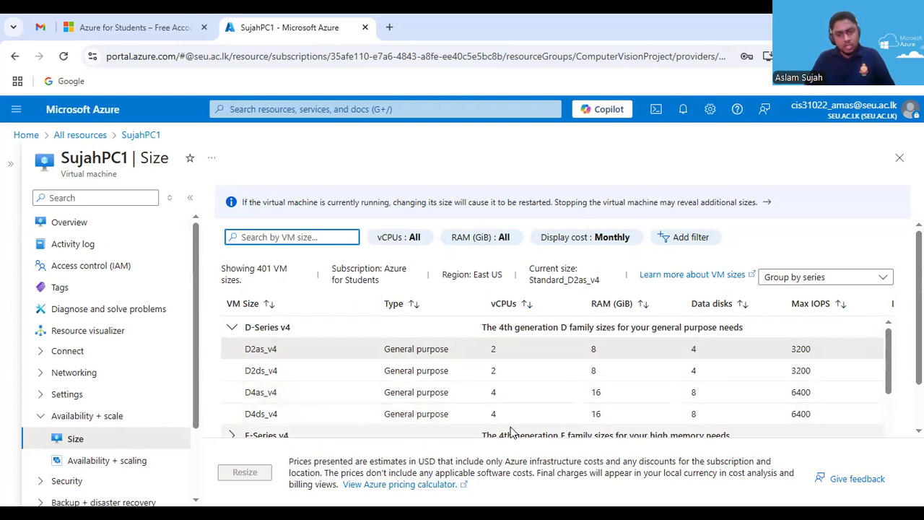
click(371, 399)
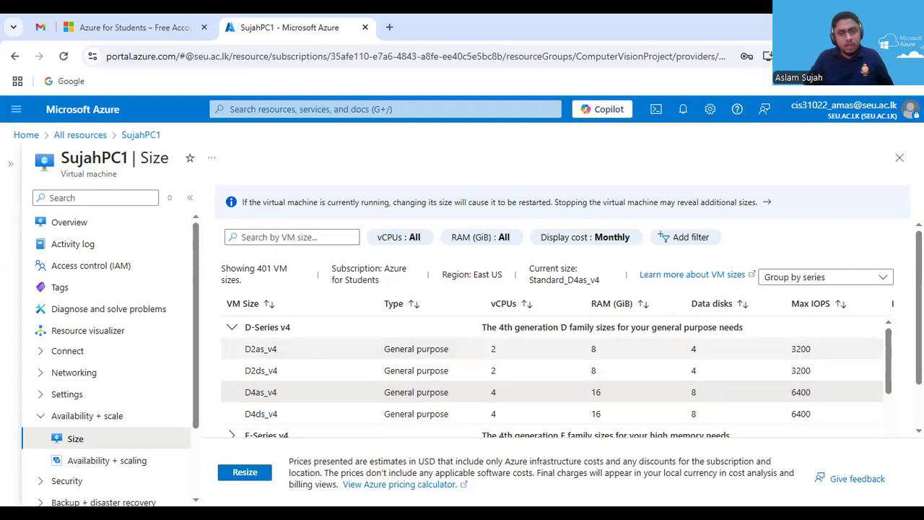
click(899, 156)
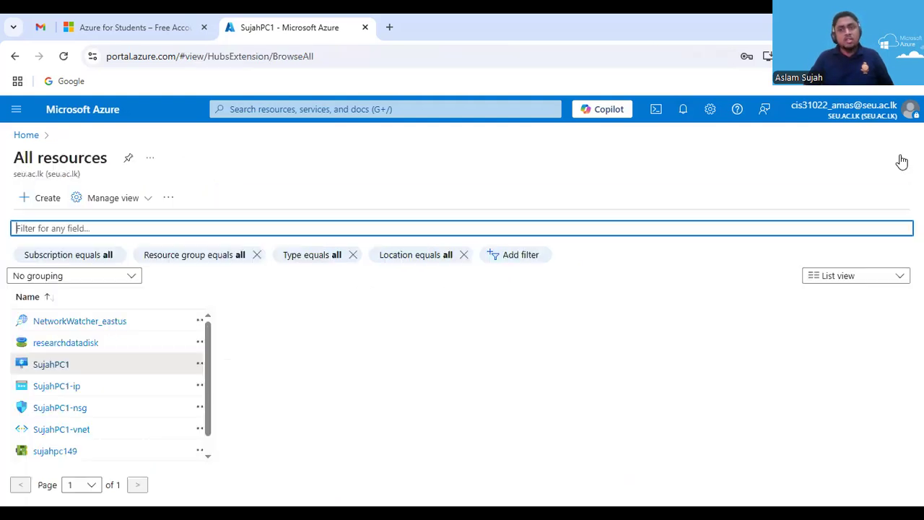
Reopen the virtual machine from All resources, look through its overview, and collapse the resource list beside it
click(67, 360)
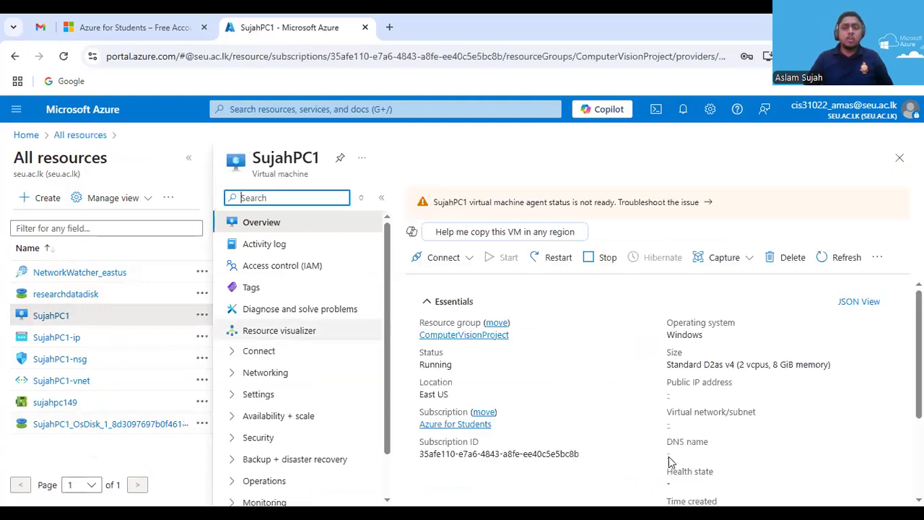
scroll(618, 414, down, 10)
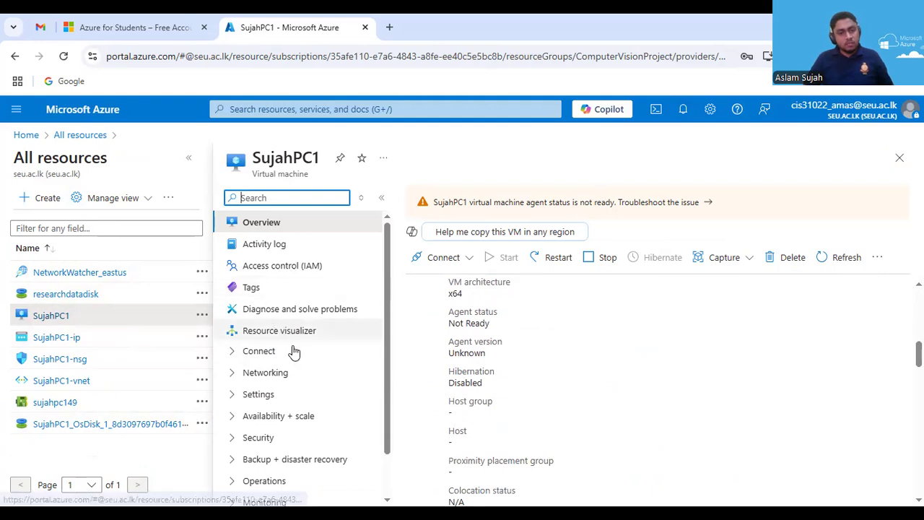
scroll(534, 365, up, 10)
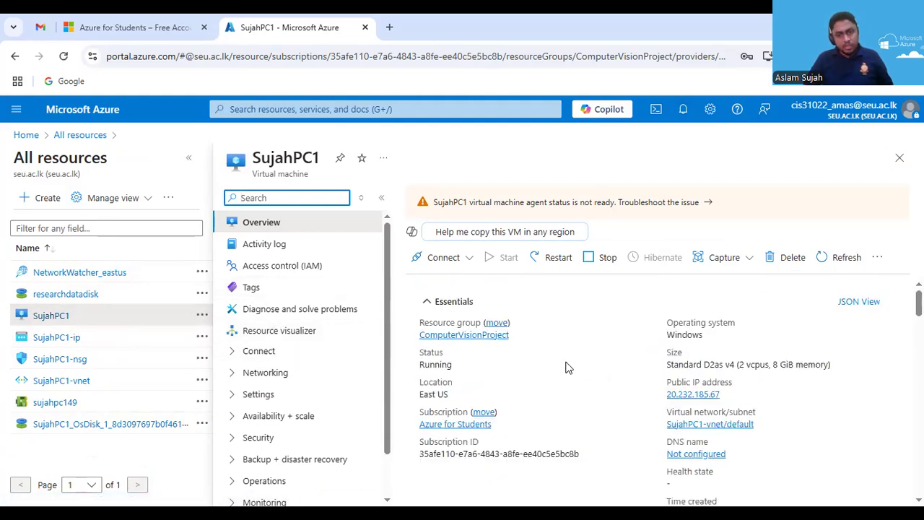
scroll(592, 360, down, 2)
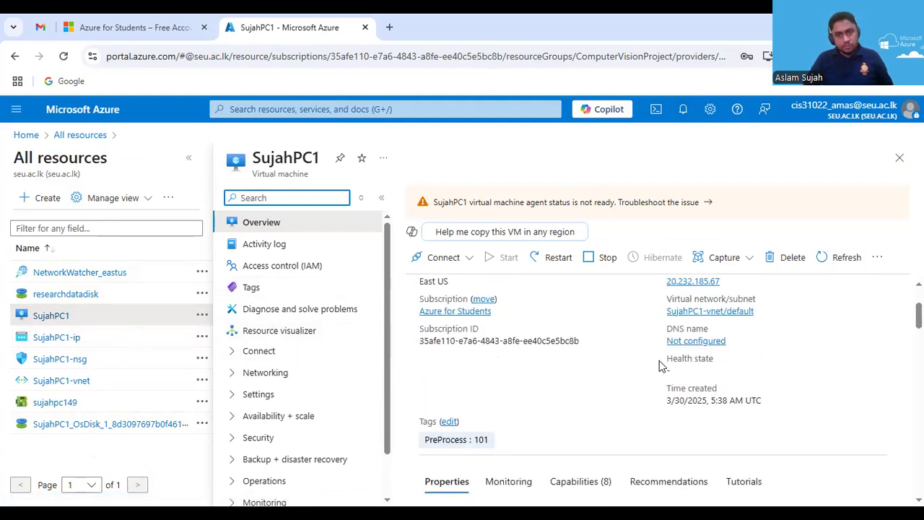
scroll(657, 361, up, 2)
scroll(649, 375, down, 4)
scroll(621, 377, down, 2)
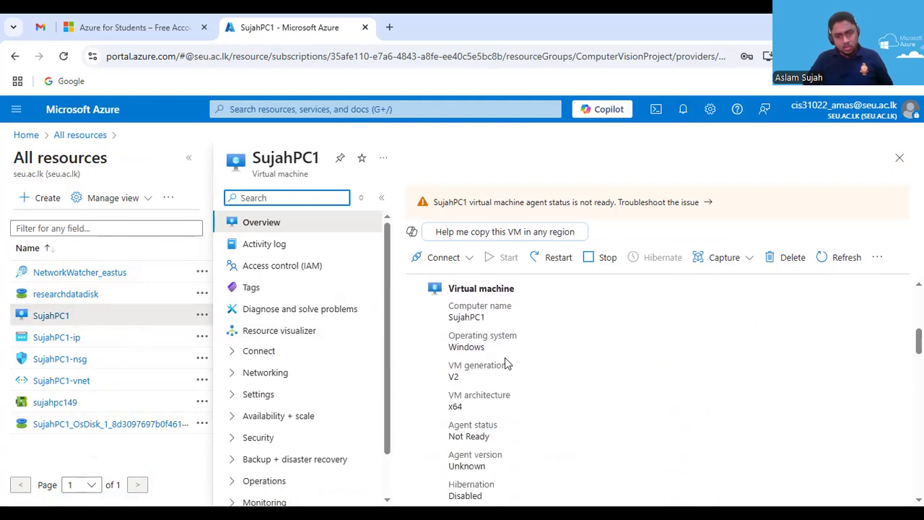
click(188, 157)
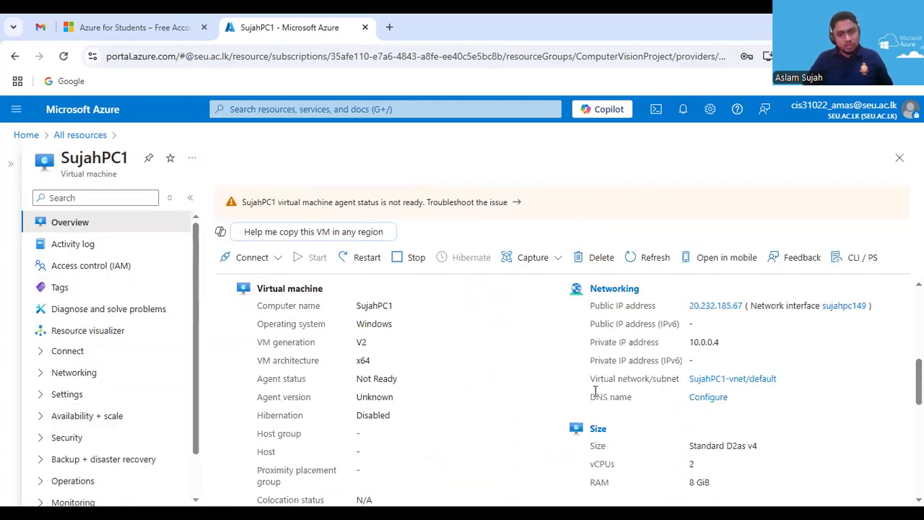
Examine the size, source image, disk, availability, security, health monitoring and auto-shutdown properties, and return to the Essentials section
scroll(610, 375, down, 2)
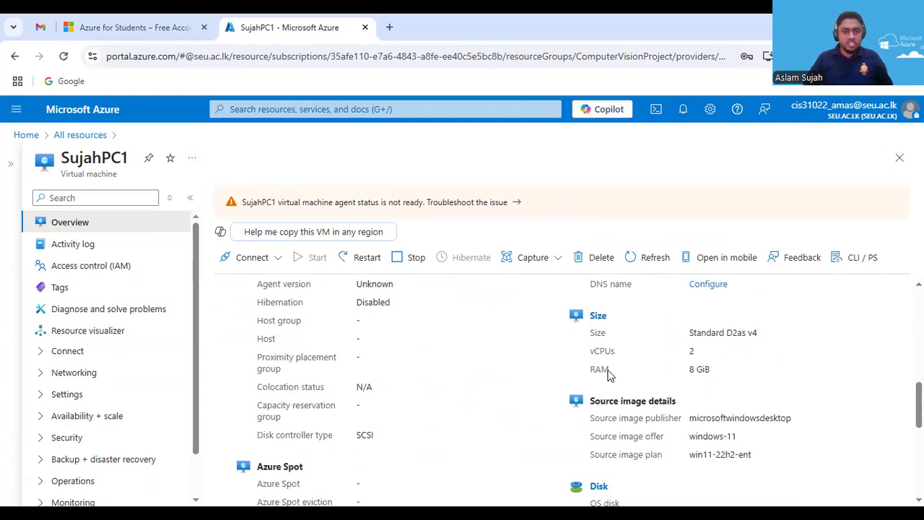
scroll(453, 401, down, 2)
scroll(453, 402, down, 2)
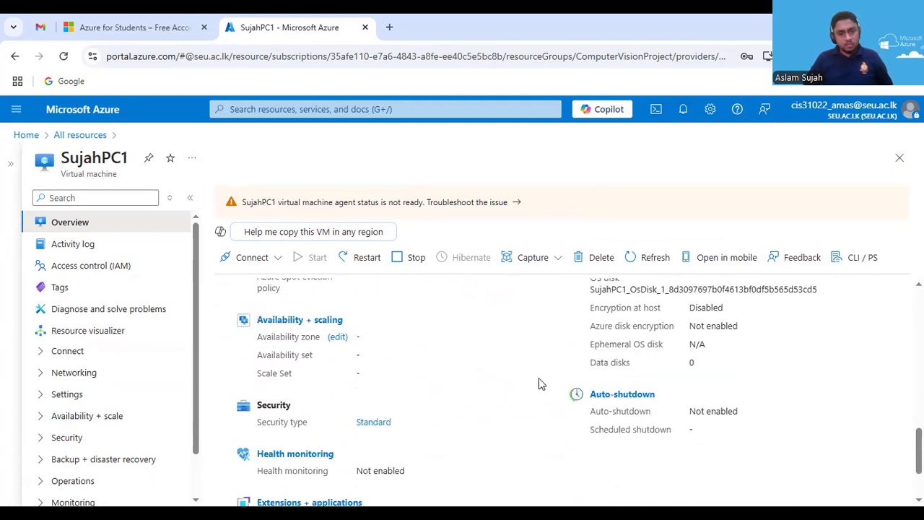
scroll(539, 377, down, 2)
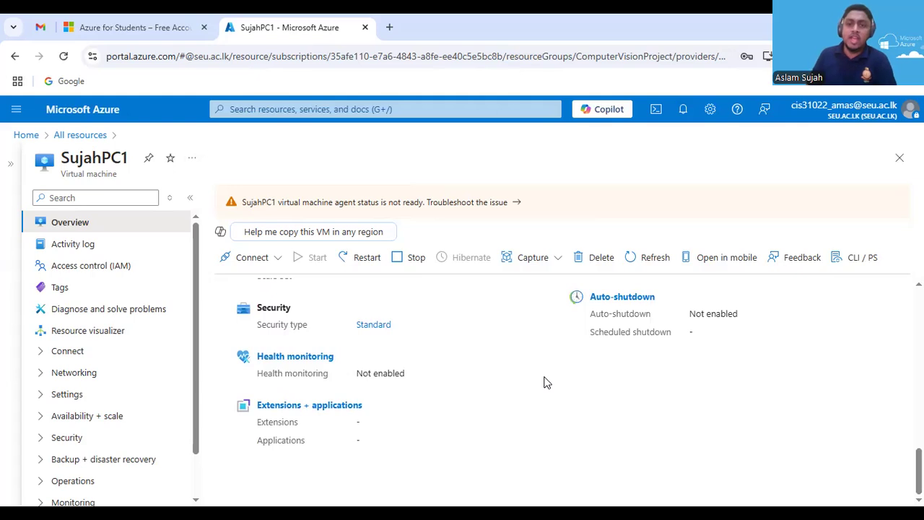
scroll(546, 381, up, 8)
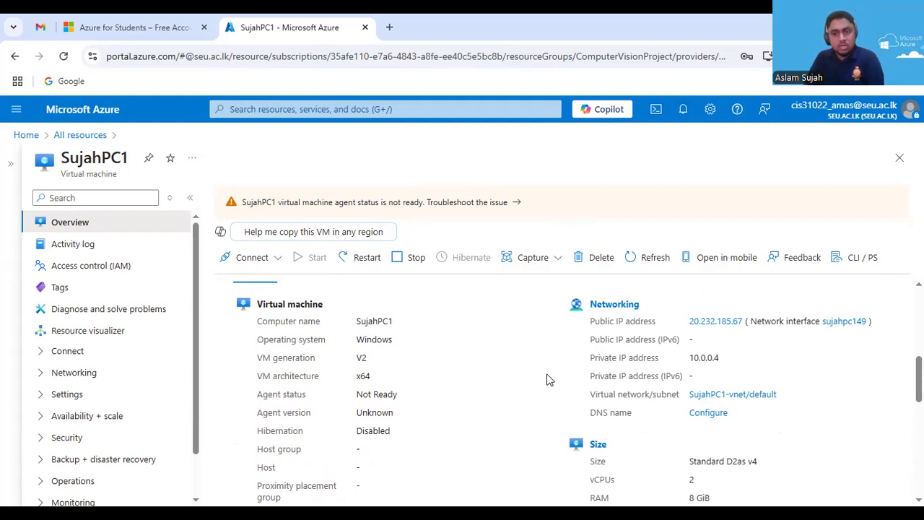
scroll(548, 381, up, 2)
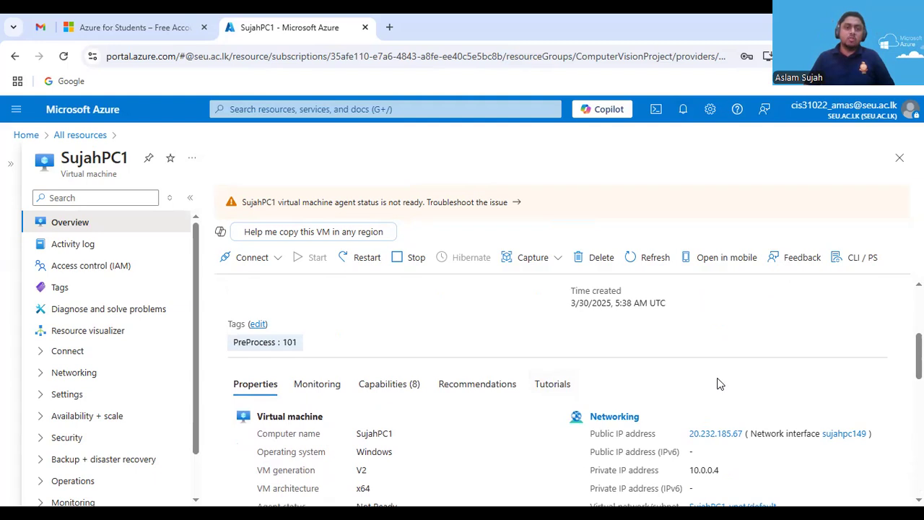
scroll(553, 406, up, 2)
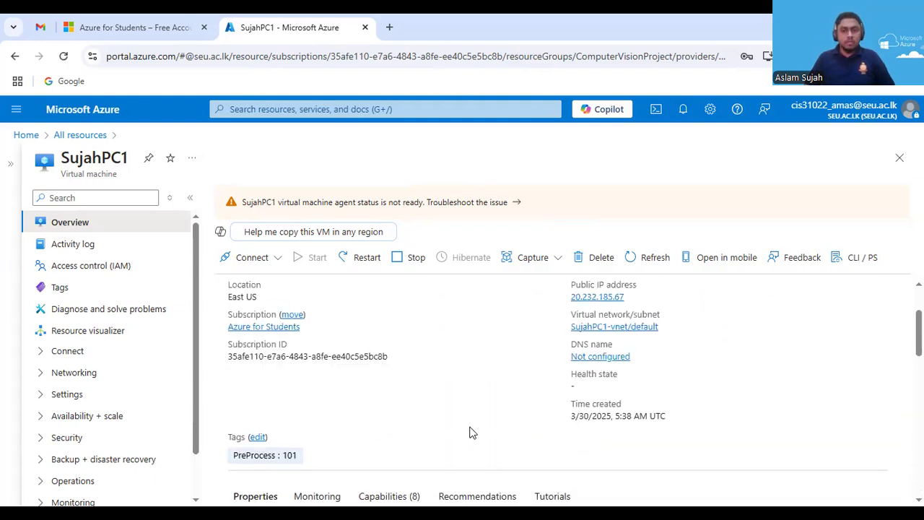
scroll(480, 404, up, 2)
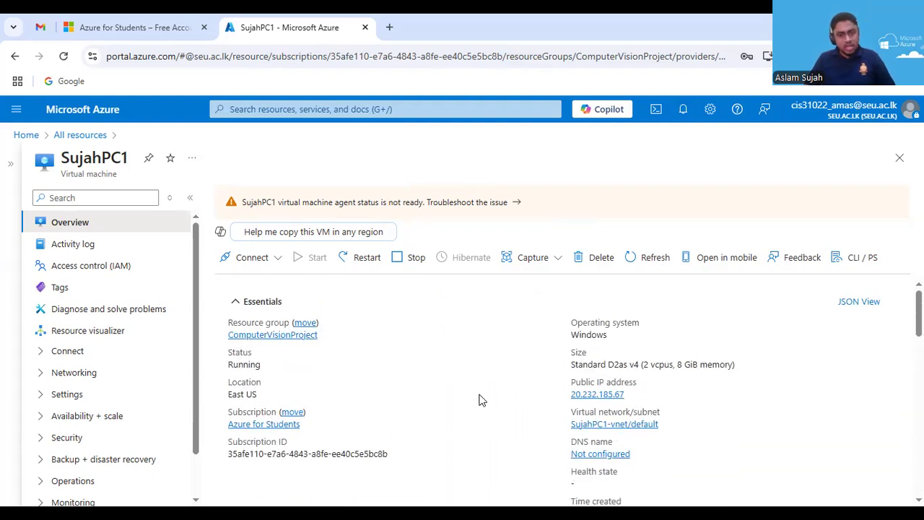
Look over the overview properties once more, view the virtual machine's resource JSON, and close it
scroll(481, 401, down, 3)
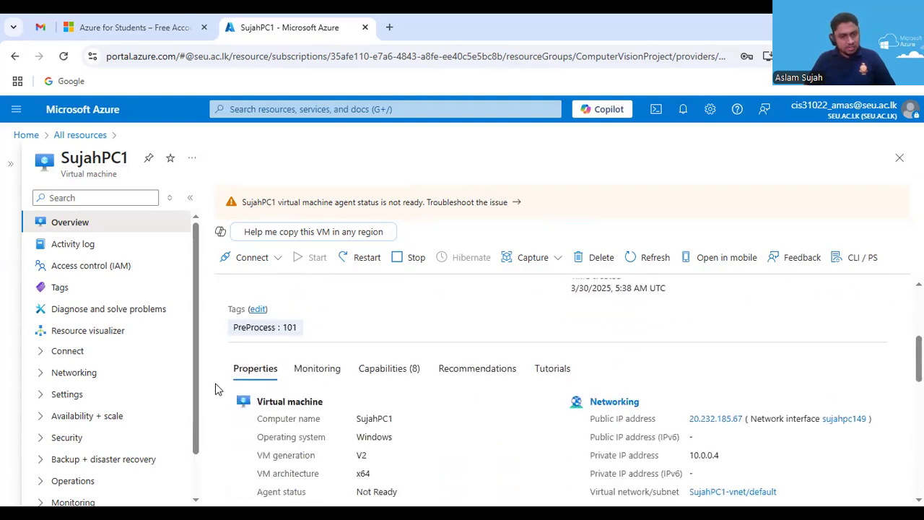
scroll(376, 381, down, 3)
scroll(436, 401, down, 3)
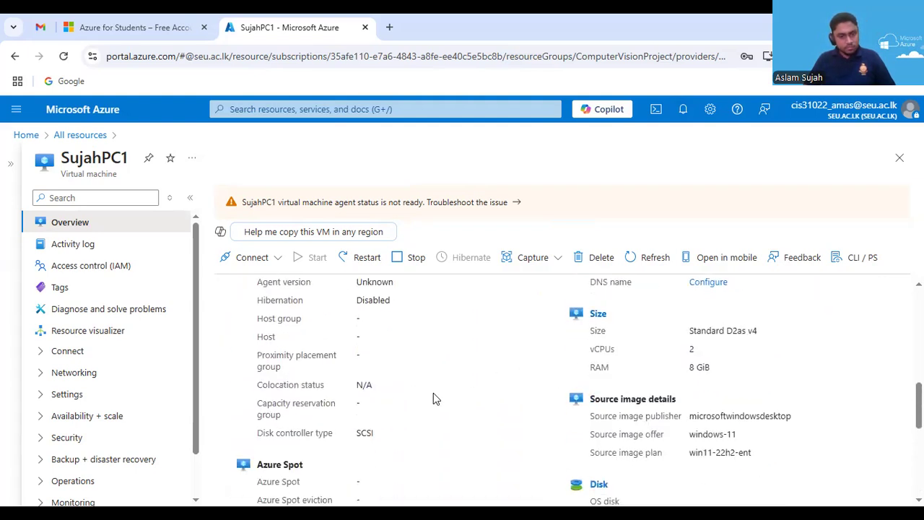
scroll(433, 393, down, 2)
scroll(418, 369, up, 5)
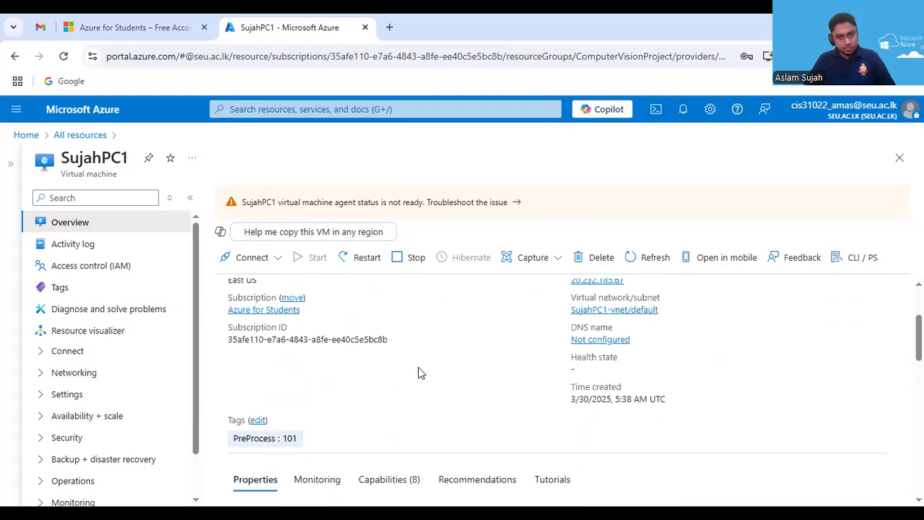
scroll(418, 368, down, 2)
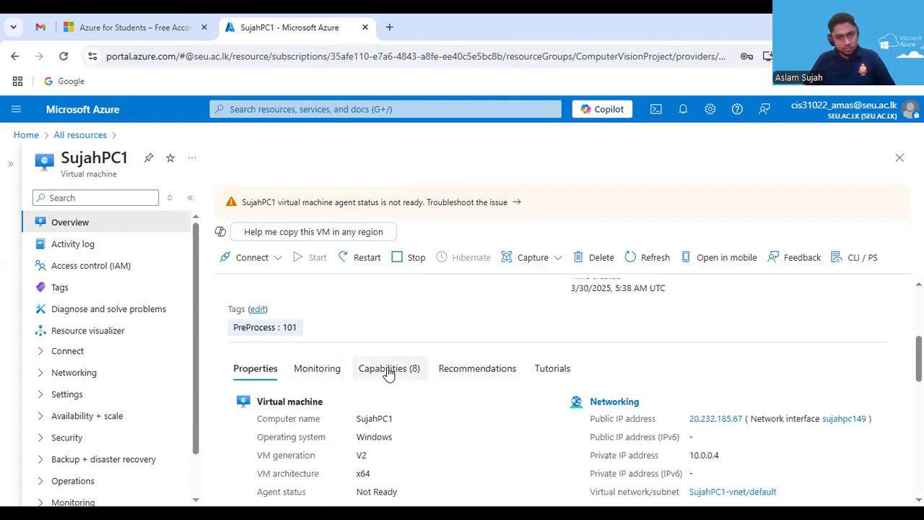
scroll(369, 359, up, 3)
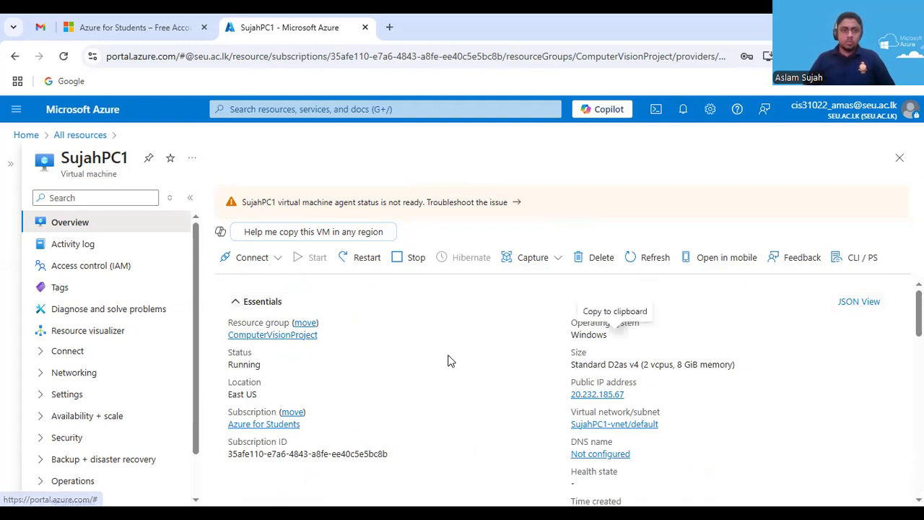
click(848, 303)
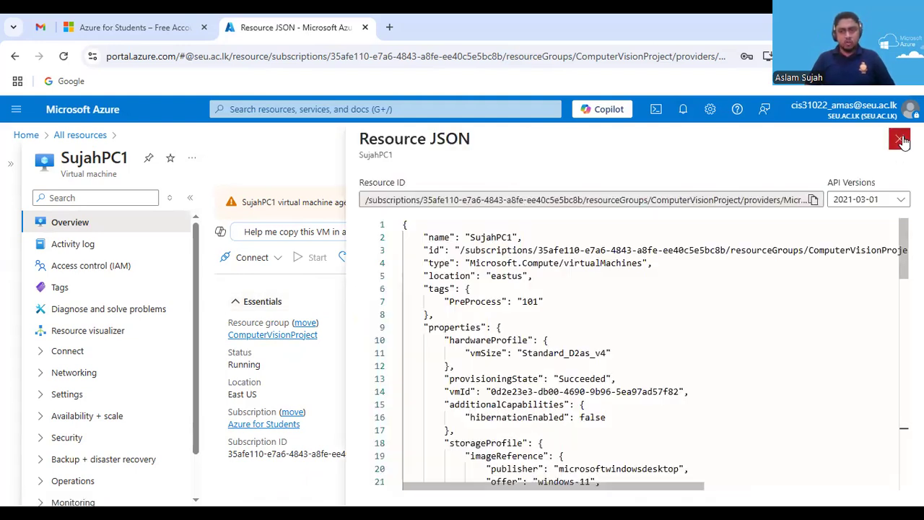
click(900, 138)
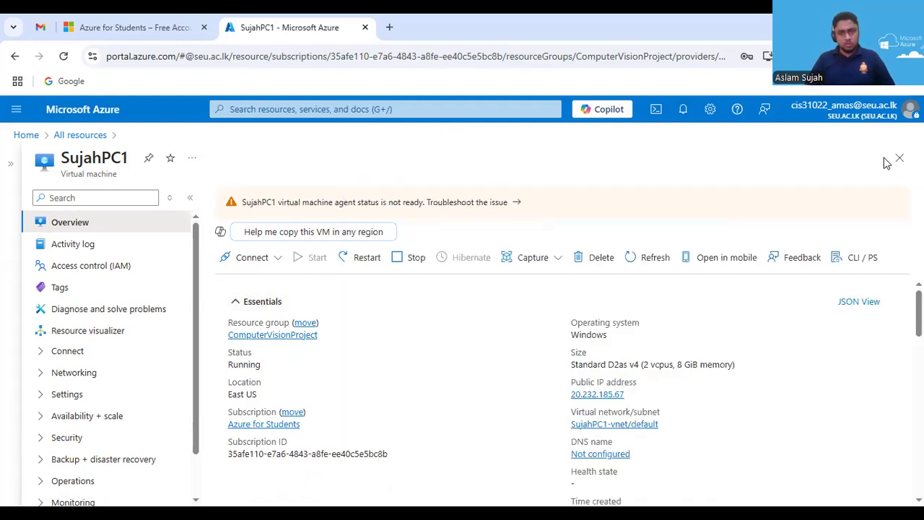
View the virtual machine's resource JSON, look over its available API versions, and close it
click(860, 303)
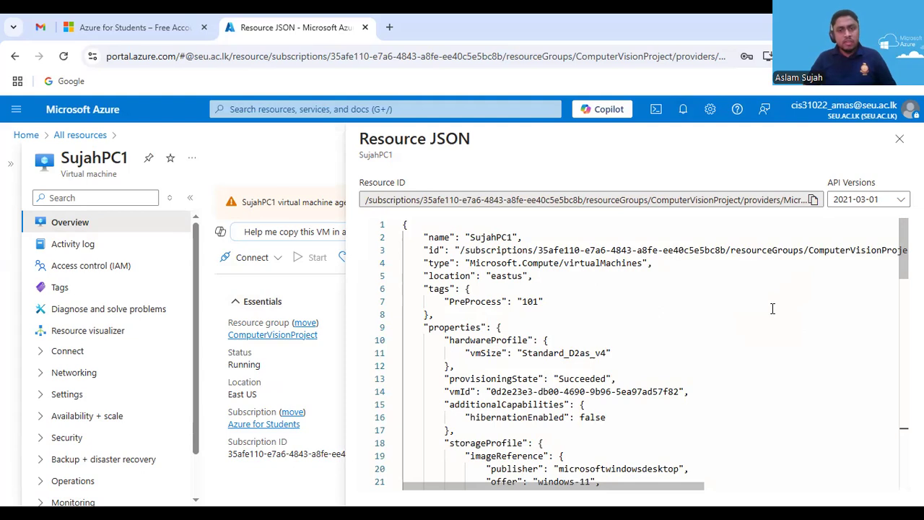
click(902, 201)
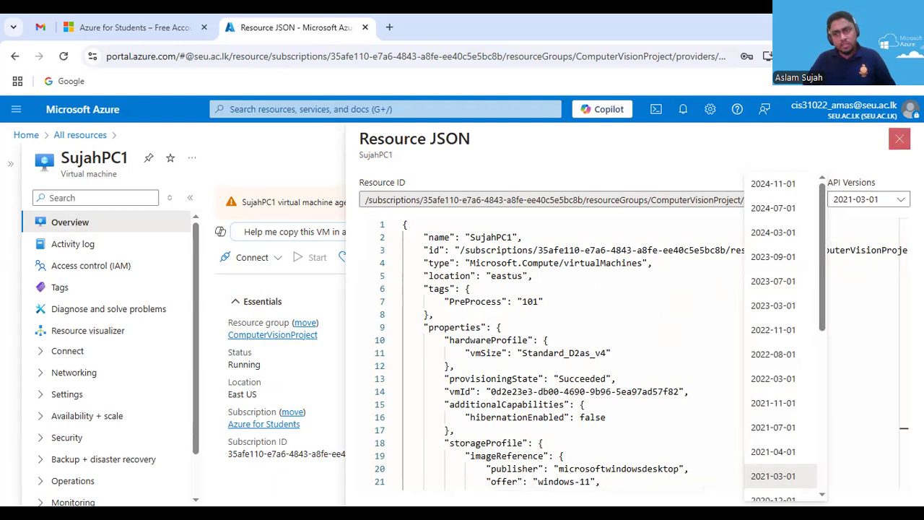
click(899, 138)
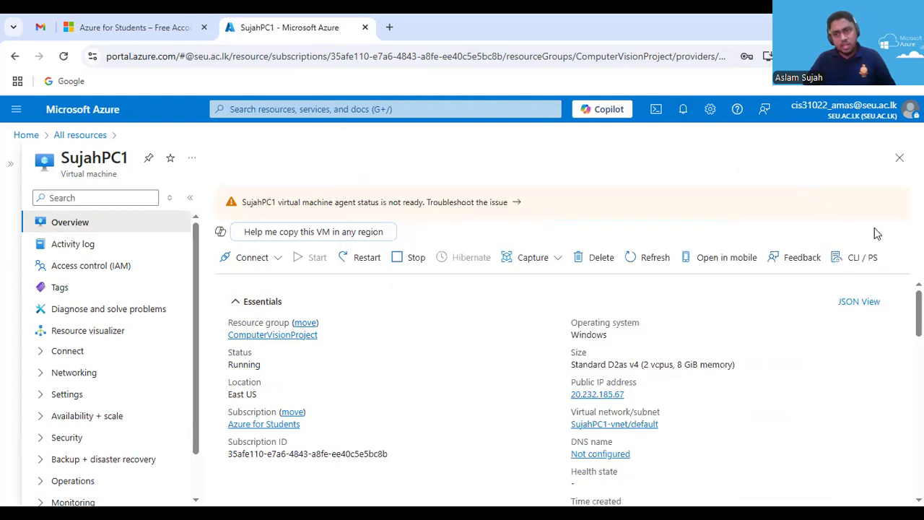
Reopen the virtual machine's resource JSON, copy the resource ID, and look through the JSON text
click(858, 303)
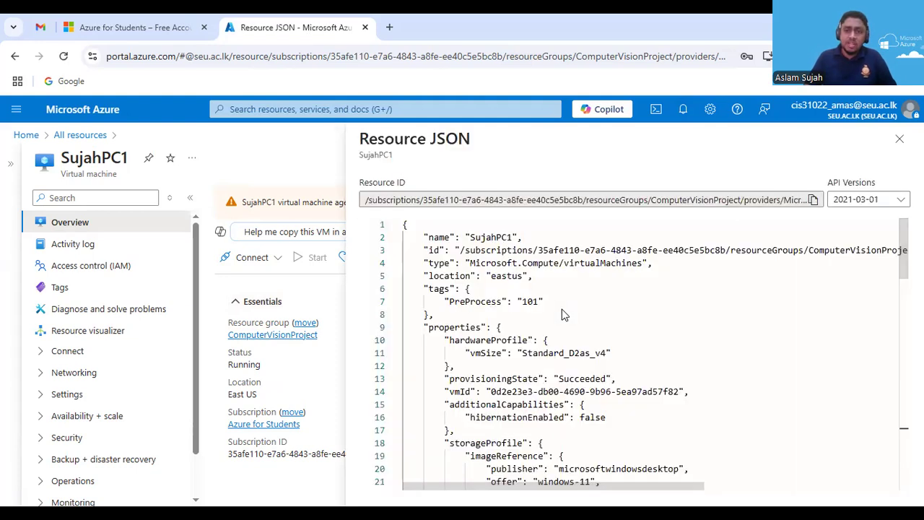
click(814, 202)
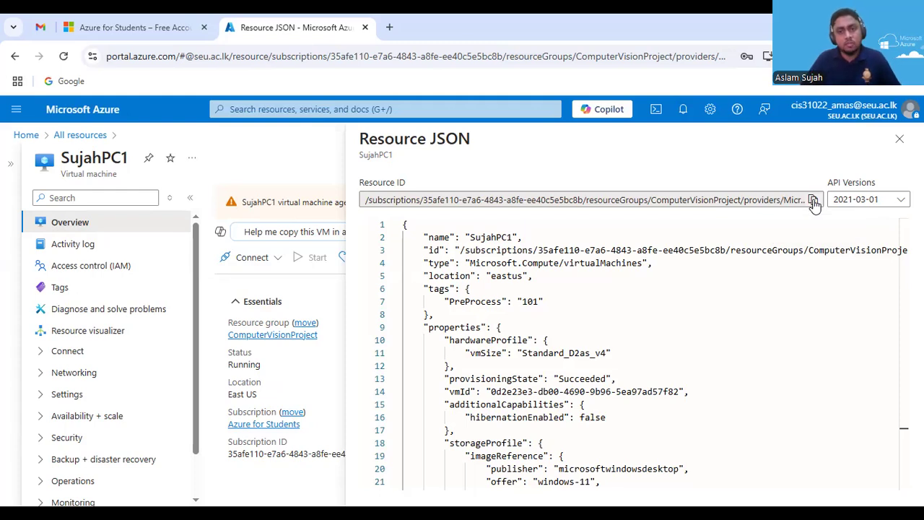
scroll(687, 332, down, 2)
scroll(687, 336, down, 5)
scroll(687, 335, down, 2)
scroll(688, 339, up, 8)
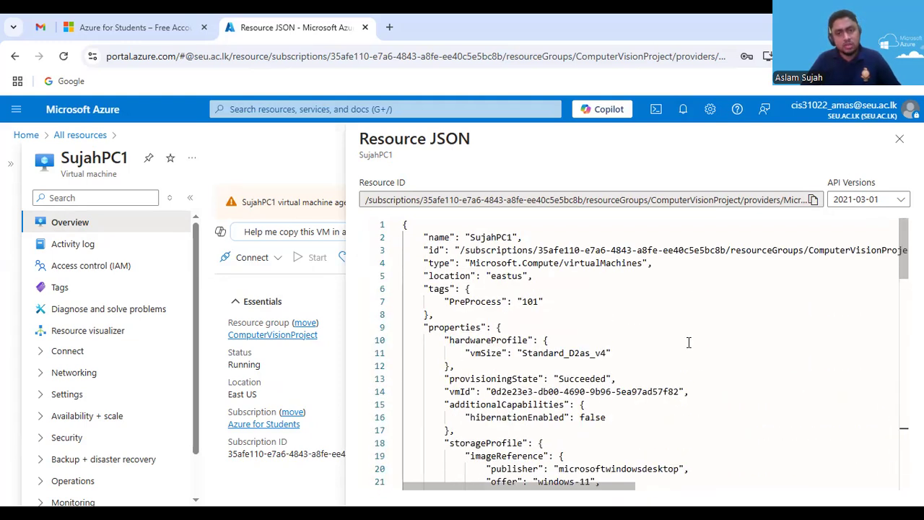
Search the resource JSON page for "User", clear the search text, and copy the resource ID again
key(ctrl+f)
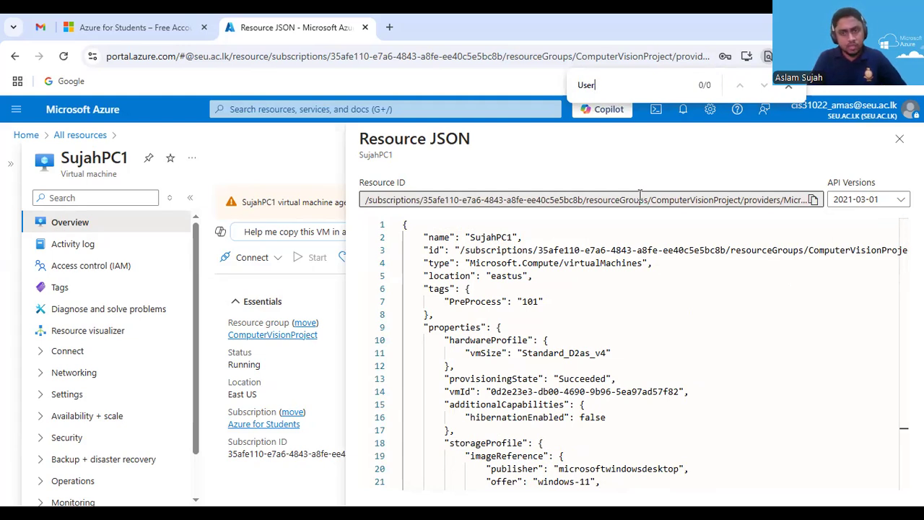
key(BackSpace)
key(BackSpace)
key(BackSpace)
key(BackSpace)
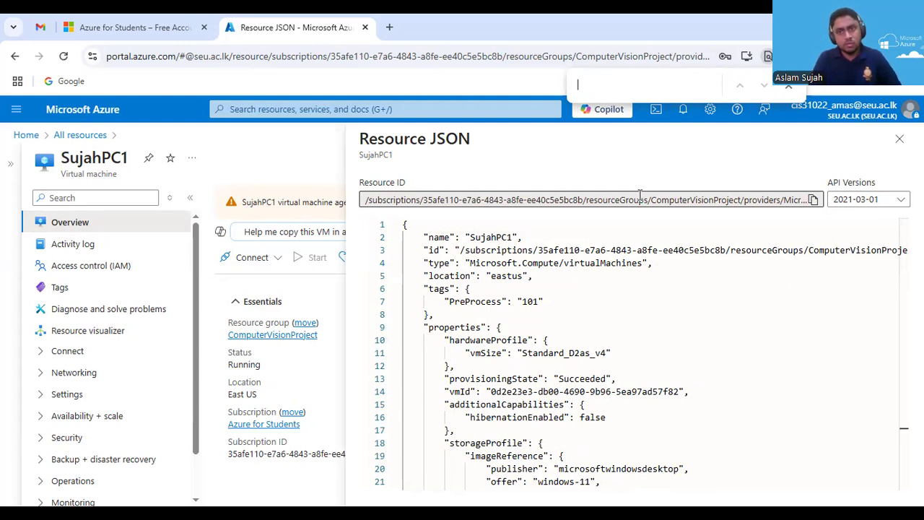
click(814, 202)
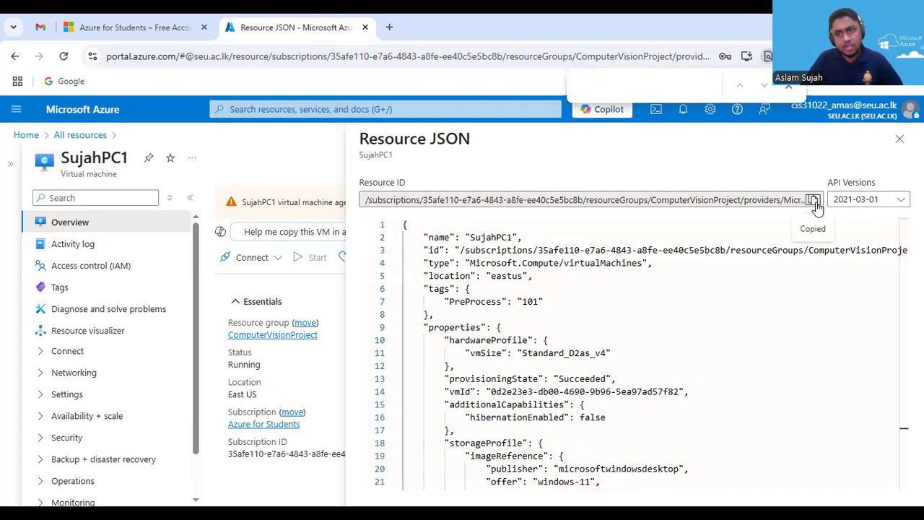
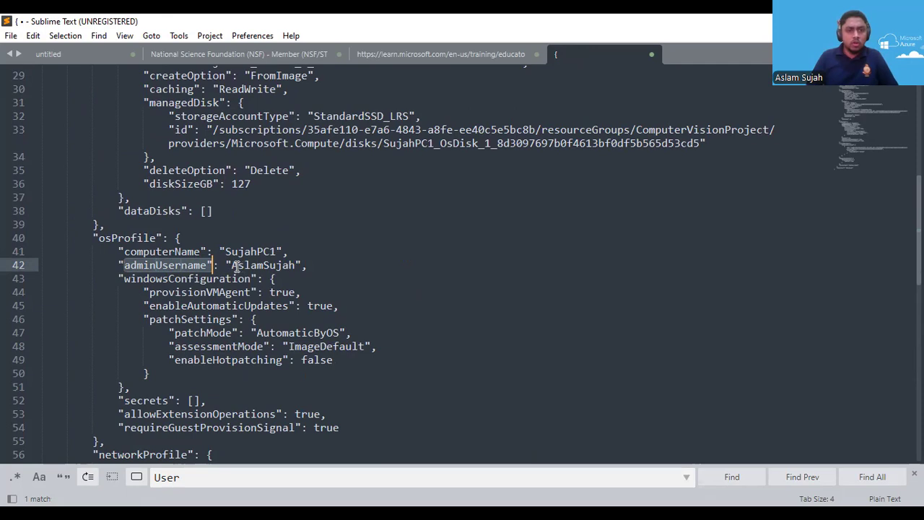
Copy the adminUsername value from the osProfile section, and switch to the Azure portal in Chrome to close the resource JSON
drag(231, 265, 296, 265)
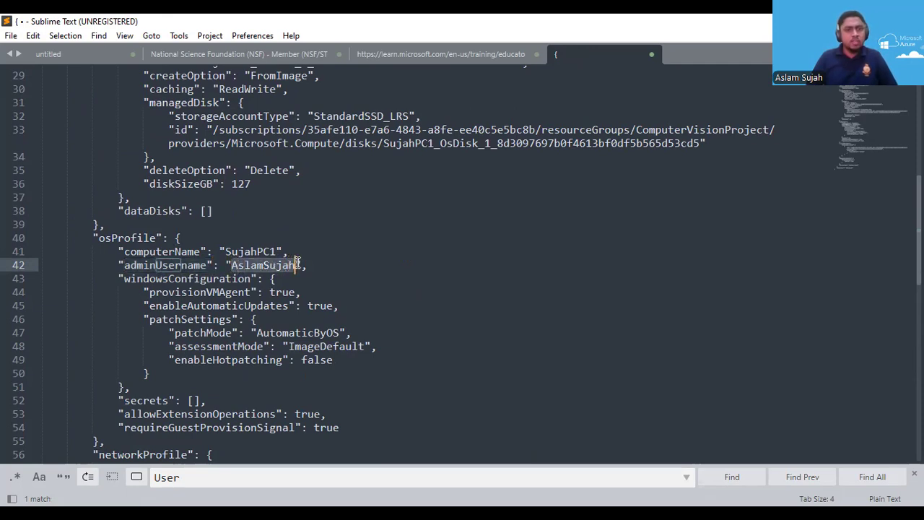
key(ctrl+c)
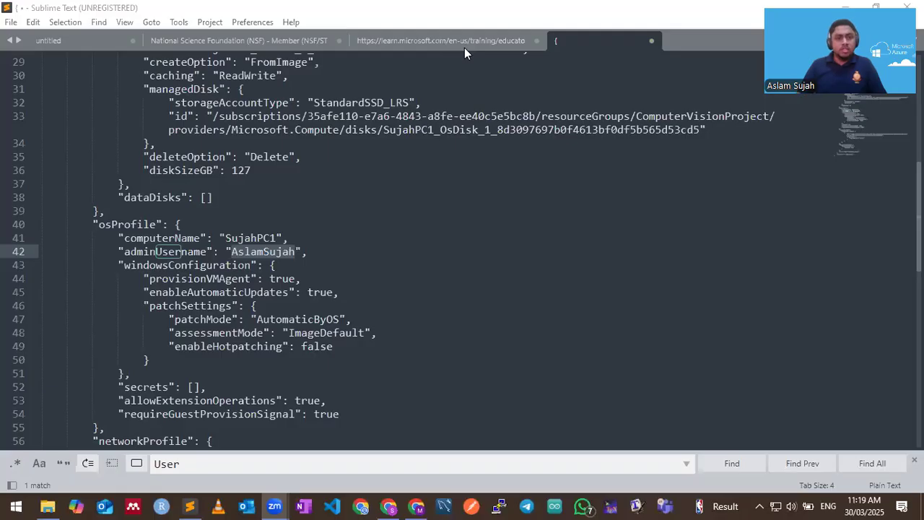
click(417, 505)
click(899, 126)
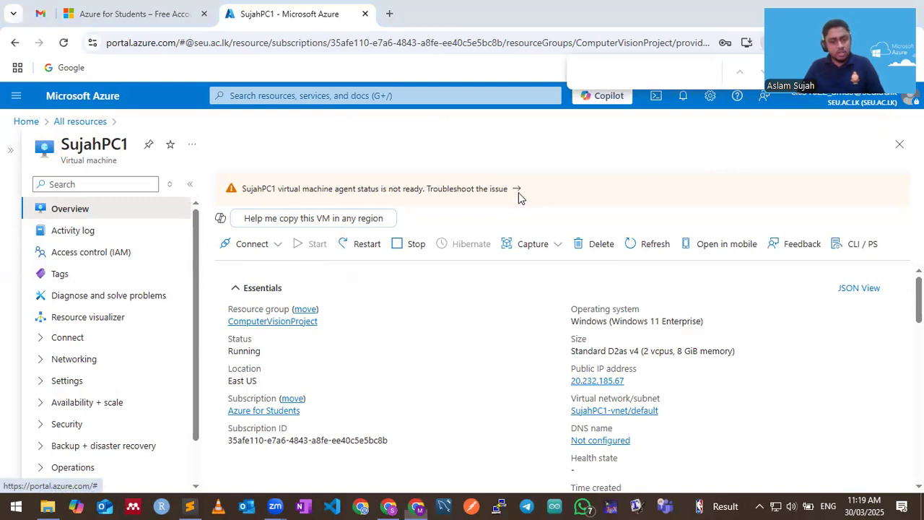
Open Remote Desktop Connection and enter the virtual machine's copied public IP address, 20.232.185.67, as the computer
key(super)
text(remote)
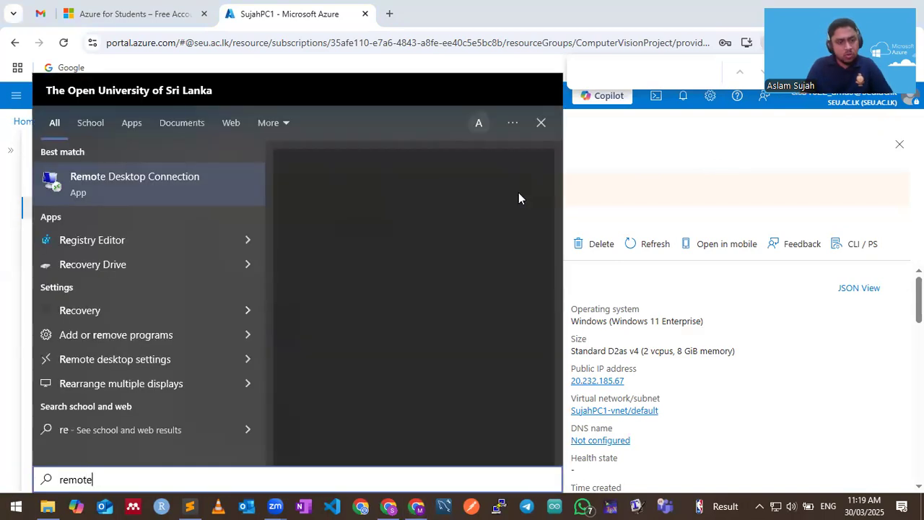
click(140, 174)
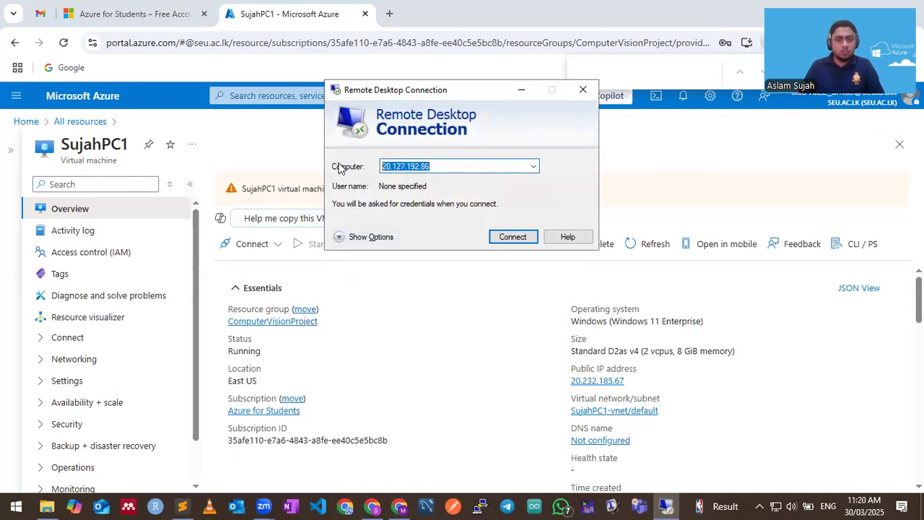
key(BackSpace)
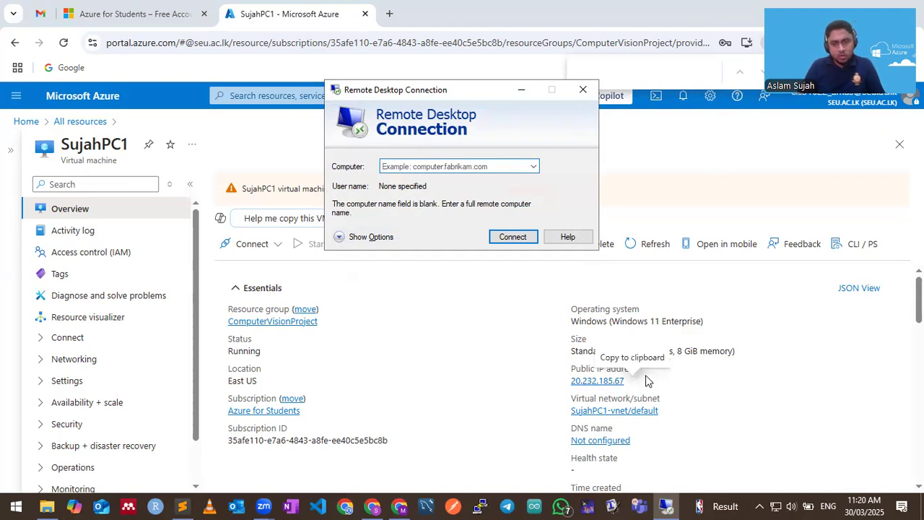
click(633, 381)
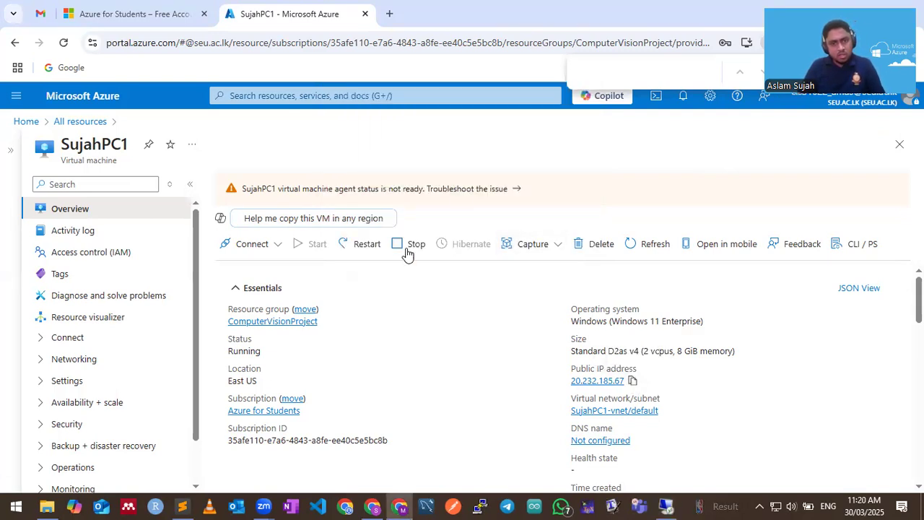
click(667, 503)
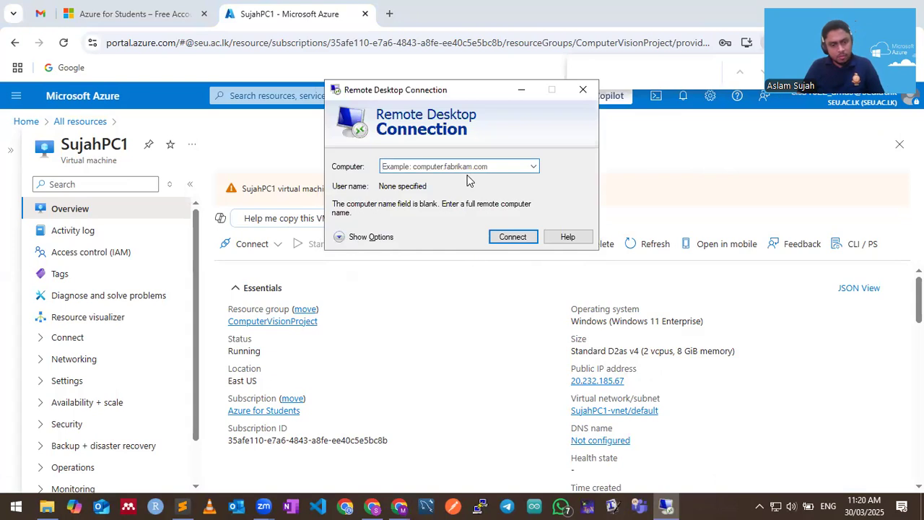
key(ctrl+v)
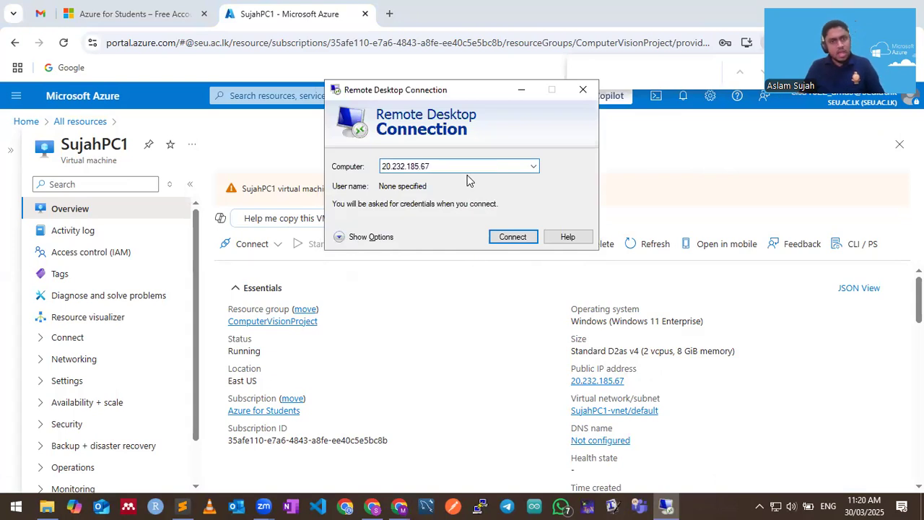
Show the additional logon settings and enter the virtual machine's administrator user name
click(339, 237)
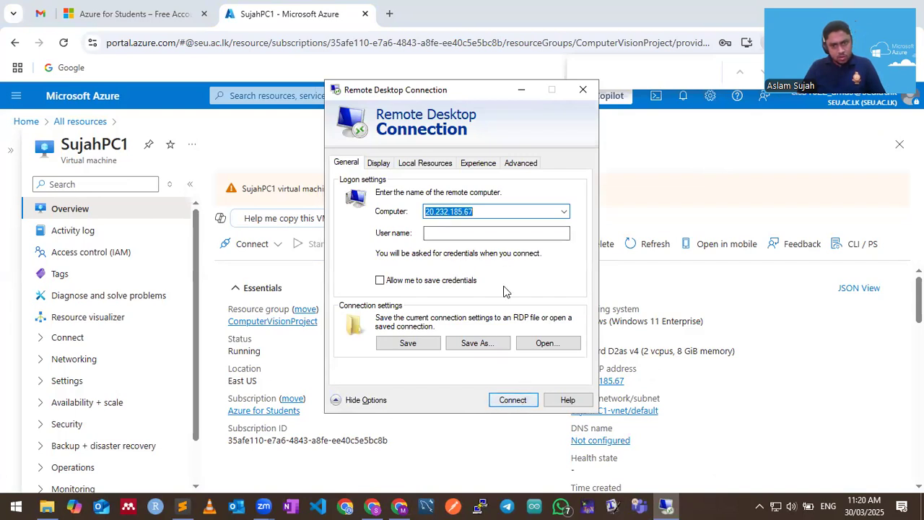
click(486, 231)
text(AslamSujah)
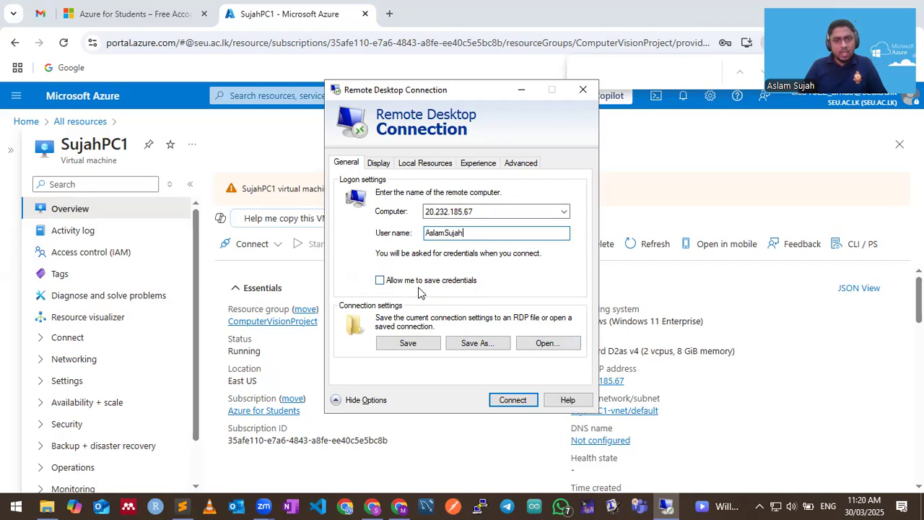
Connect to the virtual machine with the administrator account password and accept the untrusted certificate
click(510, 400)
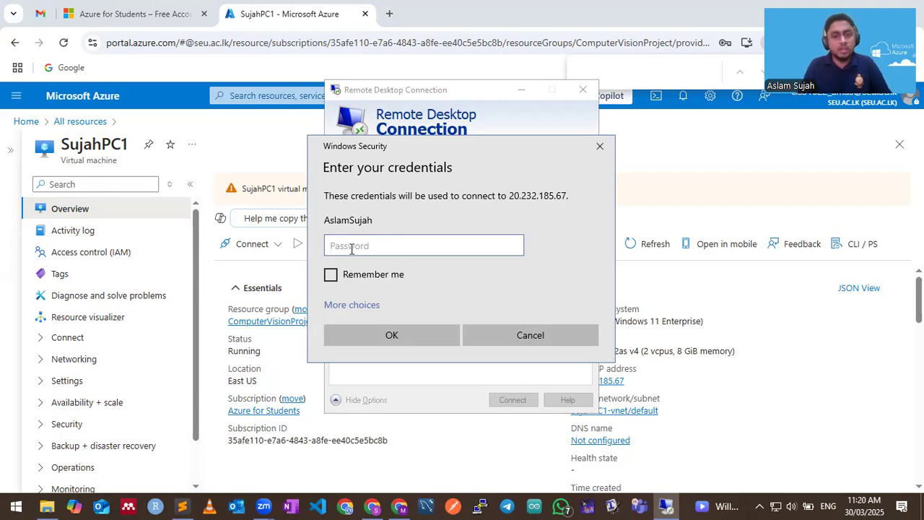
text(••)
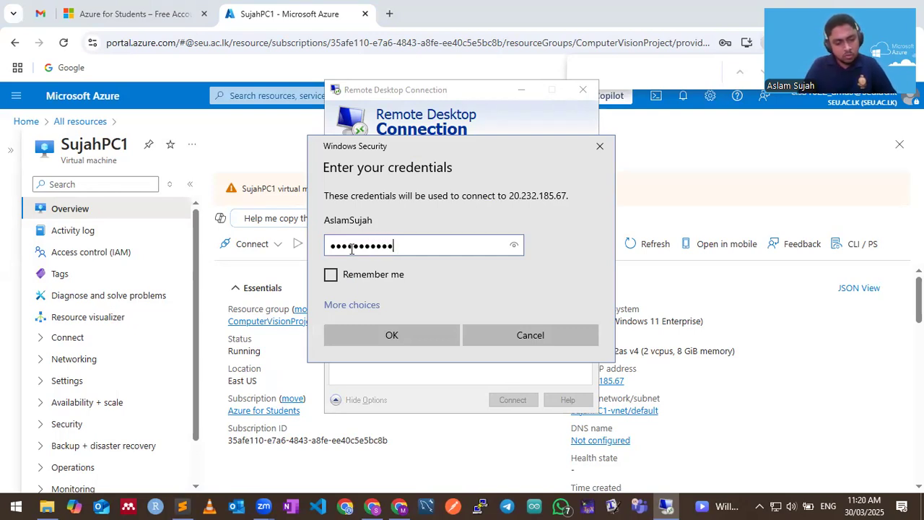
click(393, 330)
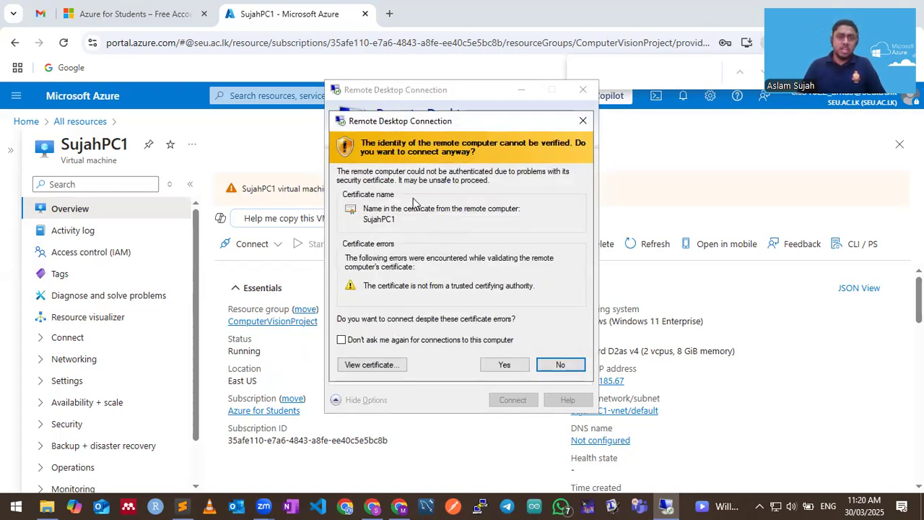
click(504, 365)
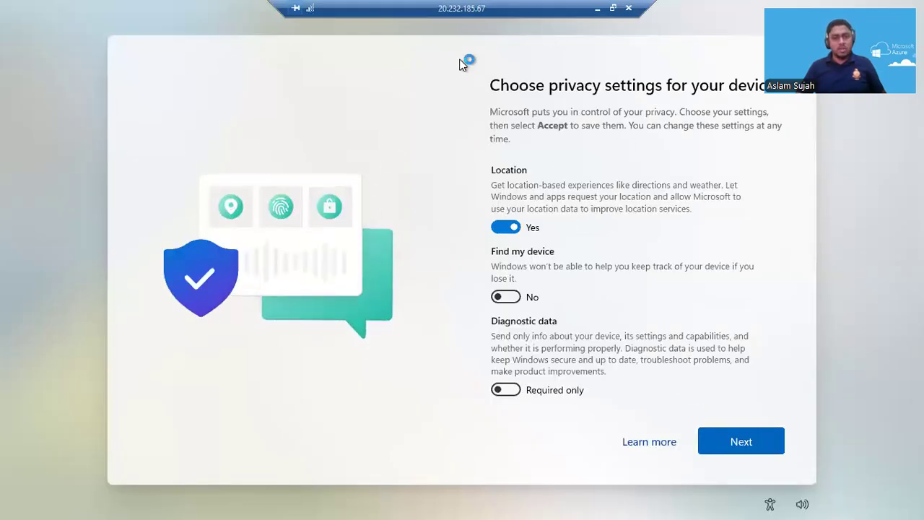
Accept the default Windows privacy settings on the remote machine and dismiss the Start menu
click(729, 435)
click(741, 442)
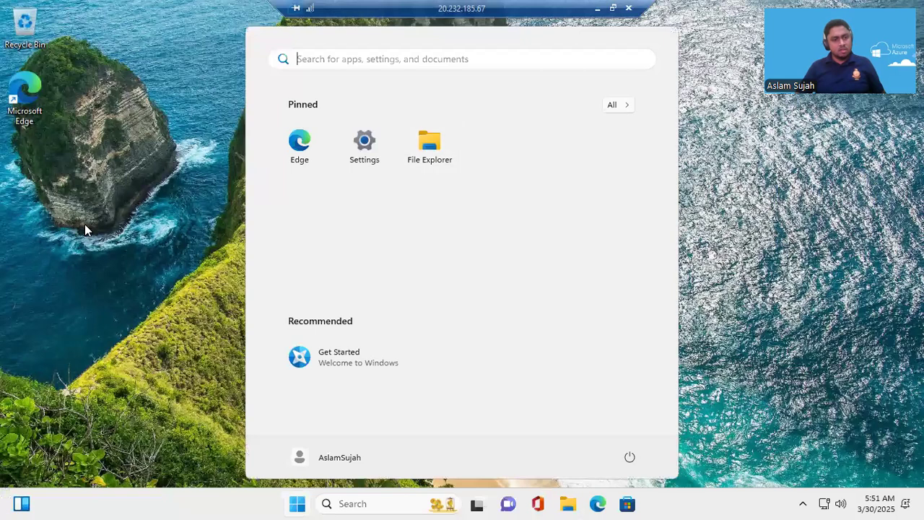
click(84, 224)
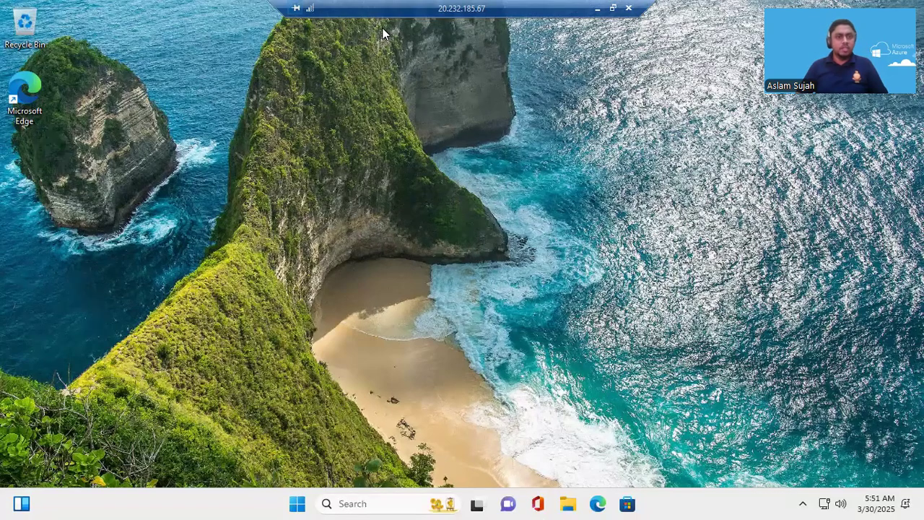
Open Task Manager on the remote machine, examine the CPU and Disk 0 (C:) performance, and close it
right_click(724, 505)
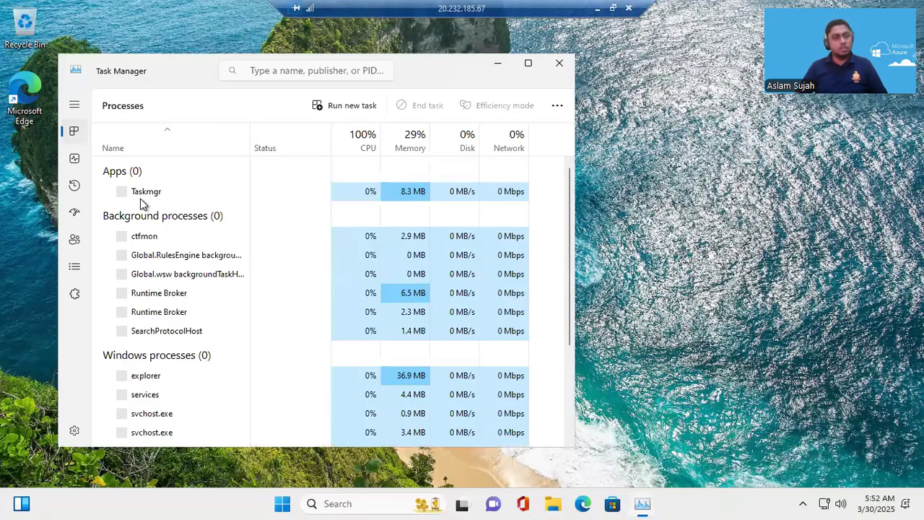
click(75, 160)
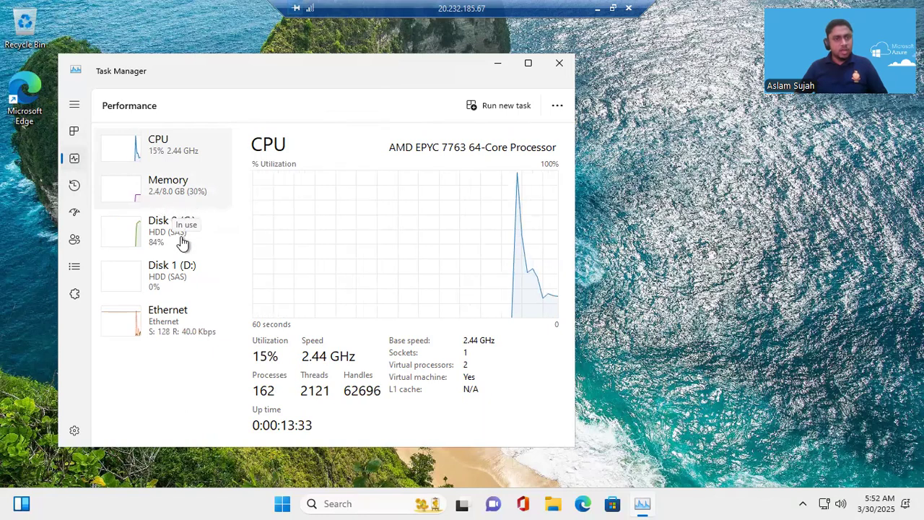
click(159, 246)
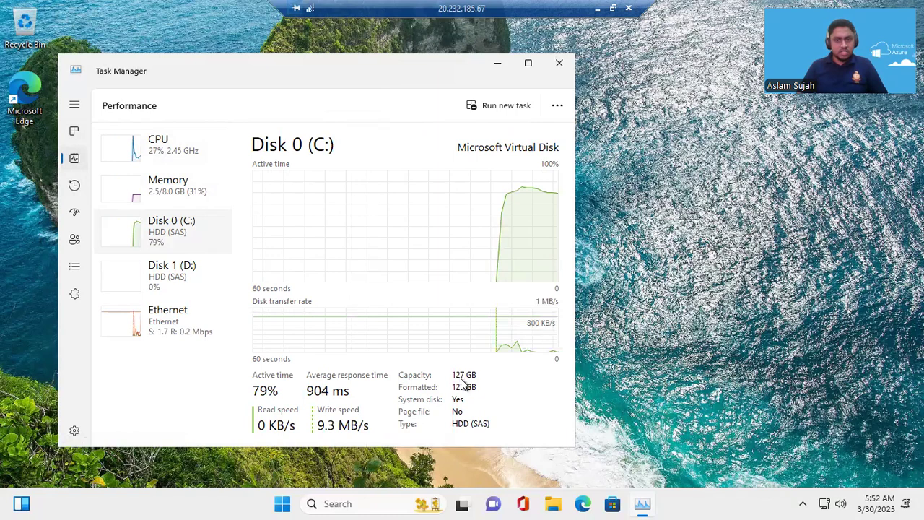
click(557, 64)
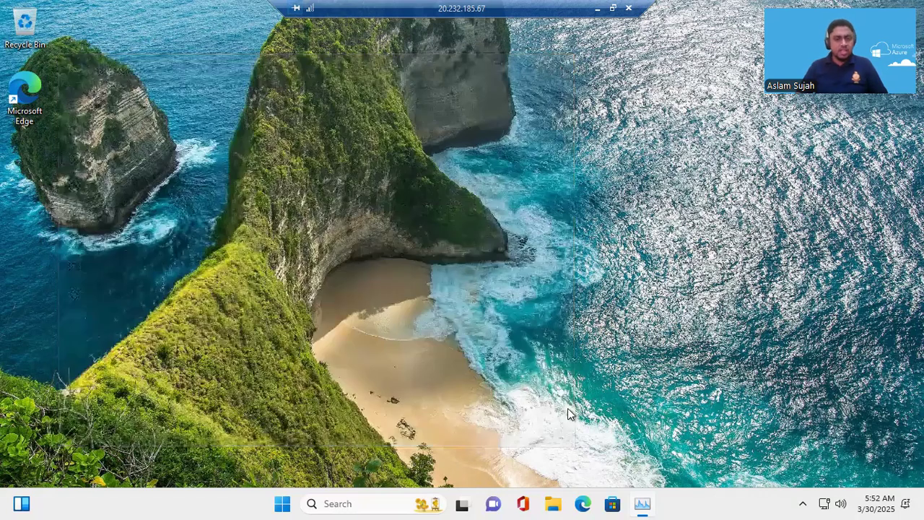
Open Microsoft Edge on the remote machine and finish its welcome setup without signing in, keeping the default data options
click(598, 503)
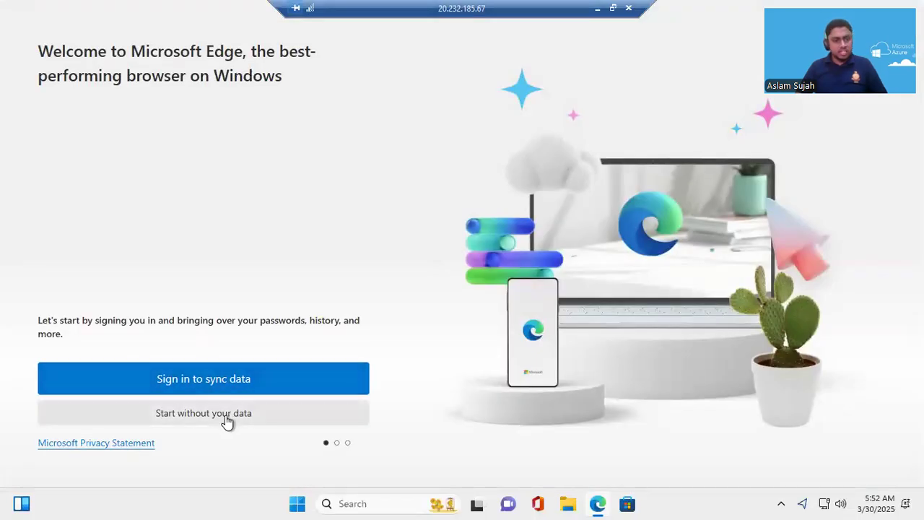
click(225, 417)
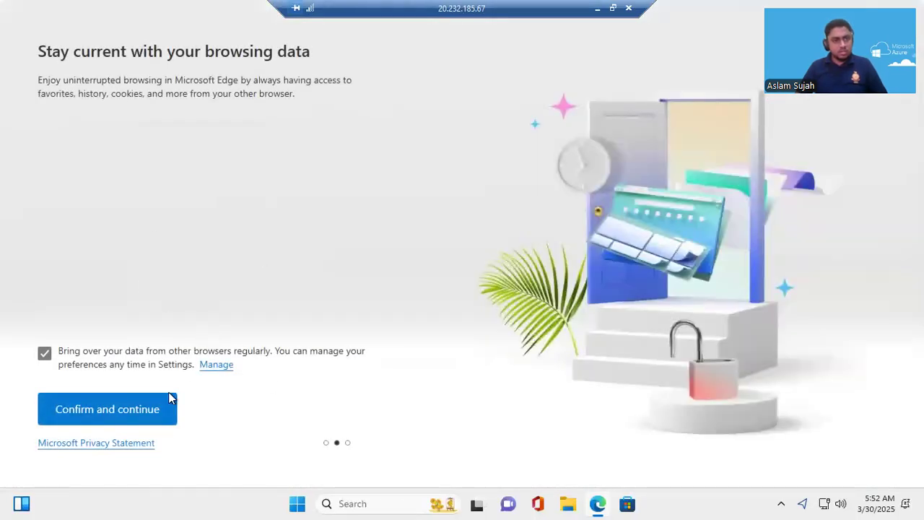
click(92, 426)
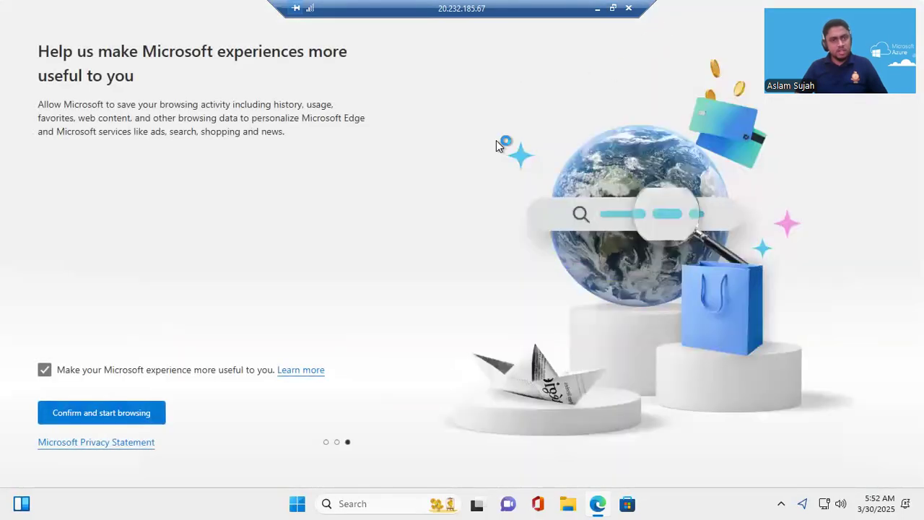
click(94, 405)
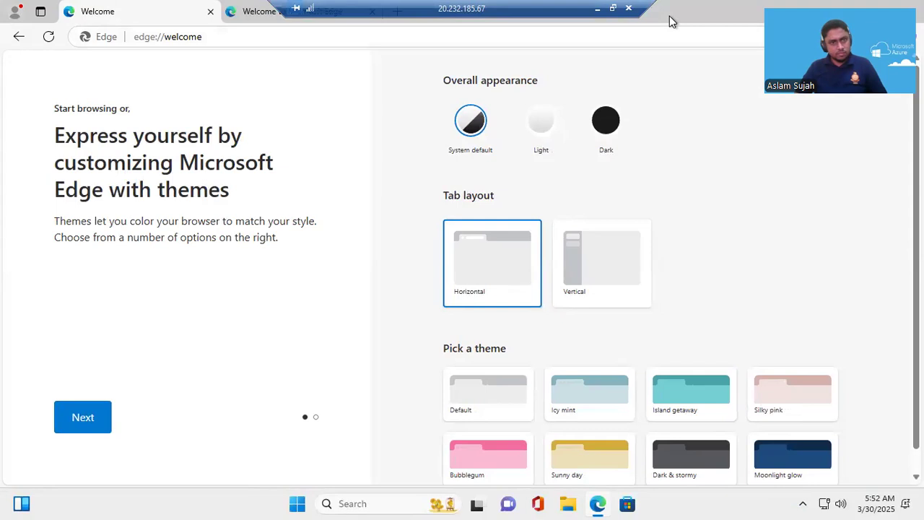
Close both Edge welcome tabs, leaving a single new tab in a restored, non-maximized browser window
drag(742, 19, 689, 137)
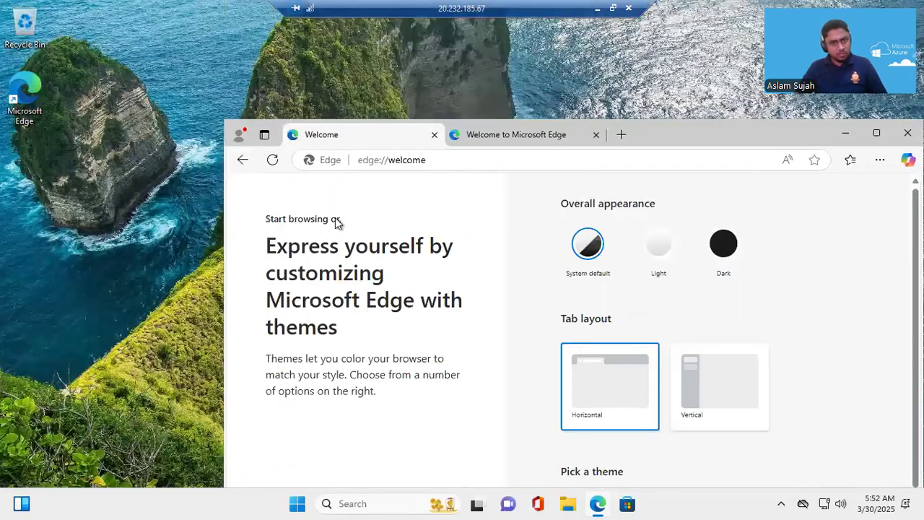
drag(334, 223, 334, 217)
click(334, 214)
click(359, 212)
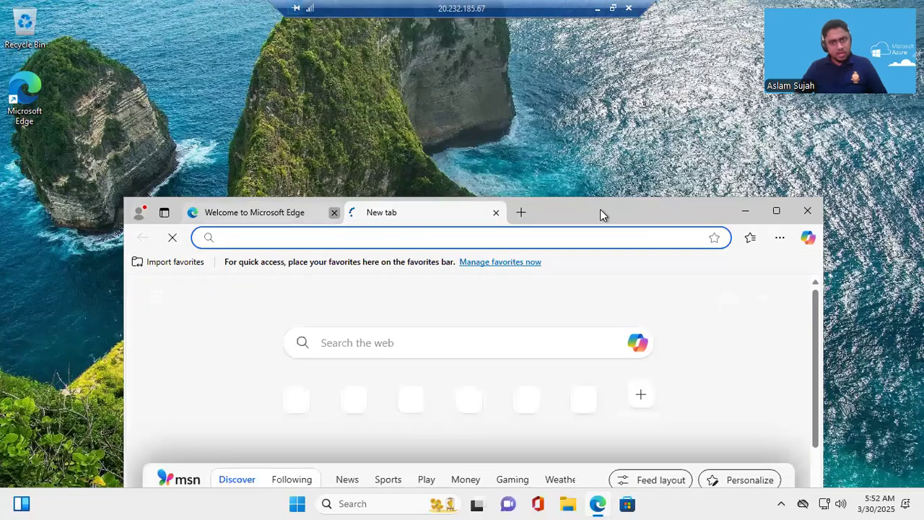
double_click(449, 206)
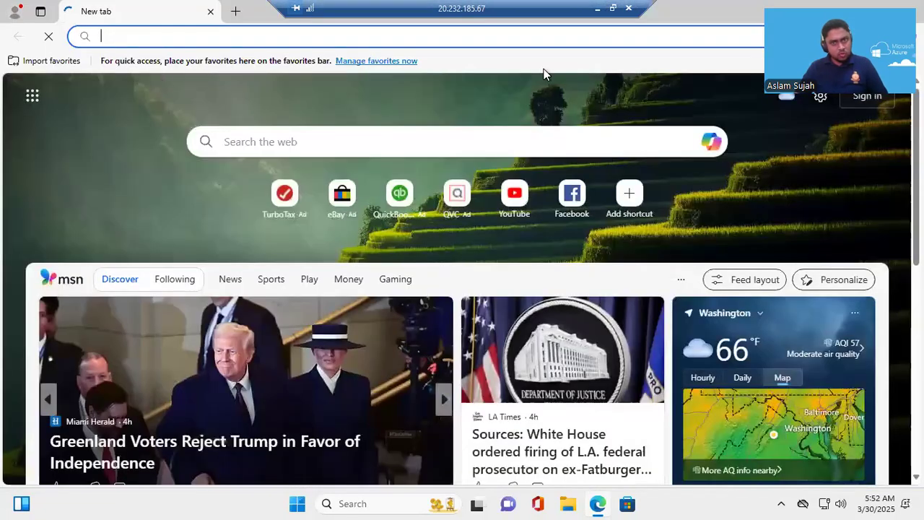
double_click(695, 19)
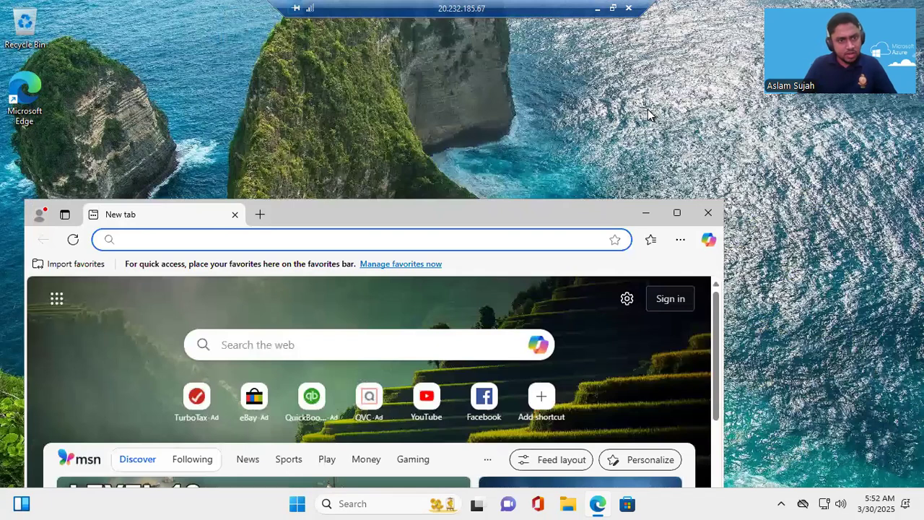
Search the web for "internet speed test" and run the speed test from the results in a maximized window
text(Int)
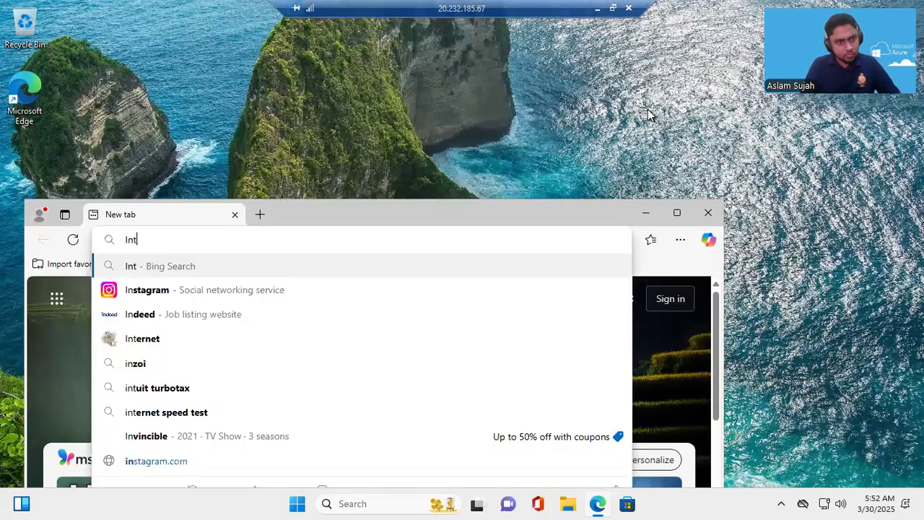
text(er)
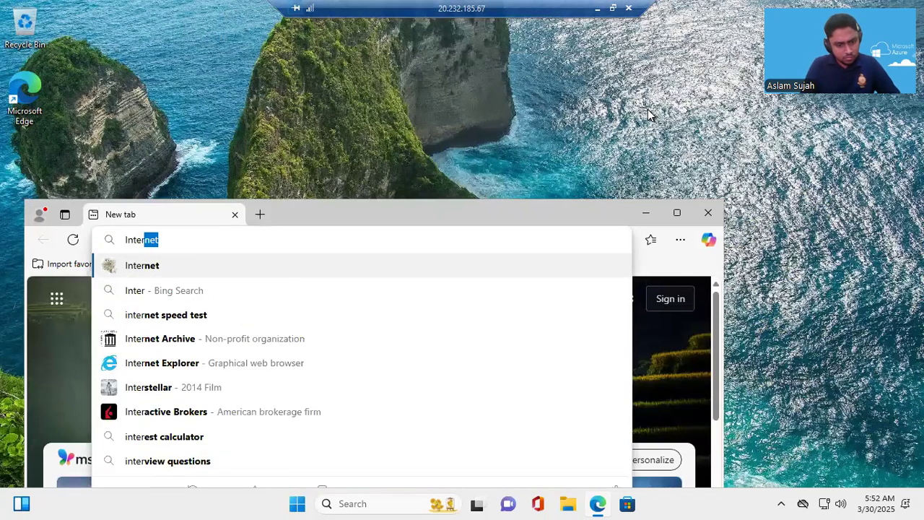
text(net s)
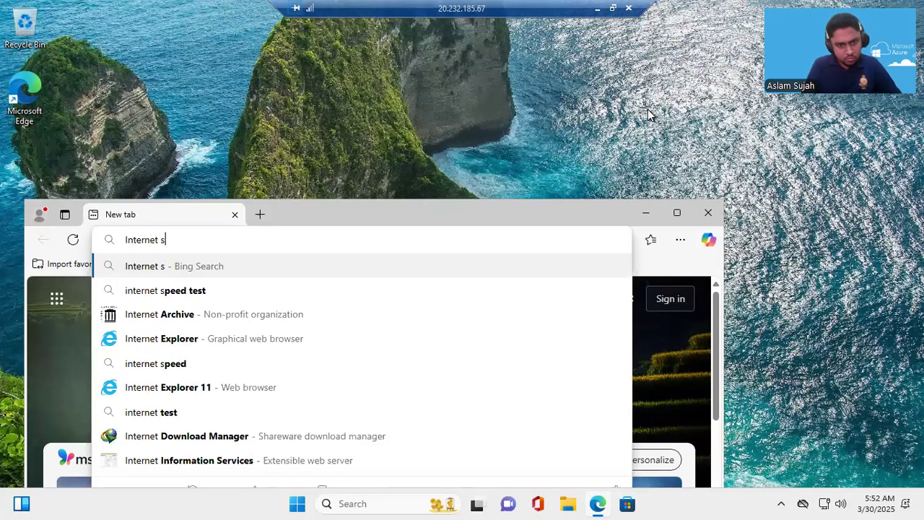
key(Down)
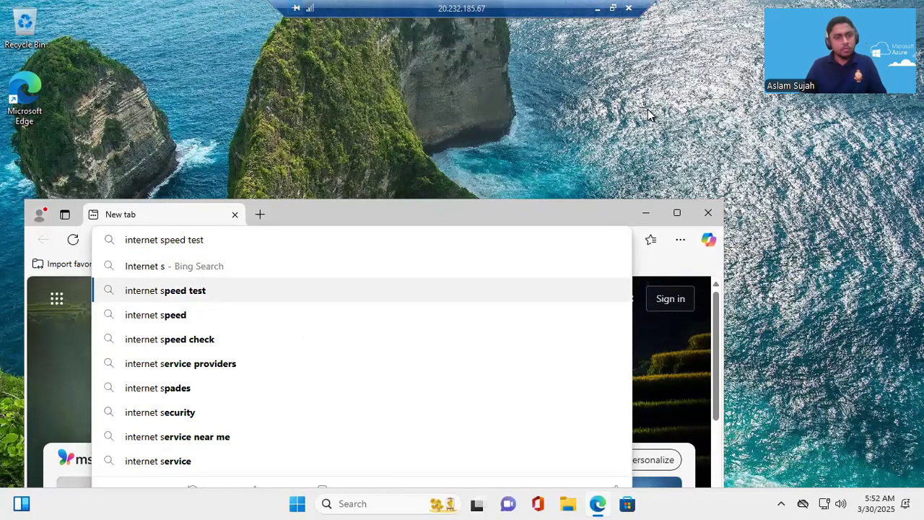
key(Return)
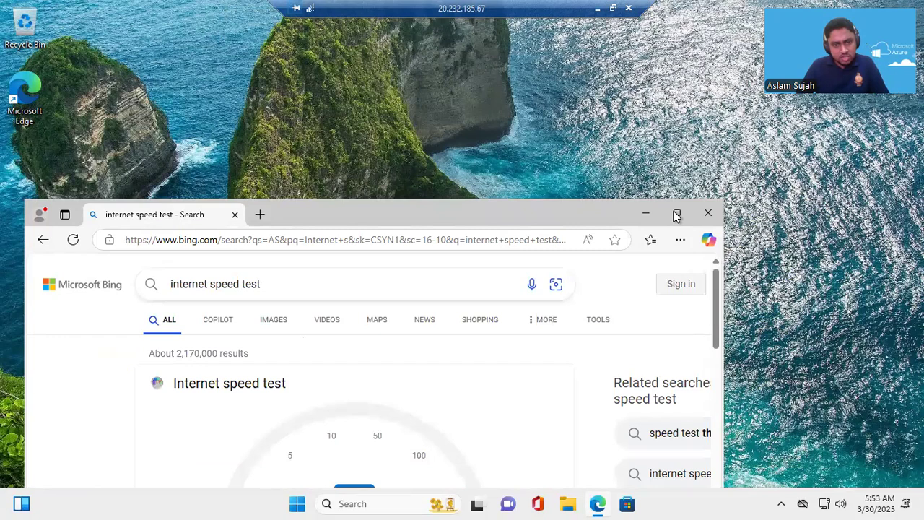
click(677, 215)
click(330, 291)
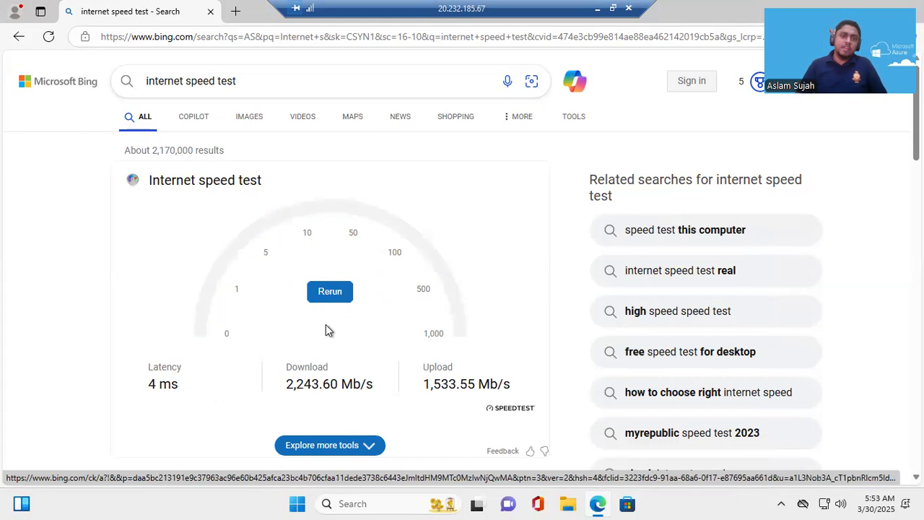
Search Bing for "android studio download" and open the Android Developers download page from the results
click(256, 79)
drag(256, 79, 109, 67)
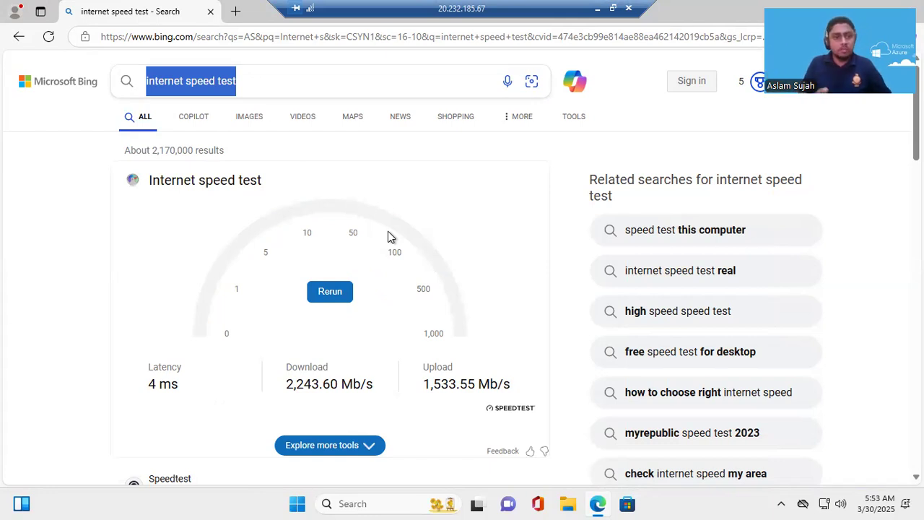
text(and)
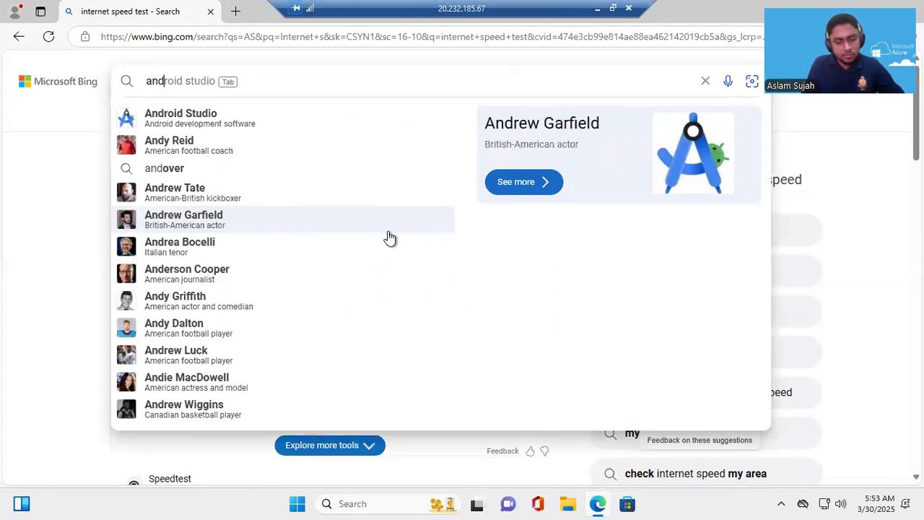
text(roi)
key(BackSpace)
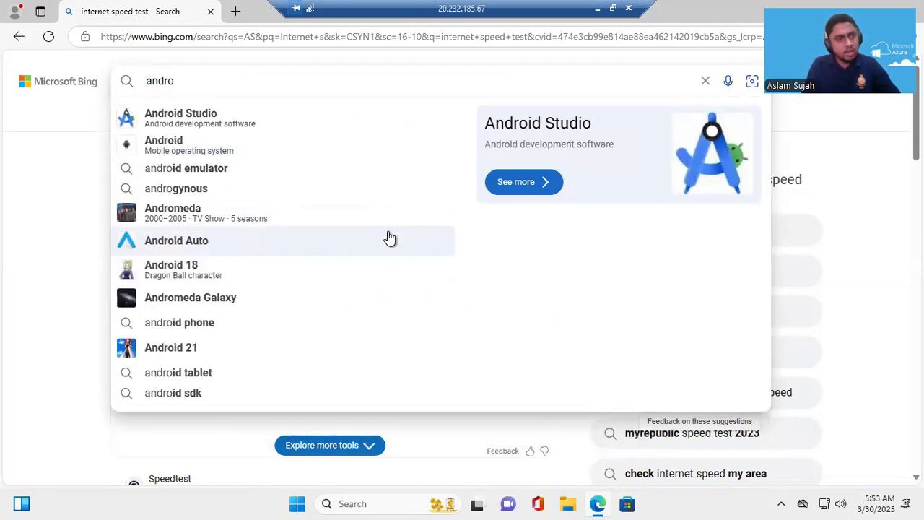
text(d)
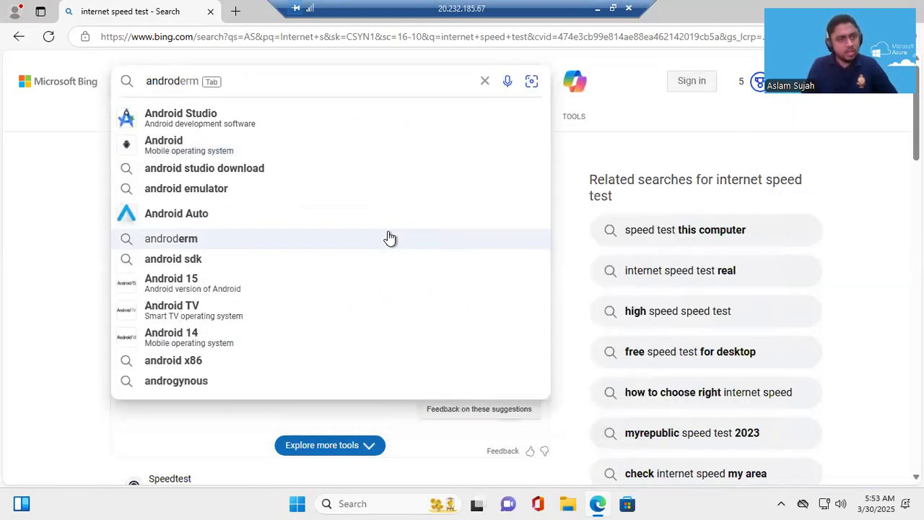
key(Down)
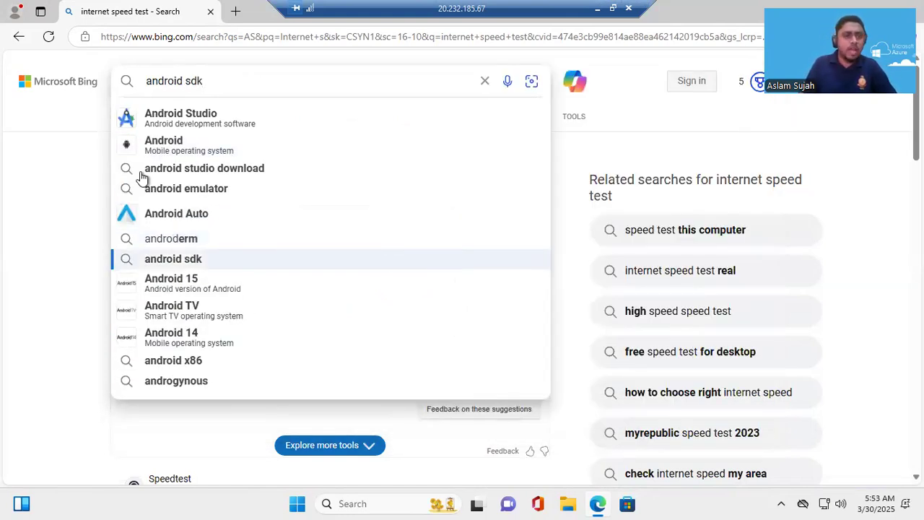
key(Up)
key(Up)
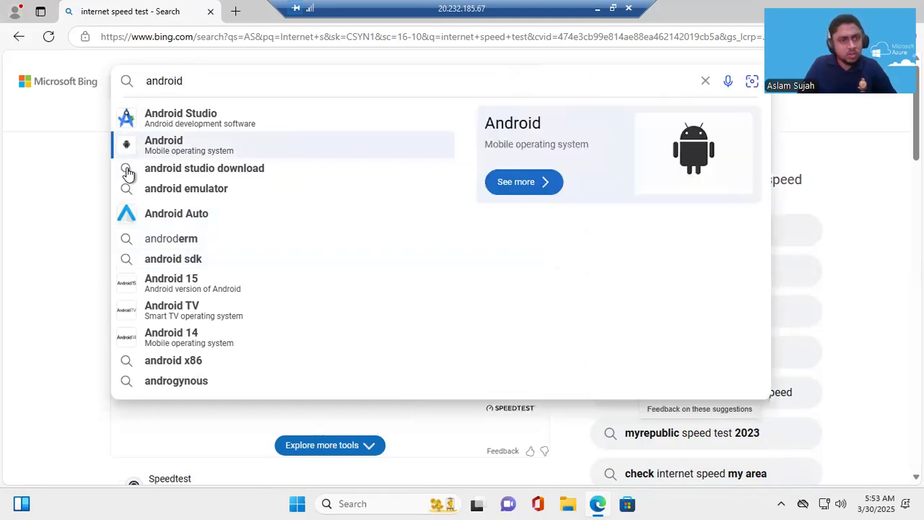
text(download)
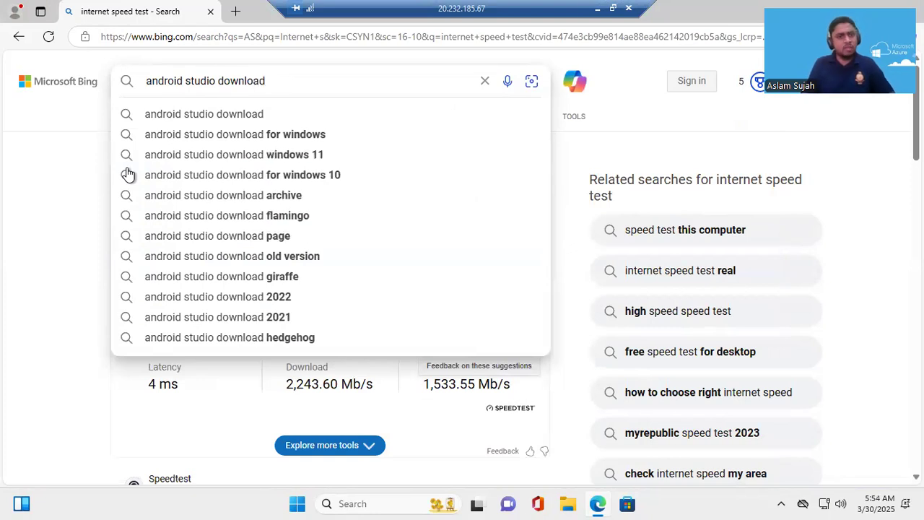
key(Return)
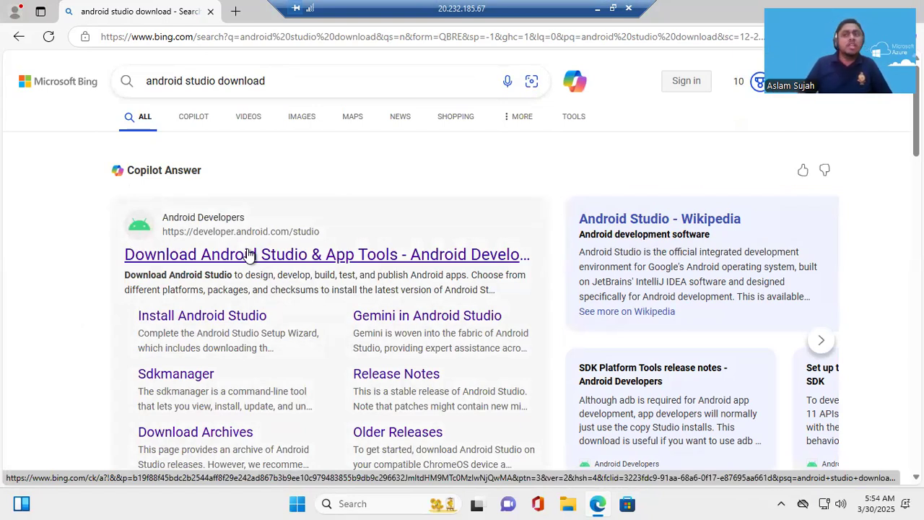
click(248, 254)
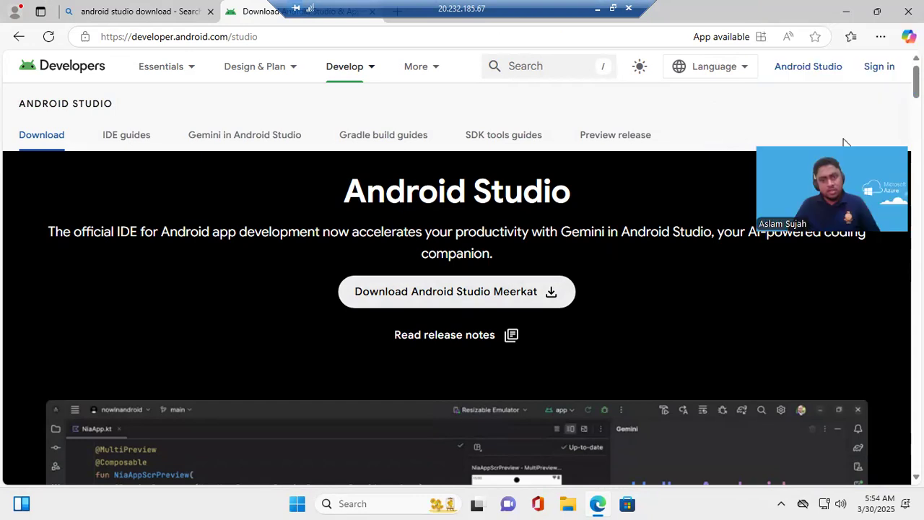
Agree to the license terms, download Android Studio Meerkat 2024.3.1 Patch 1 for Windows, and close the browser once the download finishes
click(449, 297)
scroll(462, 324, down, 5)
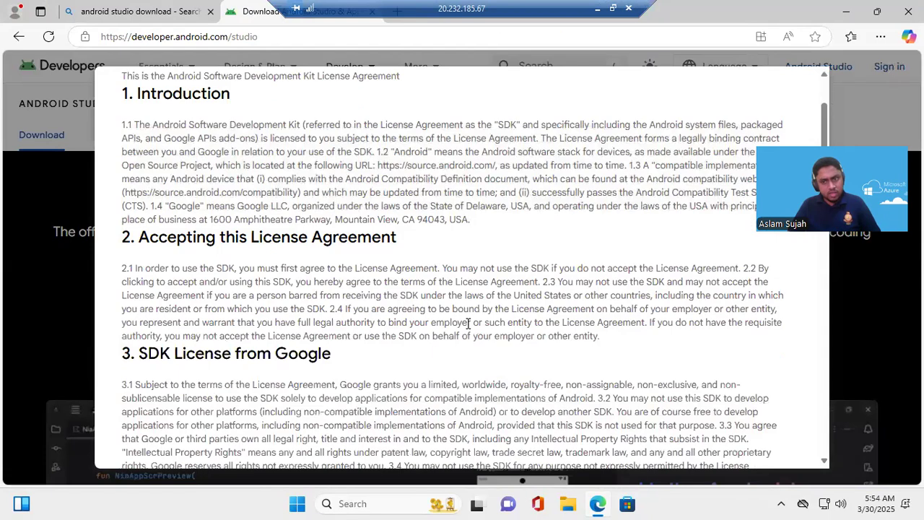
scroll(477, 330, down, 10)
scroll(480, 347, down, 15)
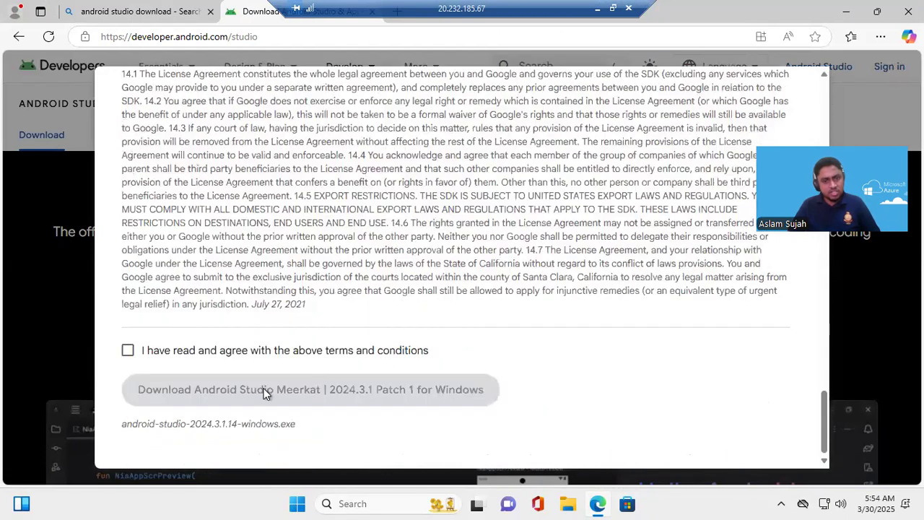
click(128, 352)
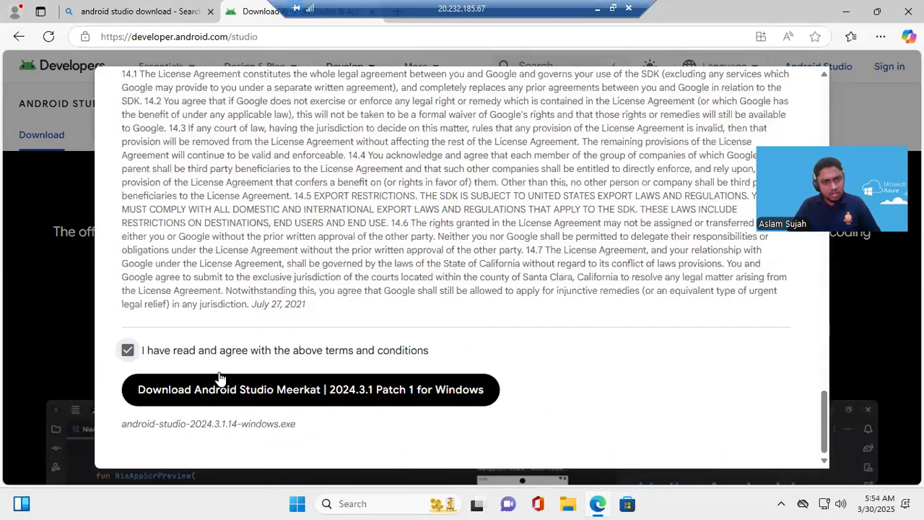
click(265, 396)
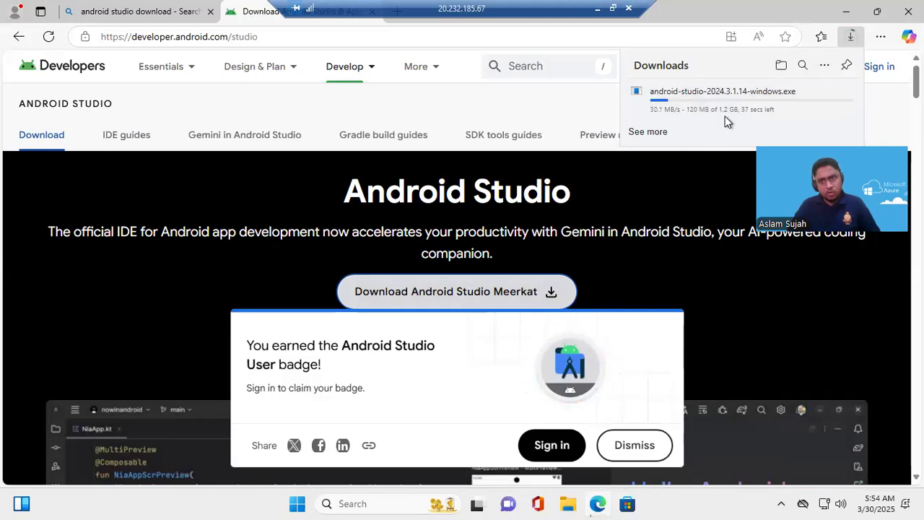
mouse_move(746, 121)
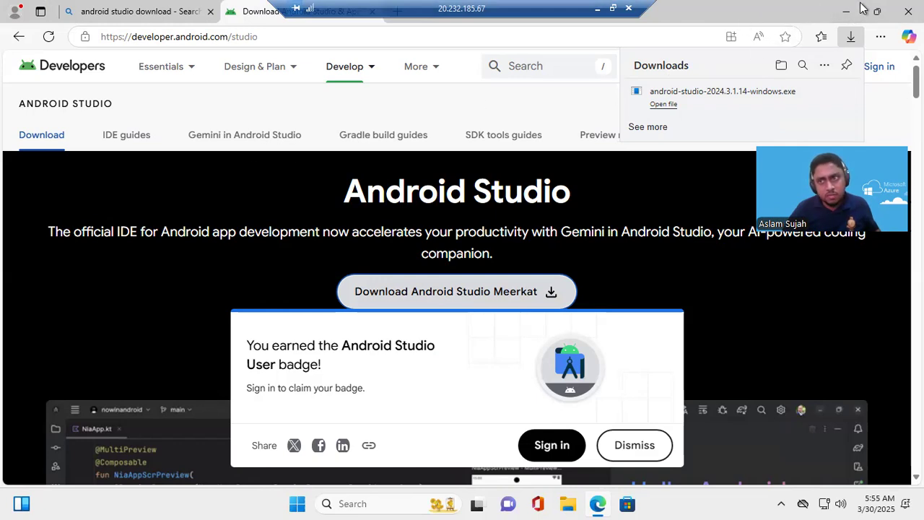
click(908, 11)
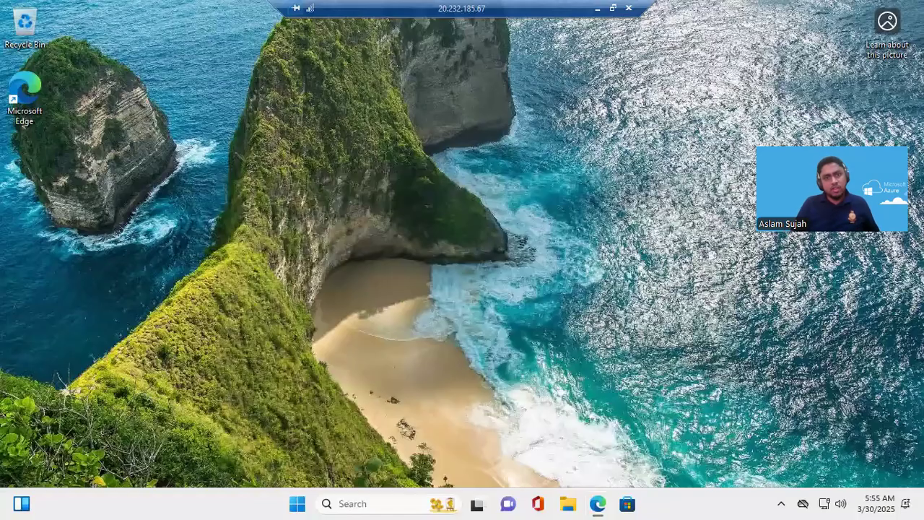